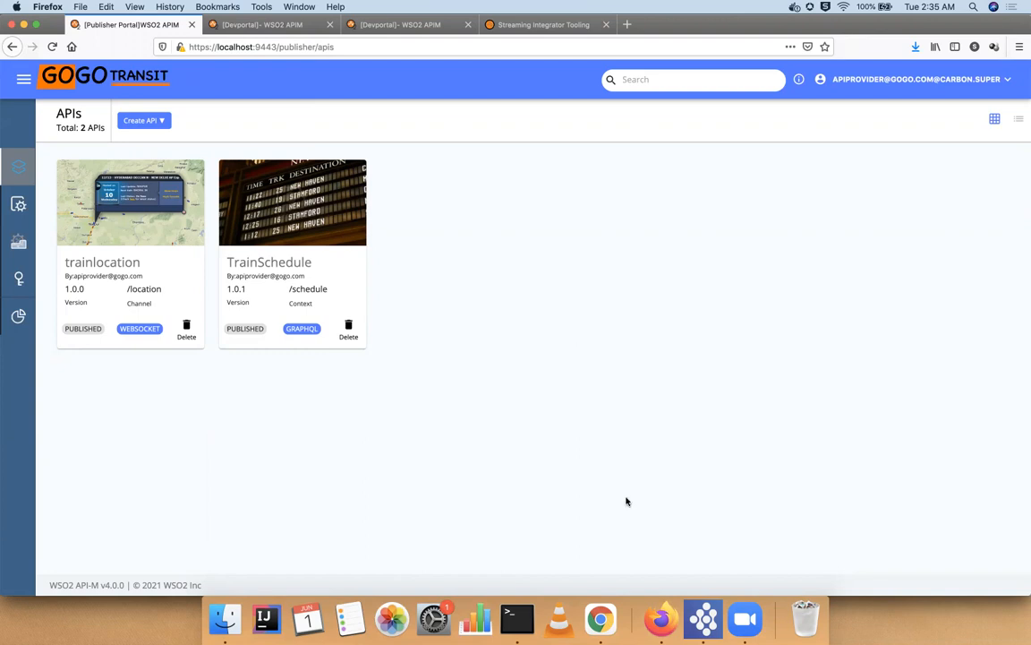
Switch to Integration Studio and examine the transport settings of the EmployeeDataService.dbs data service
{"action": "left_click", "coordinate": [705, 622]}
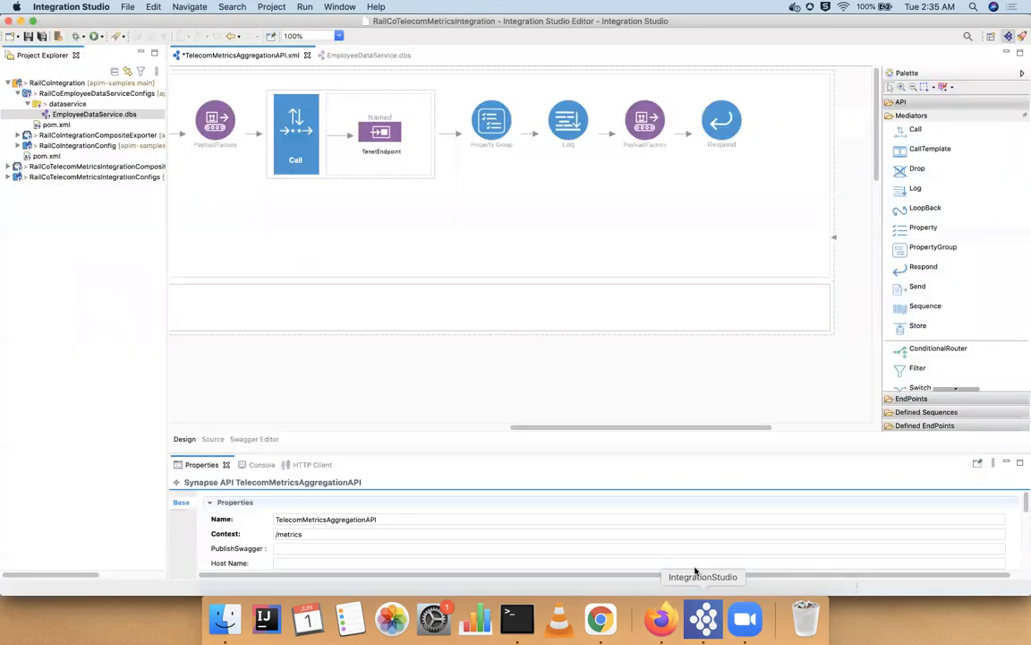
{"action": "left_click", "coordinate": [352, 57]}
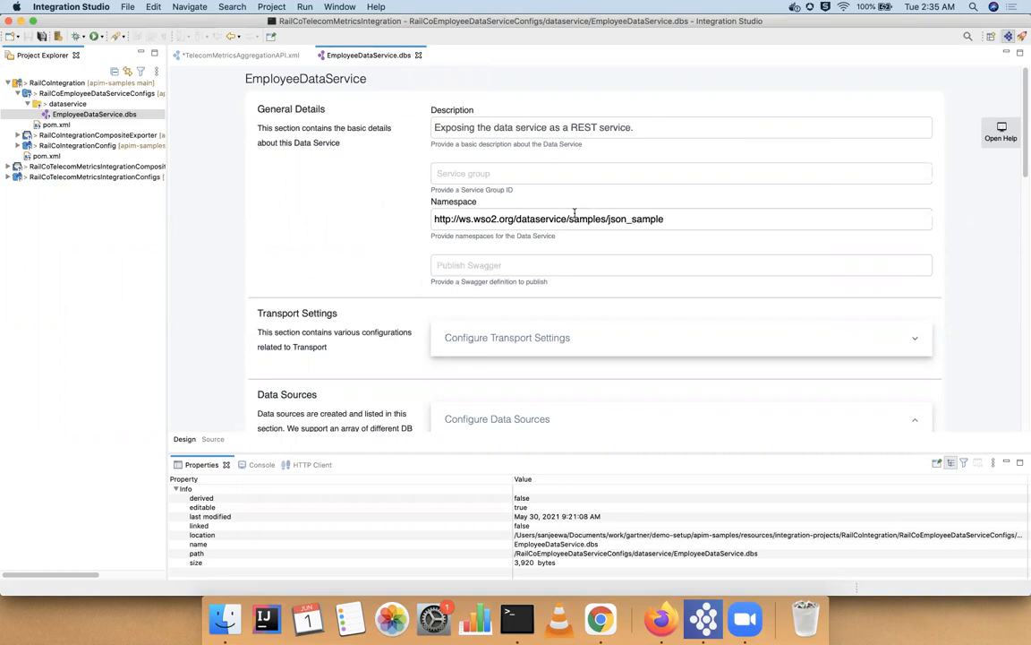
{"action": "left_click", "coordinate": [592, 342]}
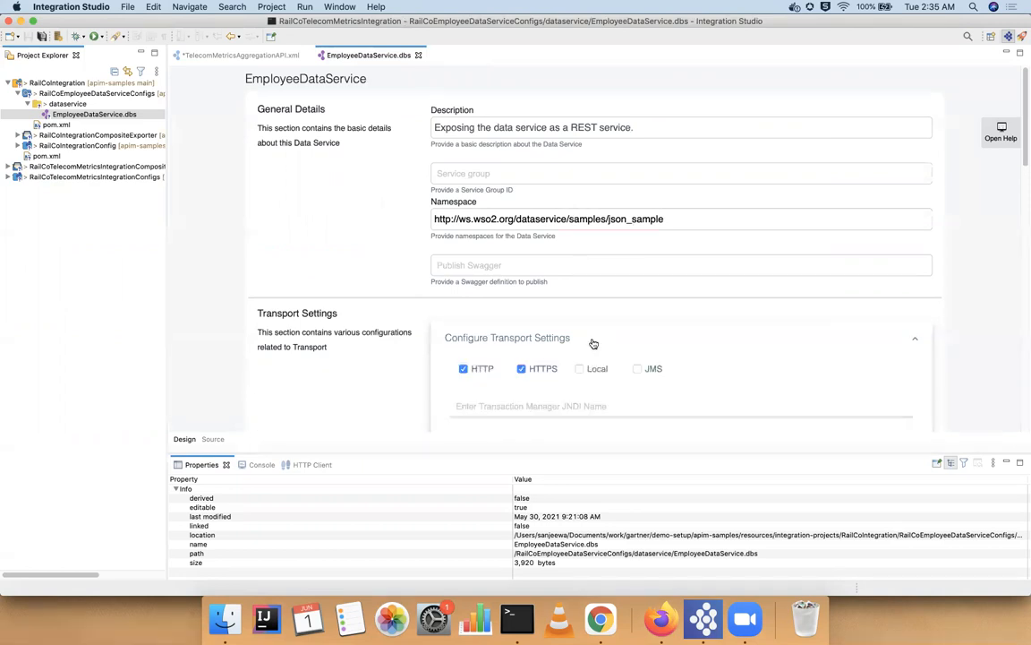
{"action": "scroll", "coordinate": [592, 340], "scroll_direction": "down", "scroll_amount": 5}
{"action": "scroll", "coordinate": [592, 338], "scroll_direction": "down", "scroll_amount": 1}
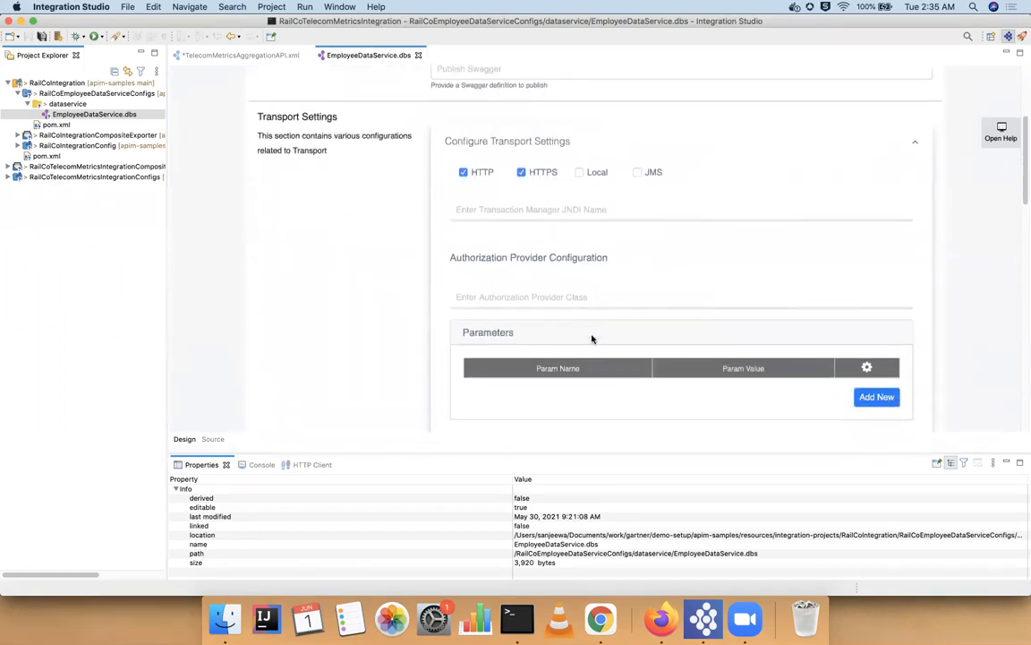
Examine the connection settings of the default data source in EmployeeDataService and close them without saving
{"action": "scroll", "coordinate": [535, 274], "scroll_direction": "down", "scroll_amount": 5}
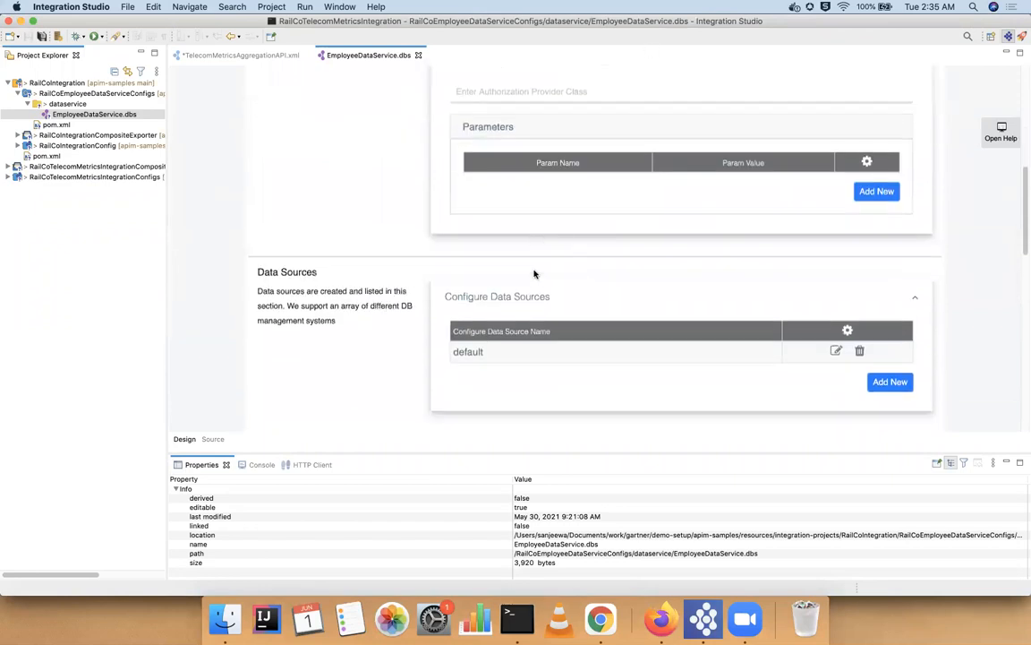
{"action": "scroll", "coordinate": [534, 274], "scroll_direction": "down", "scroll_amount": 2}
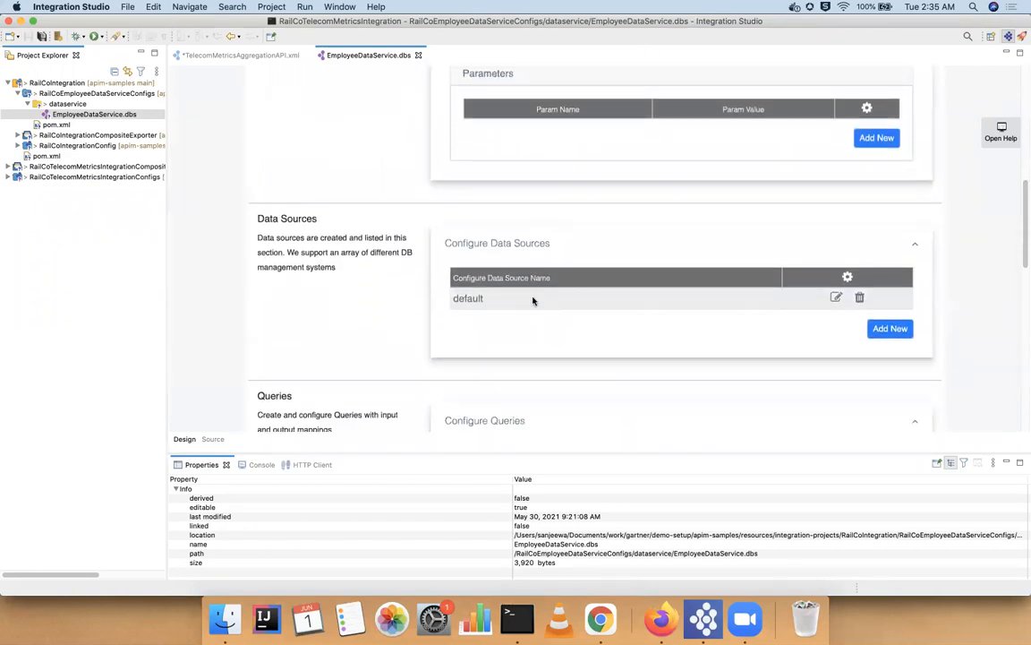
{"action": "left_click", "coordinate": [835, 298]}
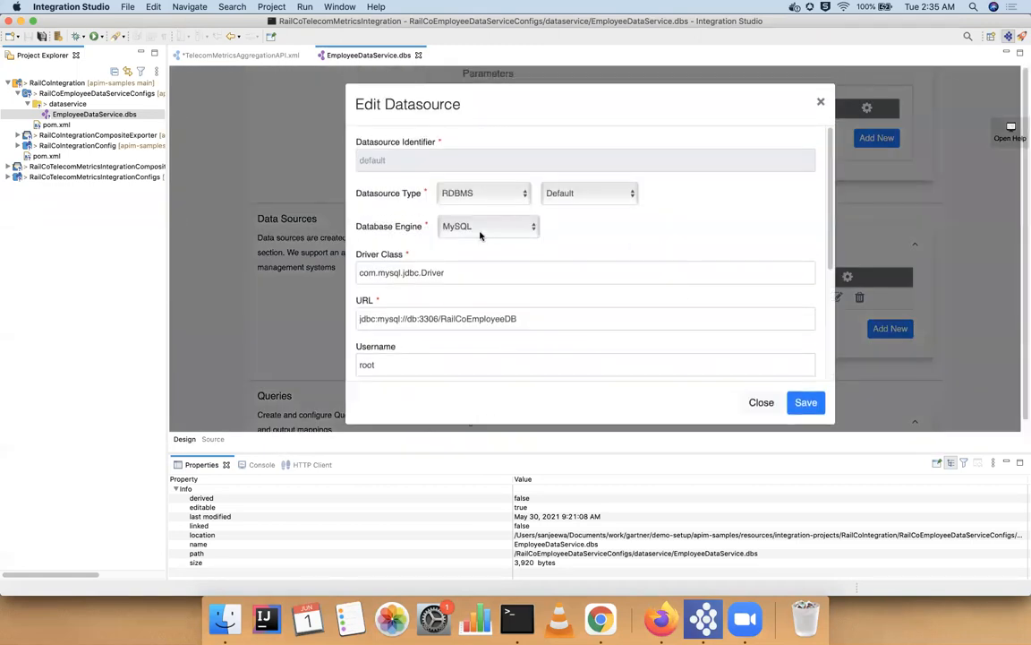
{"action": "scroll", "coordinate": [480, 234], "scroll_direction": "down", "scroll_amount": 5}
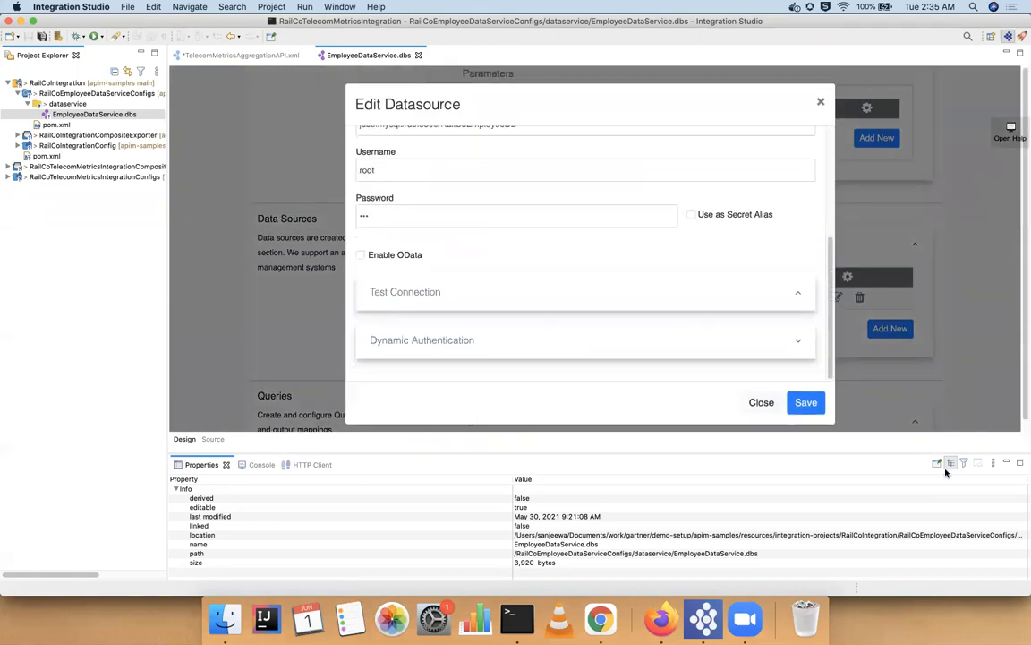
{"action": "left_click", "coordinate": [761, 403]}
Examine the SQL statement and mapping sections of the ReadEmployees query, closing the query without saving
{"action": "scroll", "coordinate": [636, 286], "scroll_direction": "down", "scroll_amount": 5}
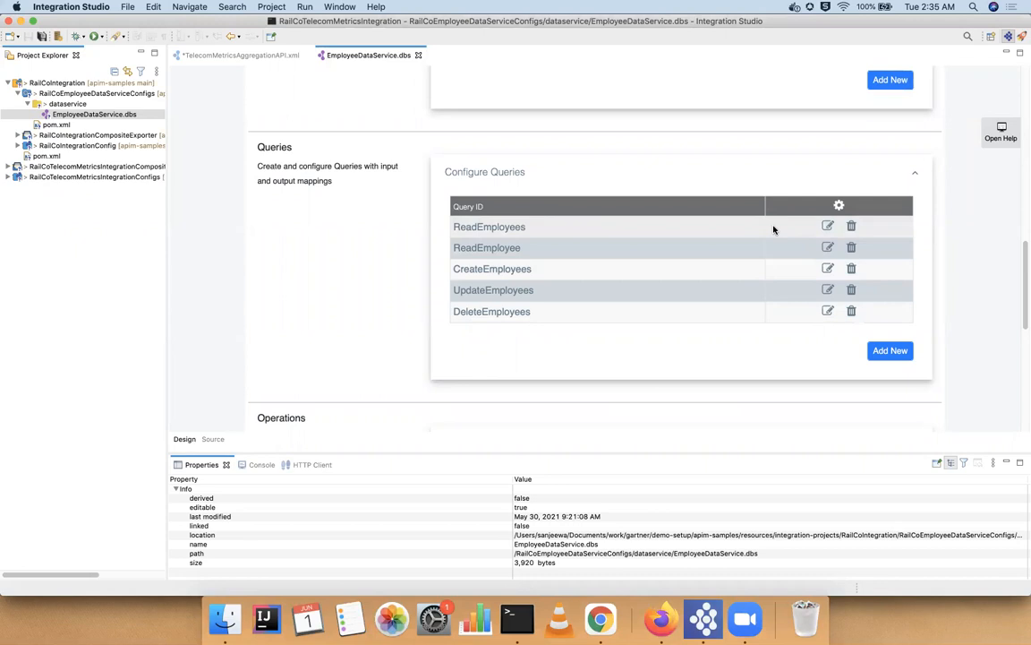
{"action": "left_click", "coordinate": [826, 228]}
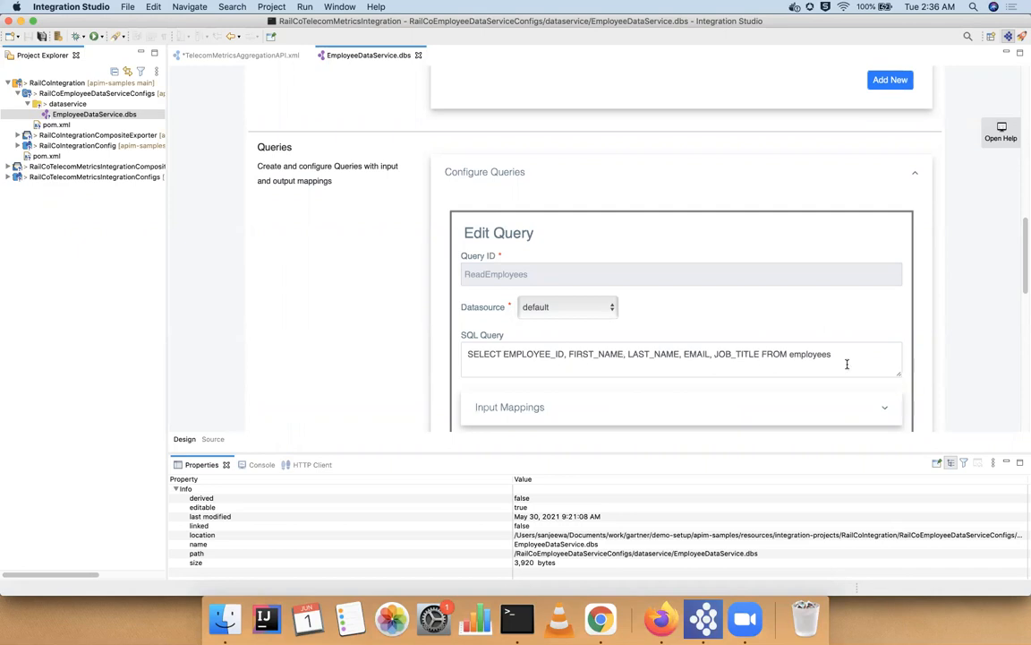
{"action": "scroll", "coordinate": [831, 349], "scroll_direction": "down", "scroll_amount": 3}
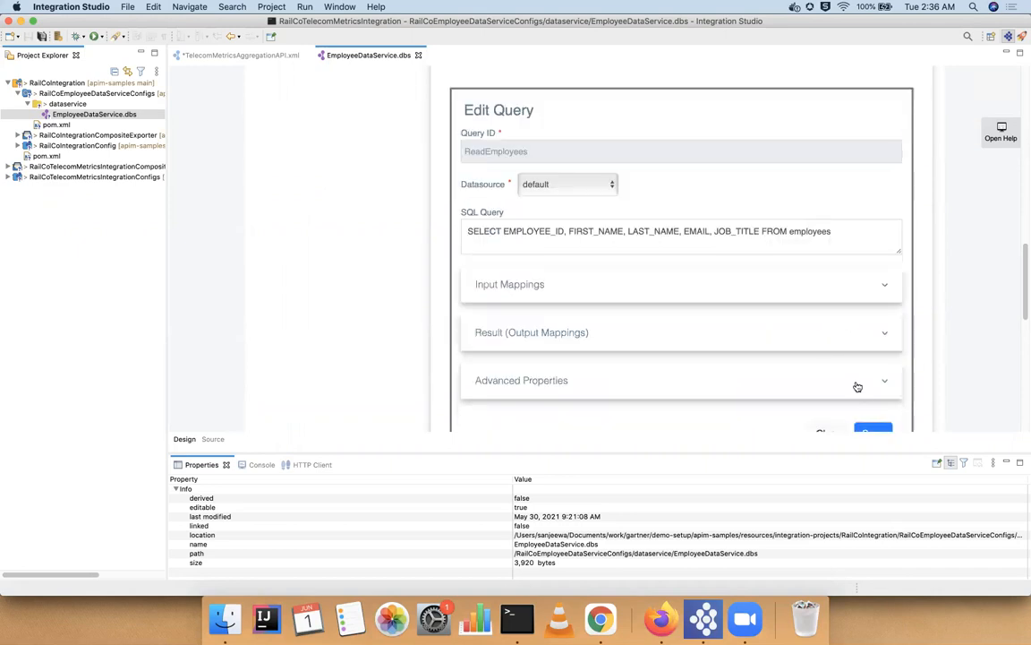
{"action": "scroll", "coordinate": [856, 386], "scroll_direction": "down", "scroll_amount": 2}
{"action": "left_click", "coordinate": [823, 361]}
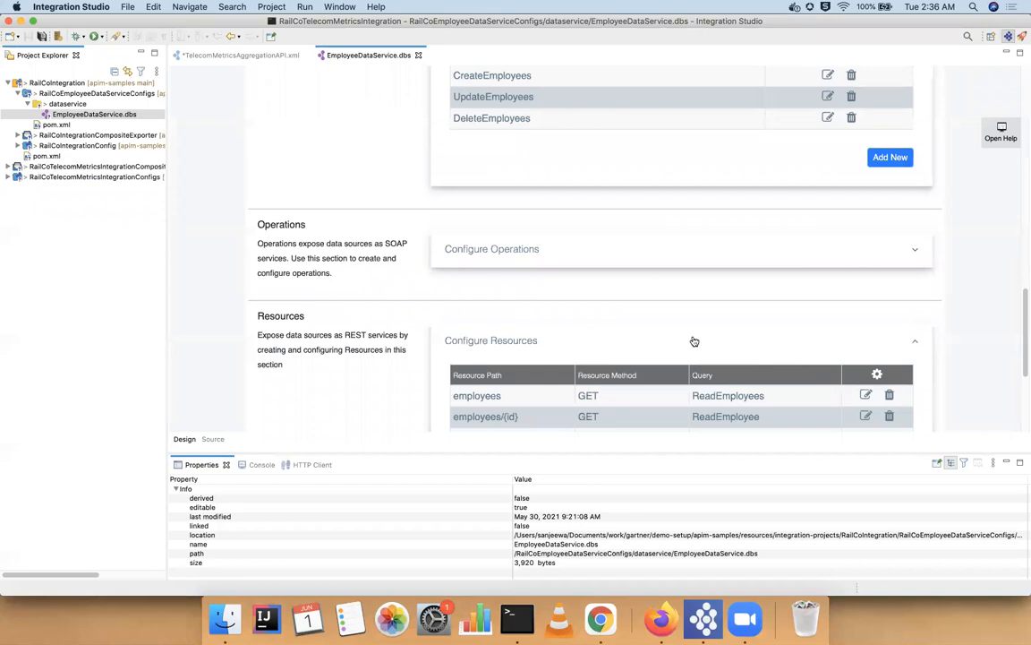
Review the data service's queries and REST resources, including the settings of the employees GET resource
{"action": "scroll", "coordinate": [540, 155], "scroll_direction": "up", "scroll_amount": 2}
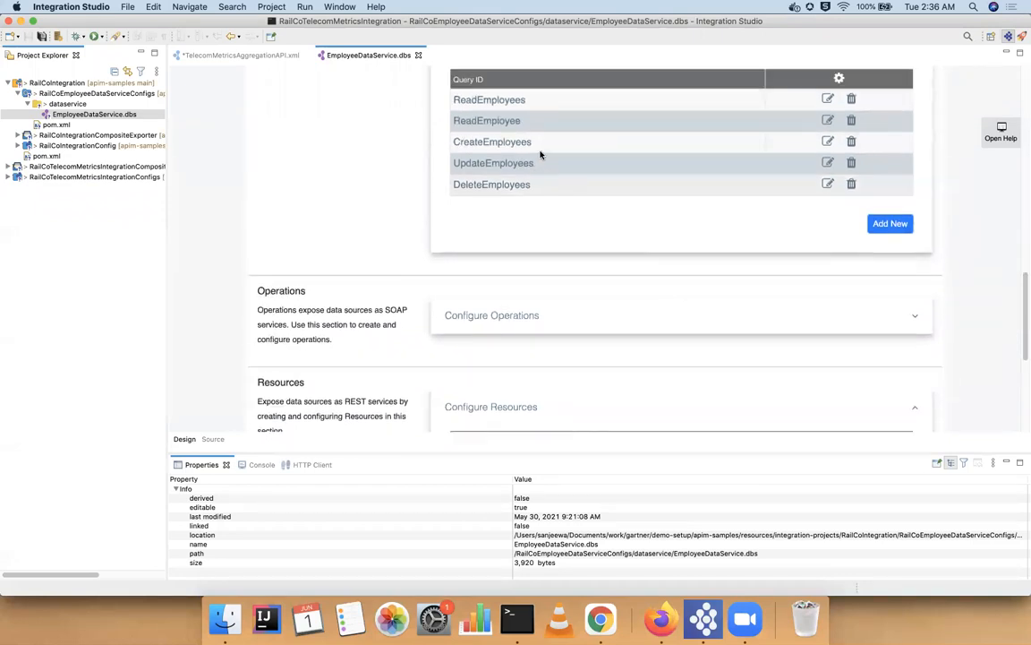
{"action": "scroll", "coordinate": [619, 319], "scroll_direction": "down", "scroll_amount": 3}
{"action": "scroll", "coordinate": [620, 320], "scroll_direction": "down", "scroll_amount": 3}
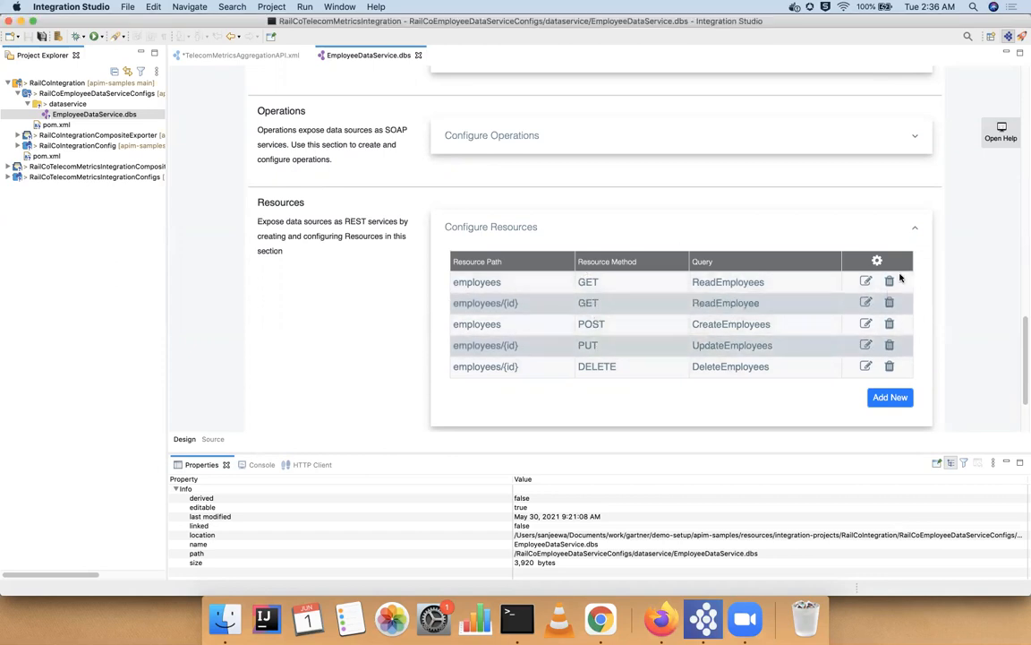
{"action": "left_click", "coordinate": [865, 281]}
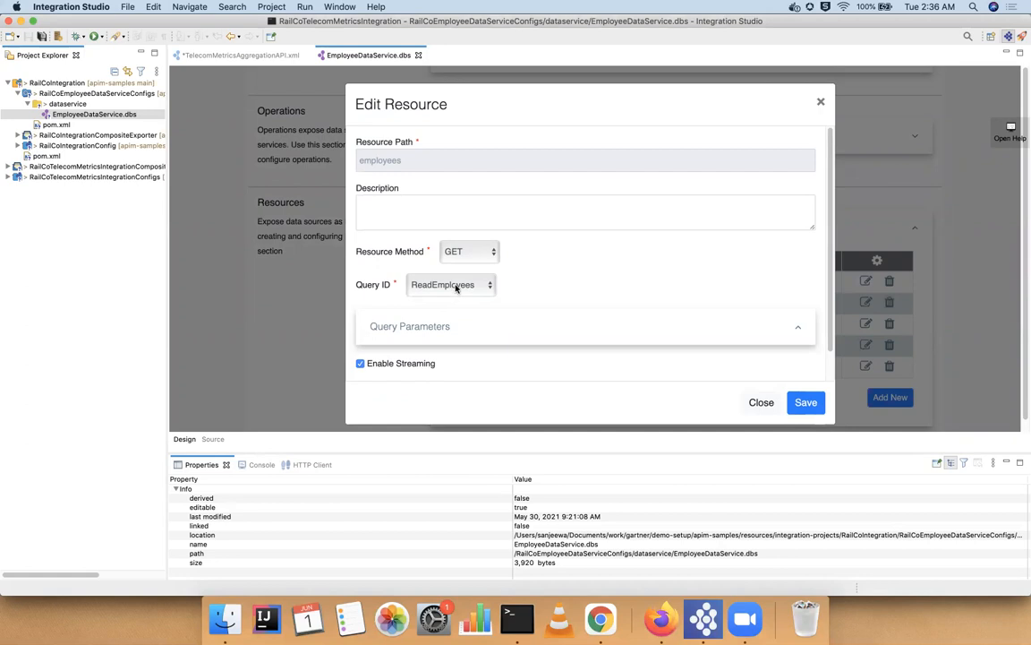
{"action": "left_click", "coordinate": [759, 403]}
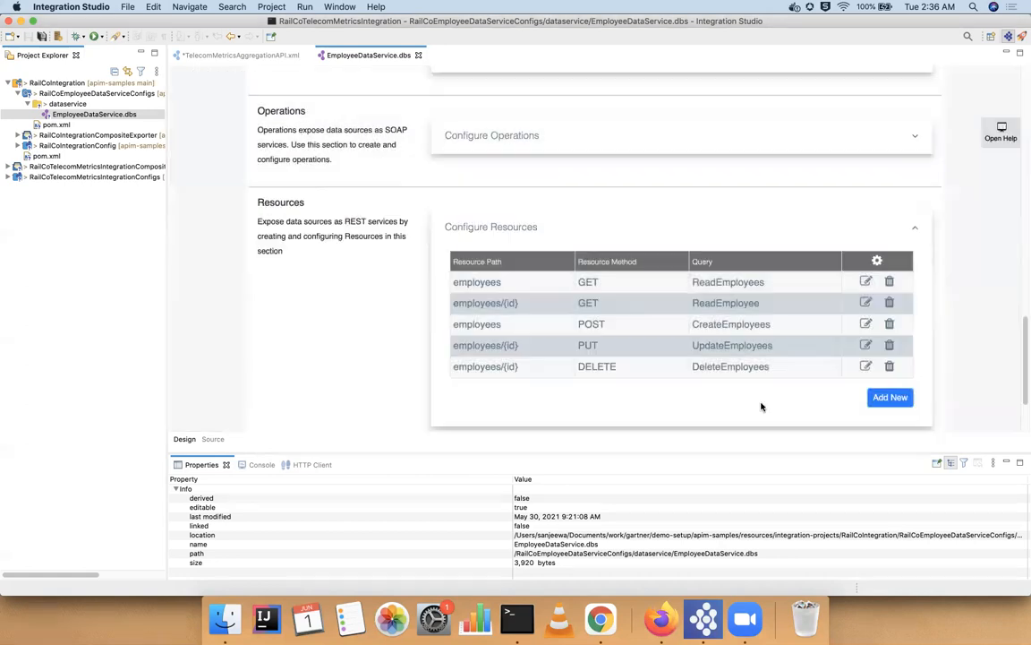
{"action": "scroll", "coordinate": [570, 300], "scroll_direction": "down", "scroll_amount": 3}
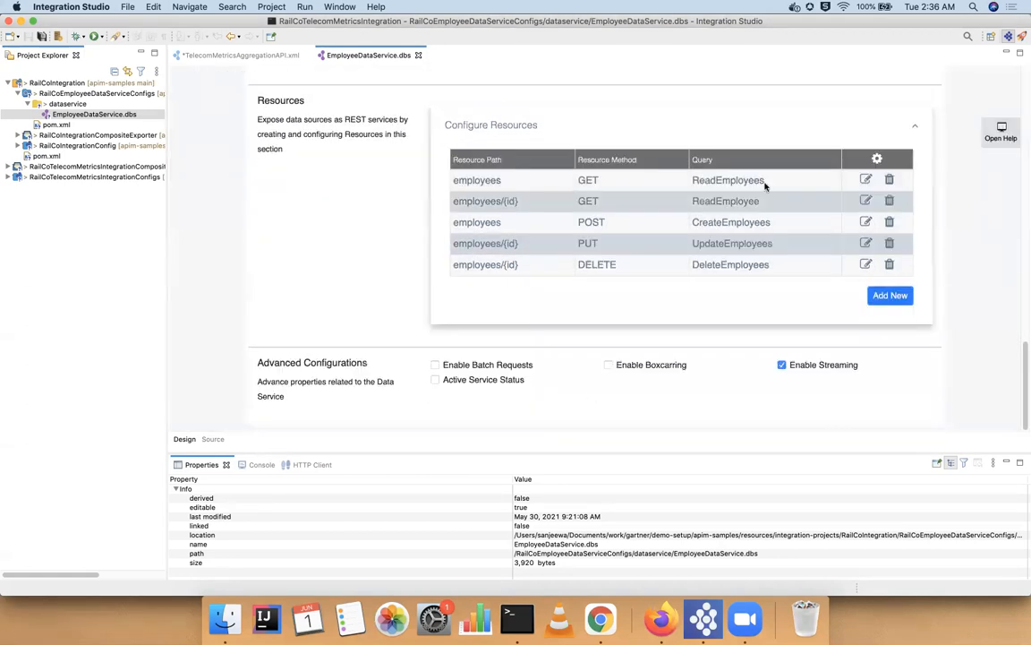
{"action": "scroll", "coordinate": [509, 235], "scroll_direction": "up", "scroll_amount": 15}
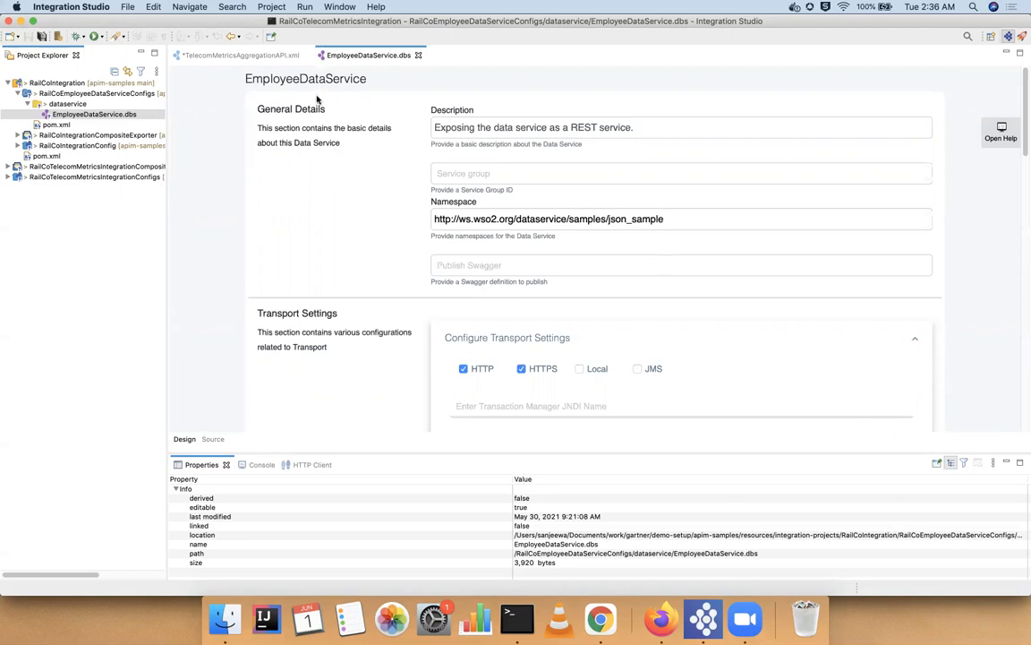
Examine the TelecomMetricsAggregationAPI mediation flow from its first Log mediator through the endpoint calls to the Respond mediator
{"action": "left_click", "coordinate": [246, 55]}
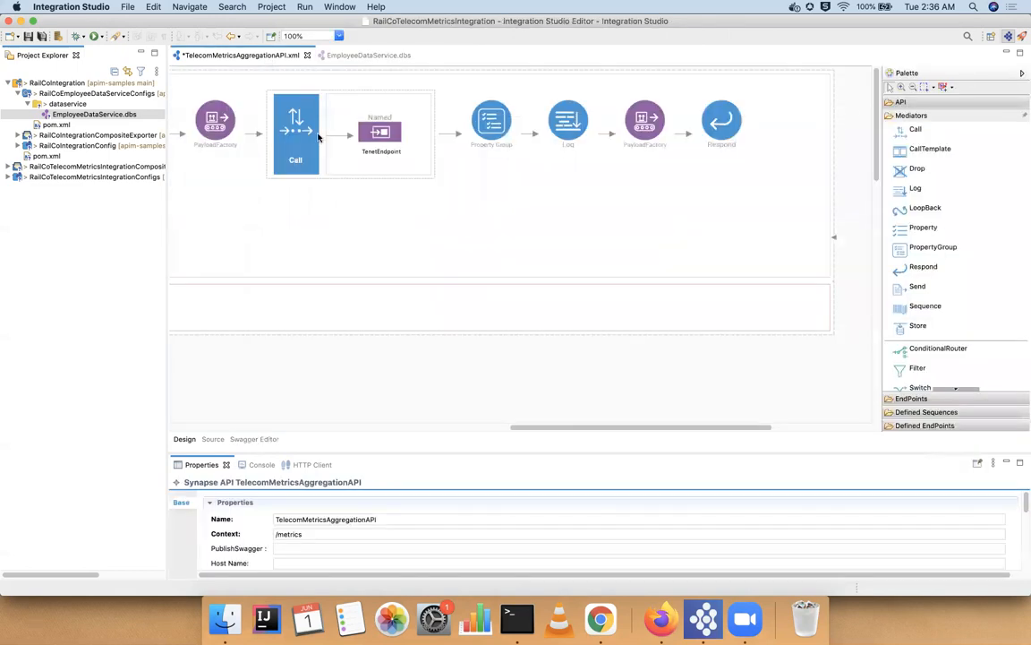
{"action": "left_click_drag", "start_coordinate": [575, 428], "coordinate": [225, 429]}
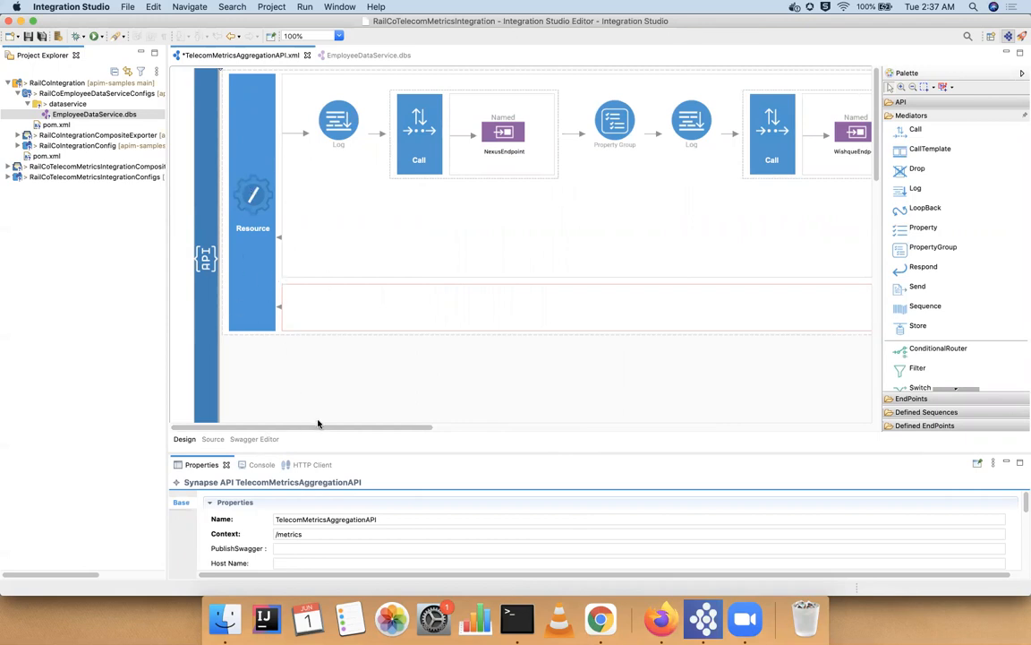
{"action": "left_click_drag", "start_coordinate": [345, 430], "coordinate": [393, 430]}
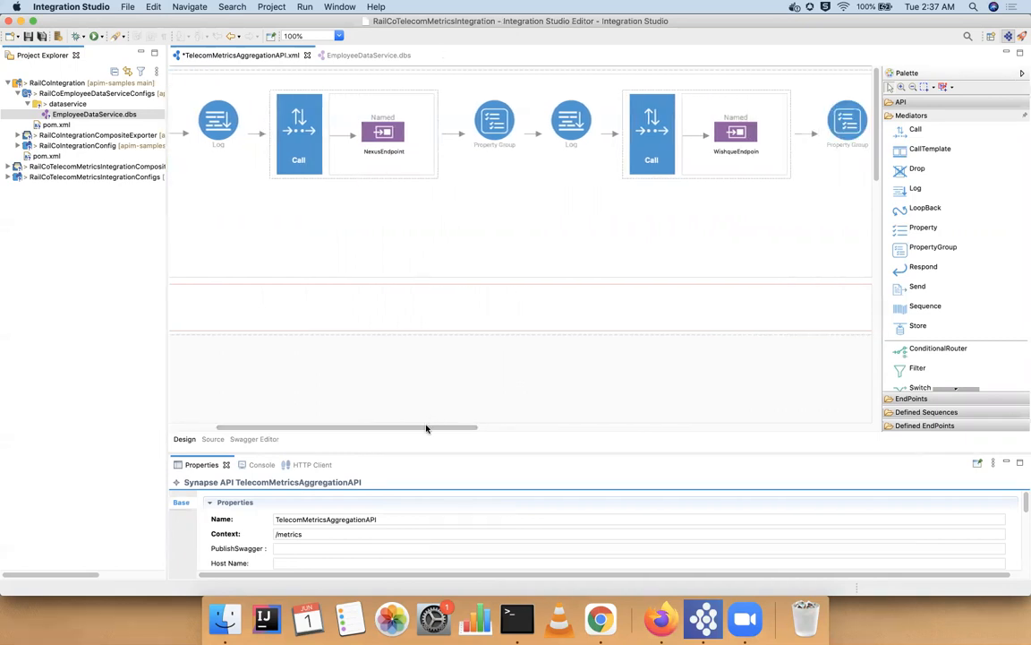
{"action": "left_click_drag", "start_coordinate": [420, 427], "coordinate": [693, 428]}
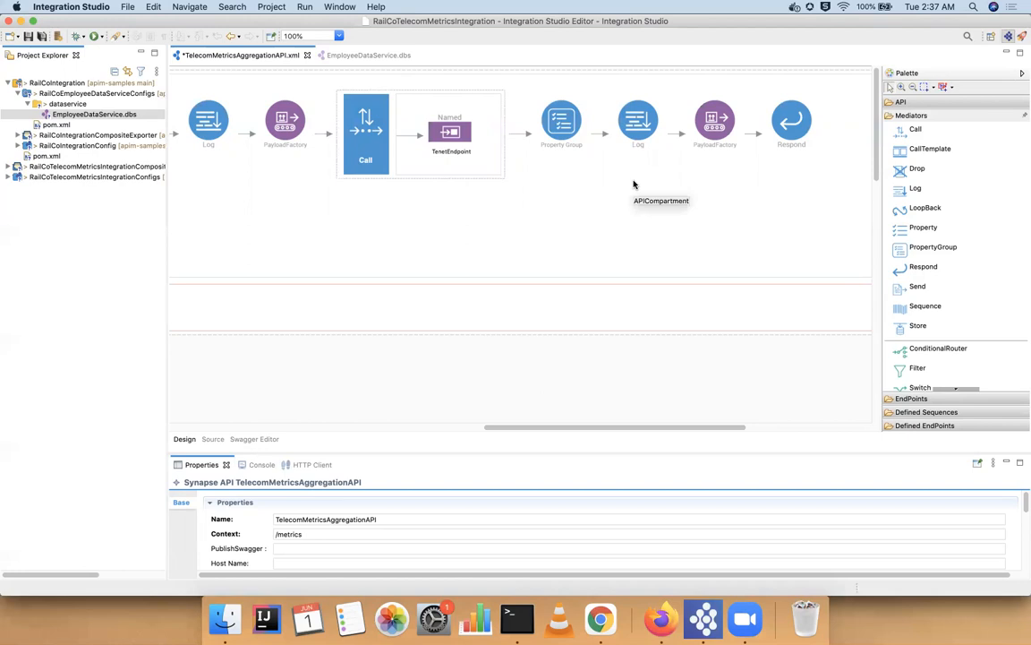
Switch to Streaming Integrator Tooling in Firefox and create a new Siddhi application file
{"action": "left_click", "coordinate": [661, 620]}
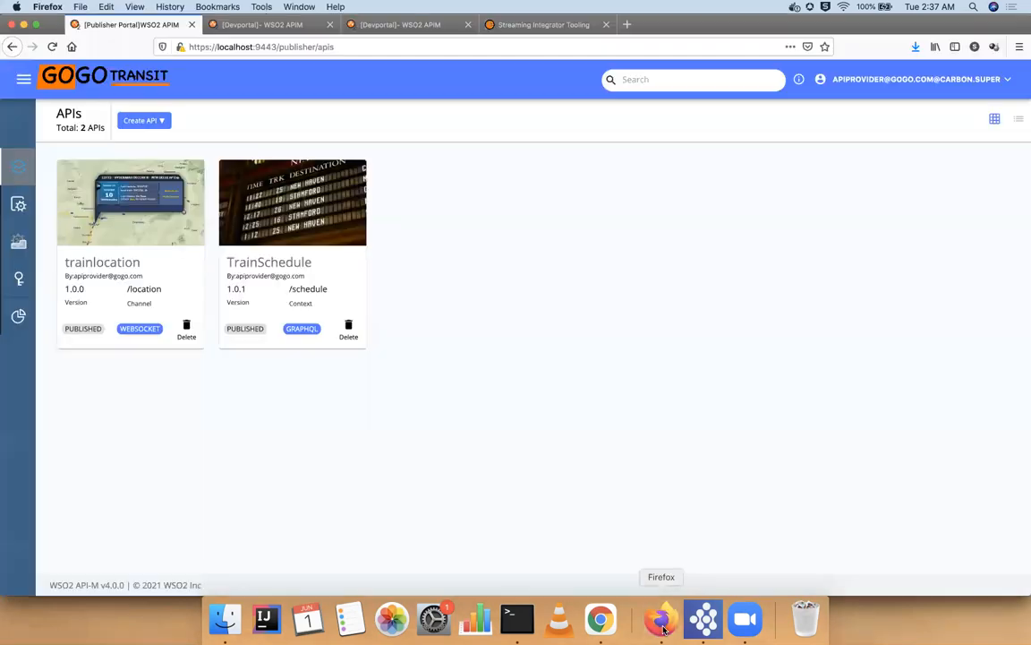
{"action": "left_click", "coordinate": [543, 25]}
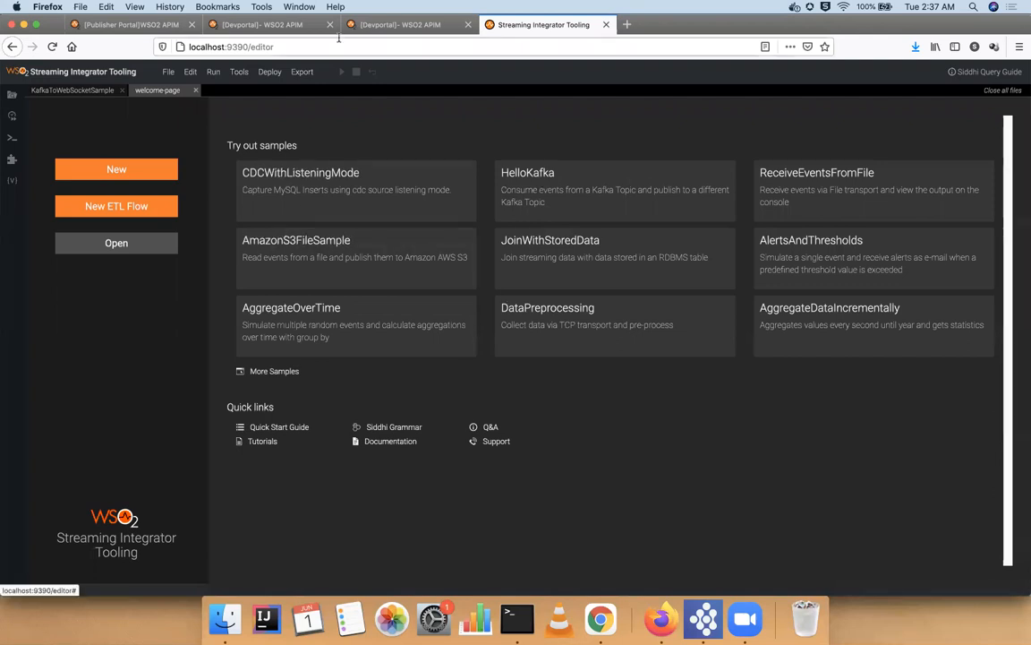
{"action": "left_click", "coordinate": [134, 175]}
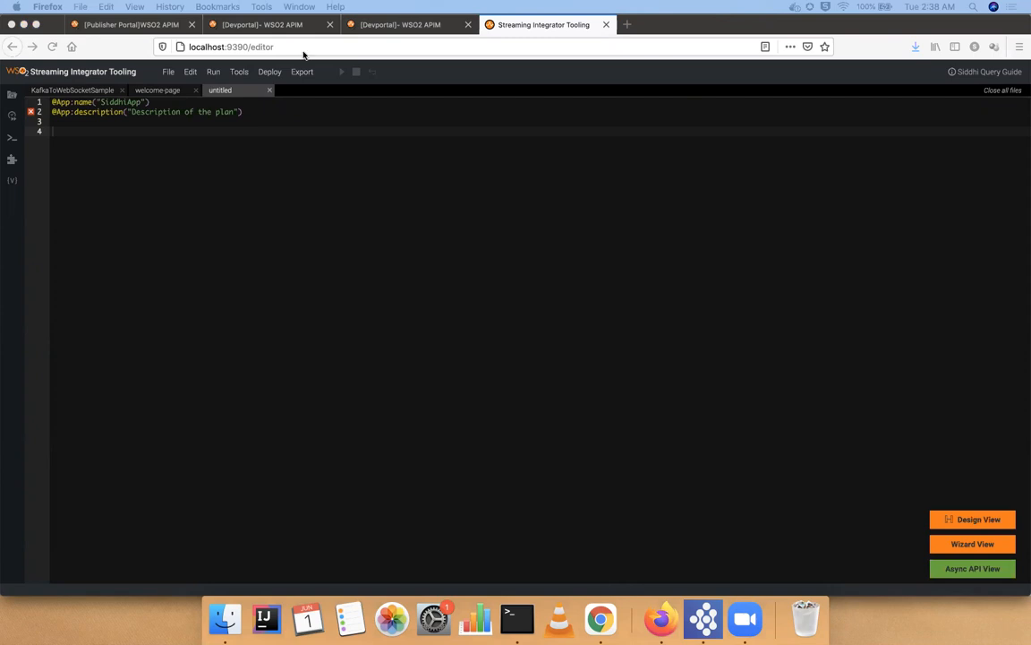
Replace the template code with the KafkaToWebSocketSample app: Kafka source kafka_sample_topic at localhost:9092, websocket-server sink on port 8025, and query counting GoProductionStream into TotalCountStream
{"action": "left_click", "coordinate": [230, 219]}
{"action": "key", "text": "super+a"}
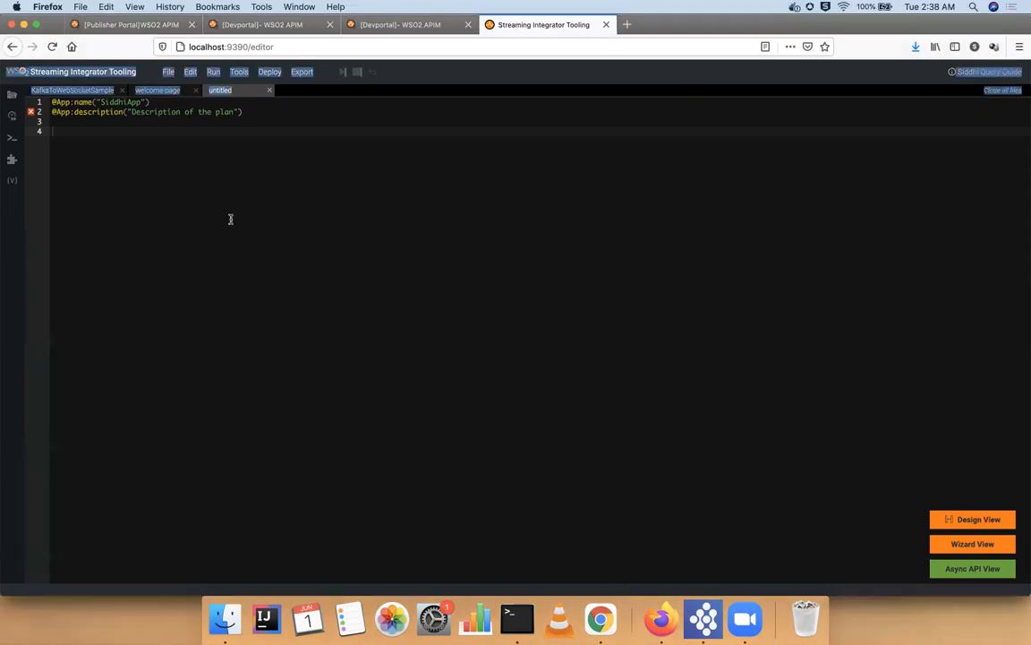
{"action": "left_click", "coordinate": [199, 161]}
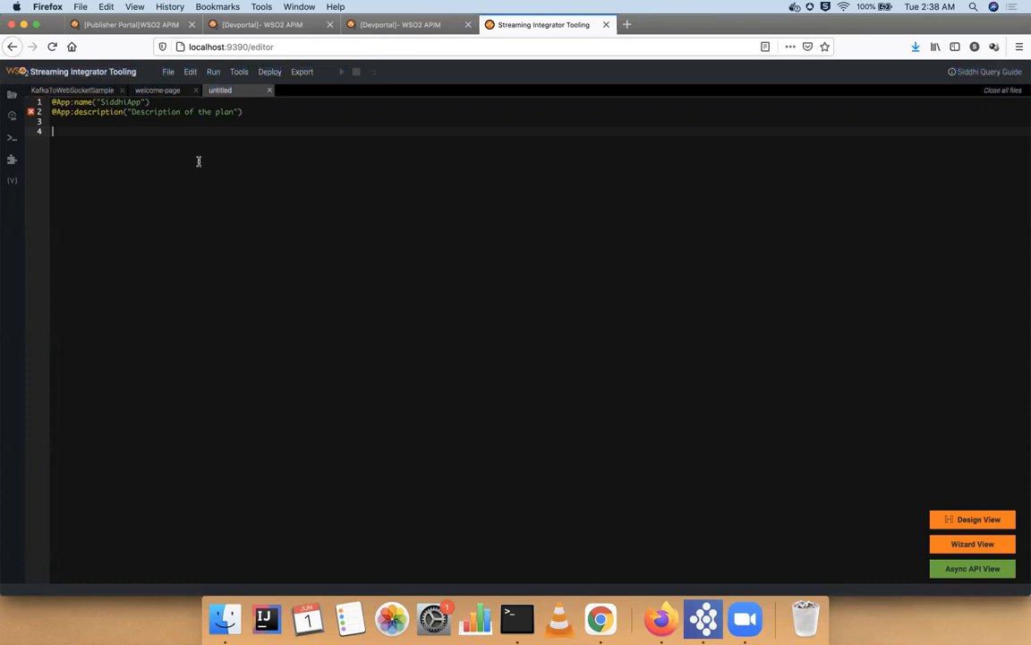
{"action": "key", "text": "super+a"}
{"action": "type", "text": "@App:name(\"KafkaToWebSocketSample\")  @App:description(\"Description of the plan\")  @source(type='kafka',         topic.list='kafka_sample_topic',         partition.no.list='0',         threading.option='single.thread',         group.id='group',         bootstrap.servers='localhost:9092', @map(type='xml')) define stream GoProductionStream(name string, amount double);  @sink(type='websocket-server', host='localhost',port='8025', @map(type='xml')) define stream TotalCountStream (totalCount long);  @info(name='query1') from GoProductionStream select count() as totalCount insert into TotalCountStream;"}
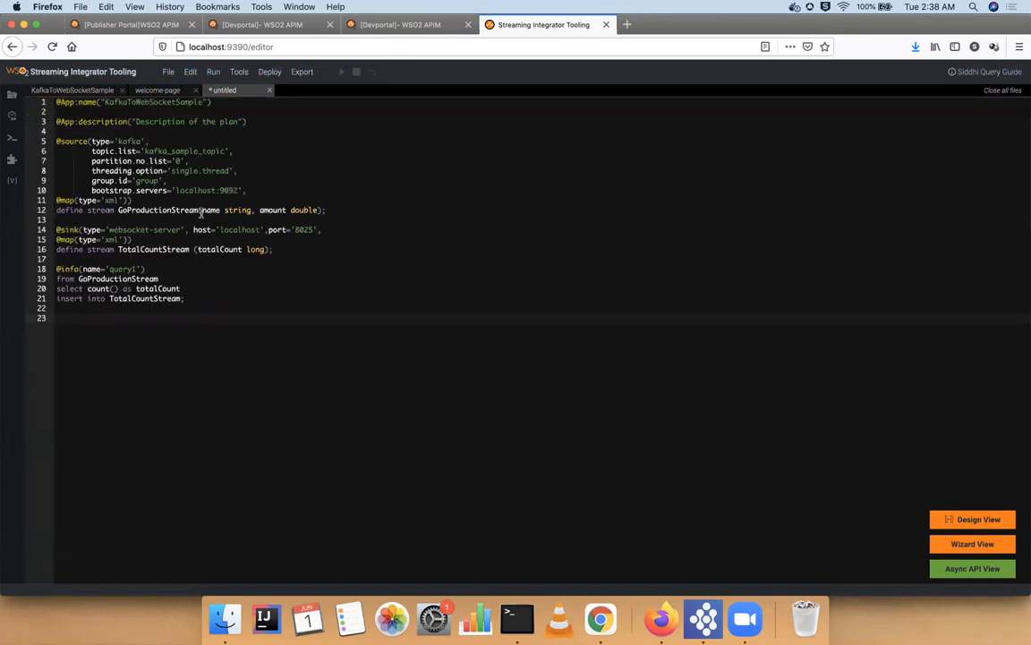
{"action": "key", "text": "BackSpace"}
Save the Siddhi application to the workspace as KafkaToWebSocketSample
{"action": "key", "text": "super+s"}
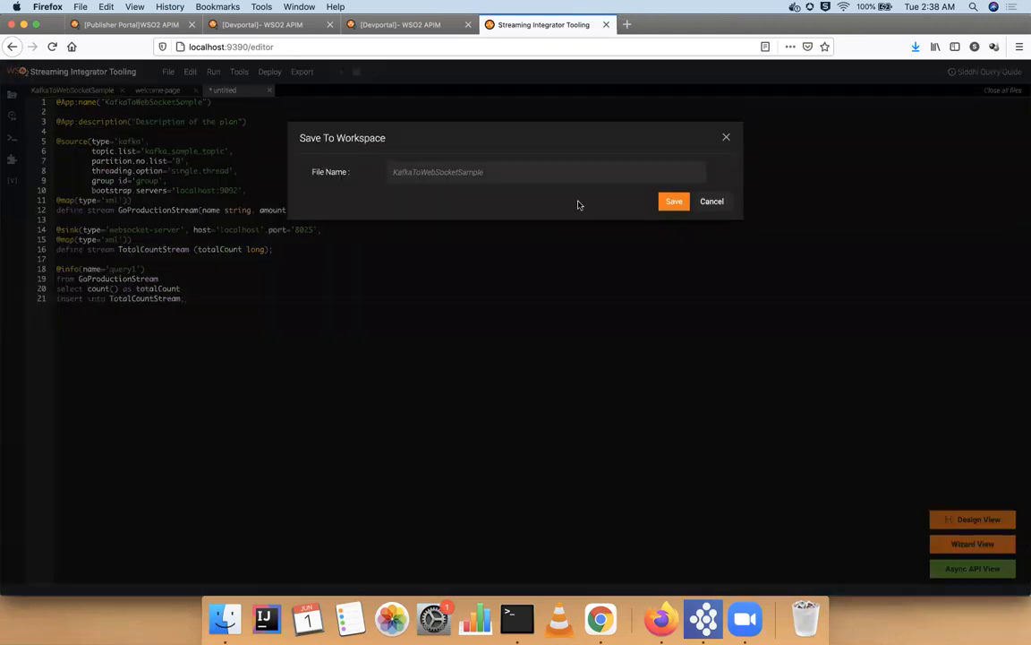
{"action": "left_click", "coordinate": [673, 201]}
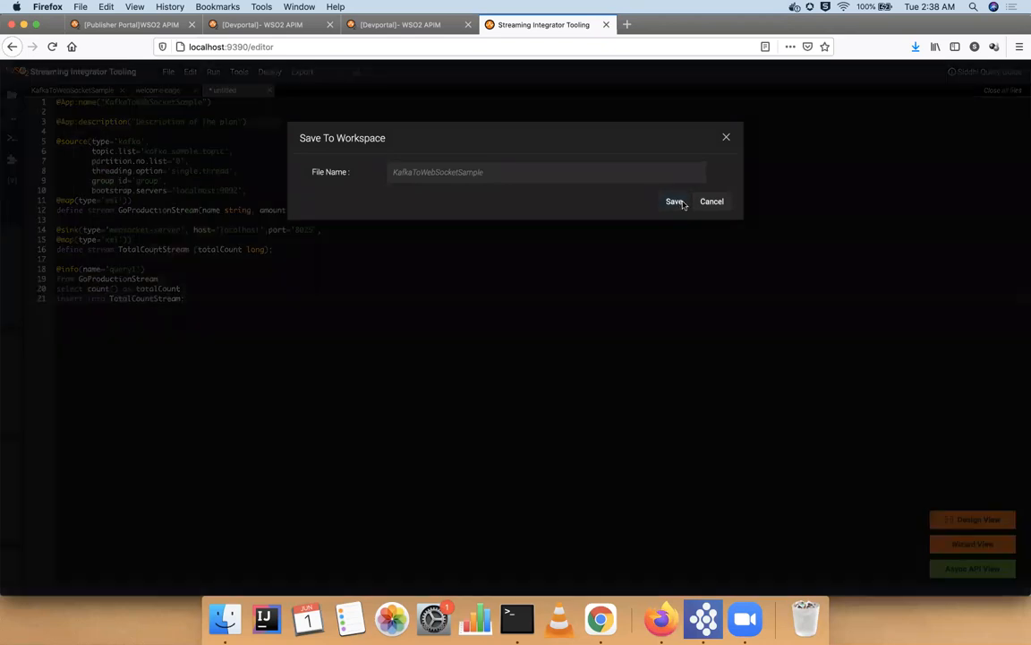
{"action": "left_click", "coordinate": [597, 260]}
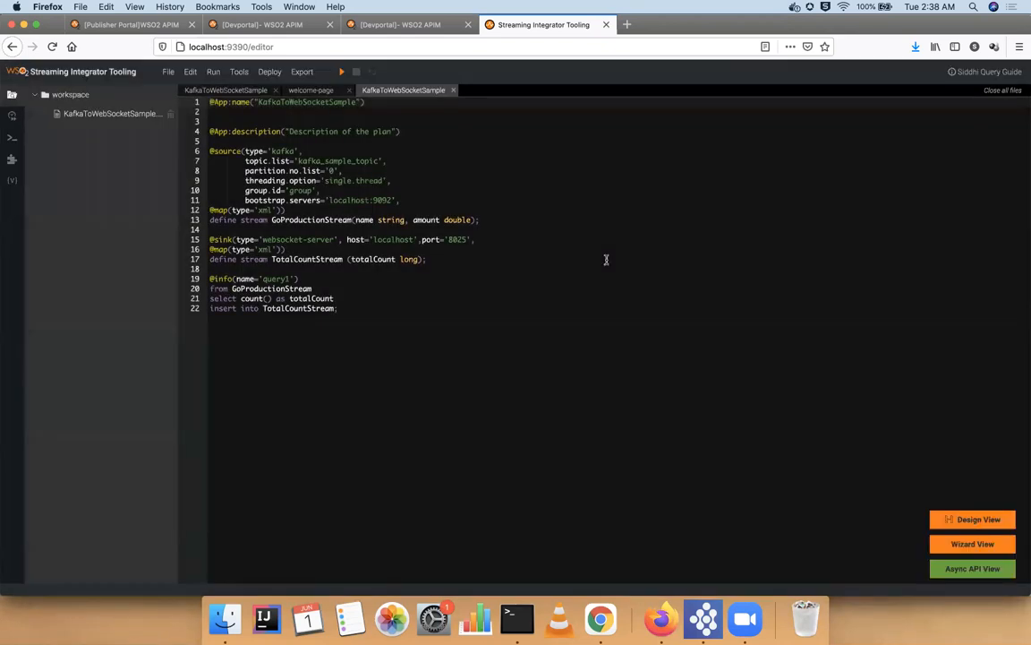
Generate an Async API for the TotalCountStream websocket-server sink and add it to the Siddhi application
{"action": "left_click", "coordinate": [966, 571]}
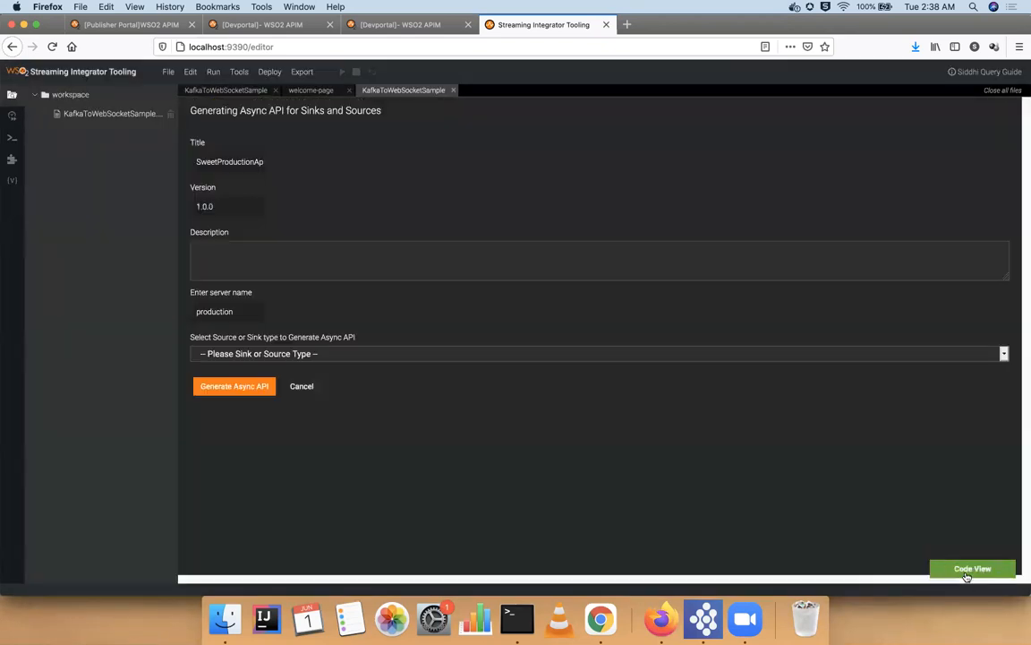
{"action": "left_click", "coordinate": [270, 356]}
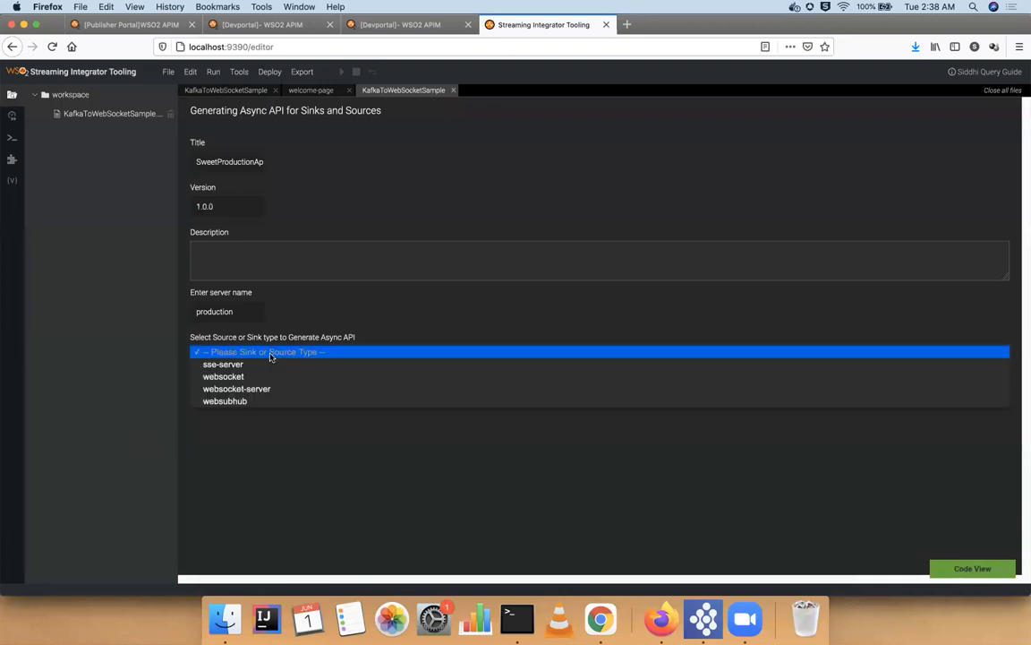
{"action": "left_click", "coordinate": [267, 391]}
{"action": "left_click", "coordinate": [242, 398]}
{"action": "left_click", "coordinate": [236, 430]}
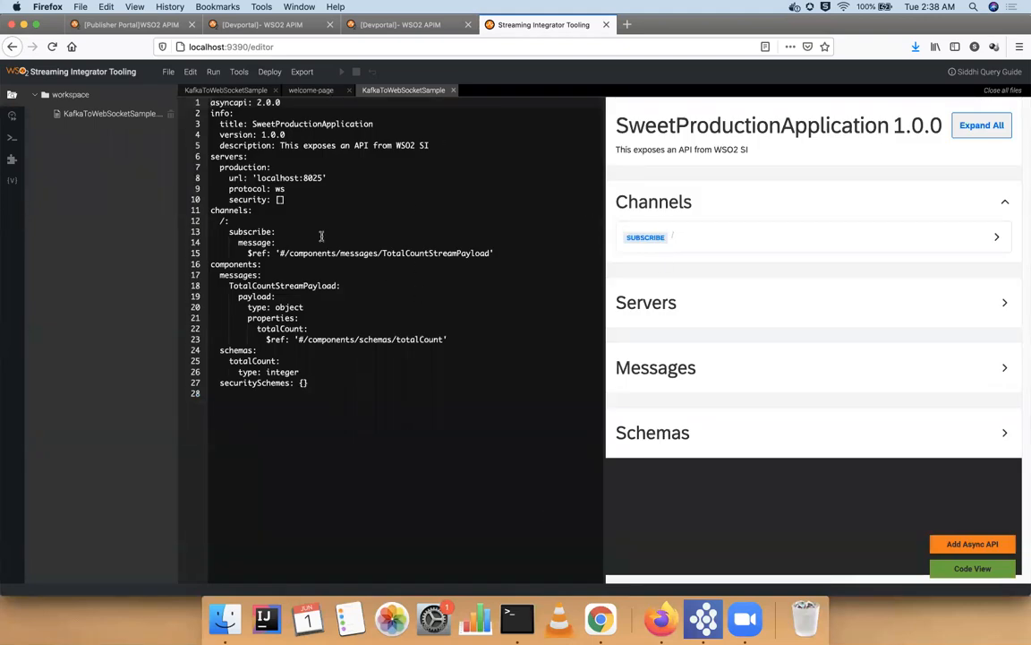
{"action": "left_click", "coordinate": [976, 545]}
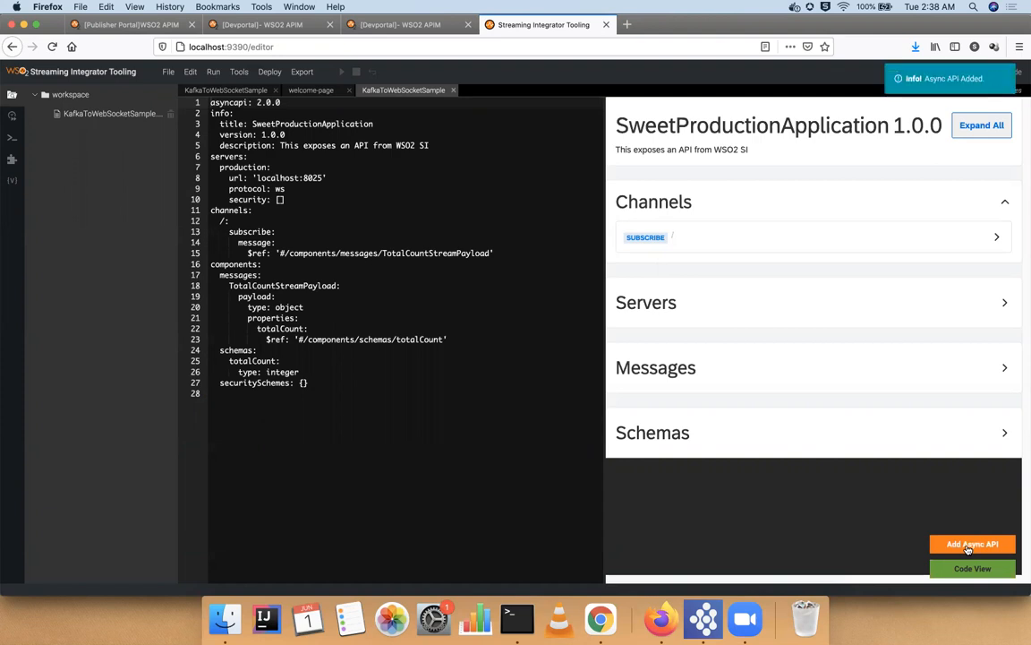
Save the Siddhi application with its embedded Async API and deploy KafkaToWebSocketSample.siddhi to the localhost:9448 server
{"action": "left_click", "coordinate": [966, 569]}
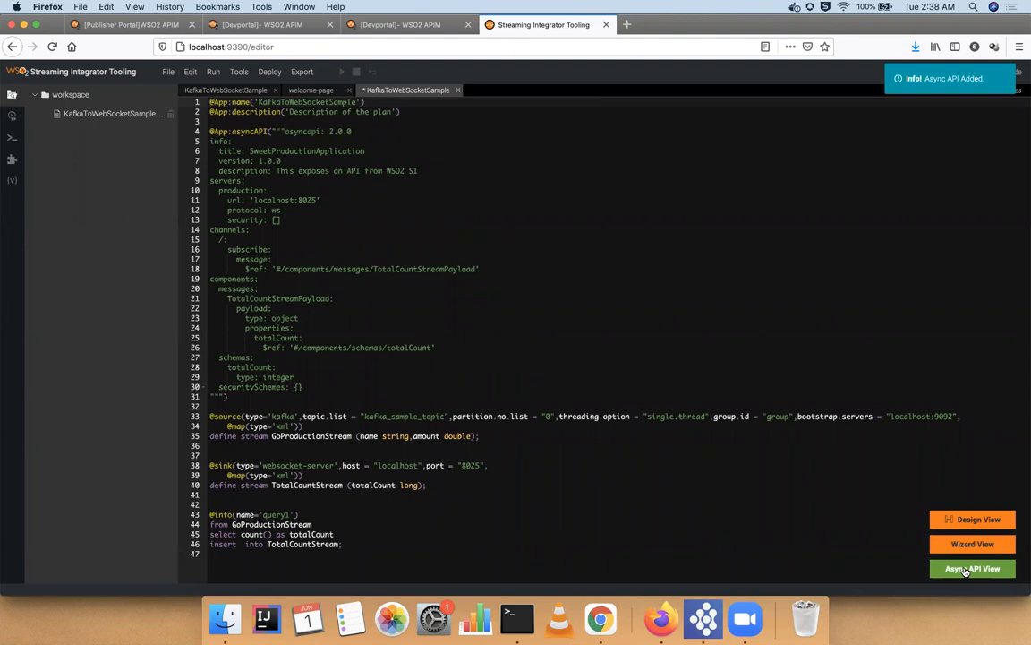
{"action": "key", "text": "super+s"}
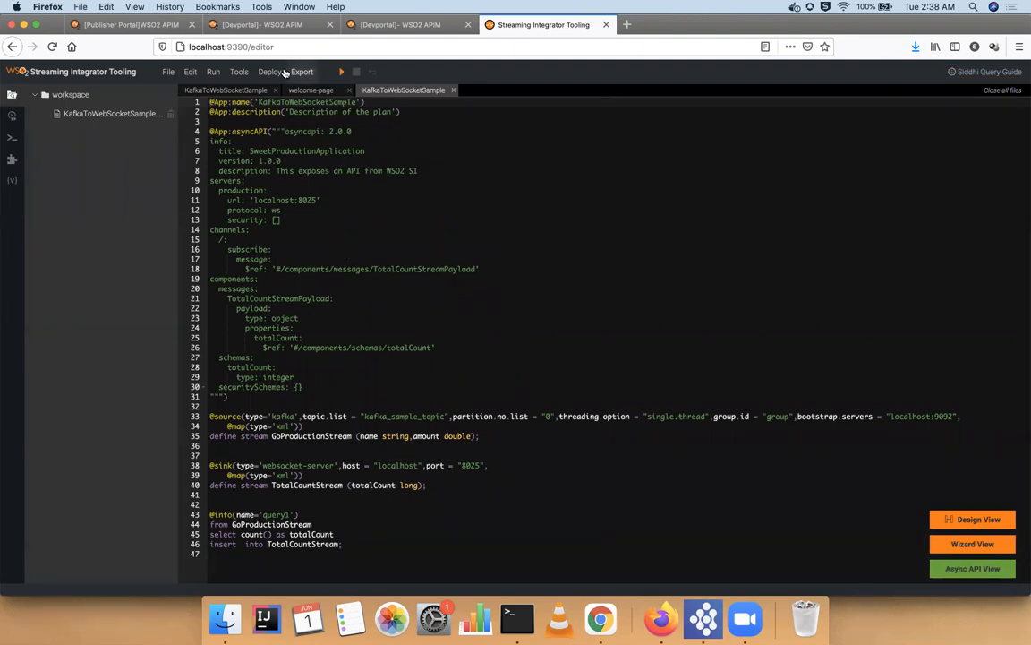
{"action": "left_click", "coordinate": [268, 71]}
{"action": "left_click", "coordinate": [287, 97]}
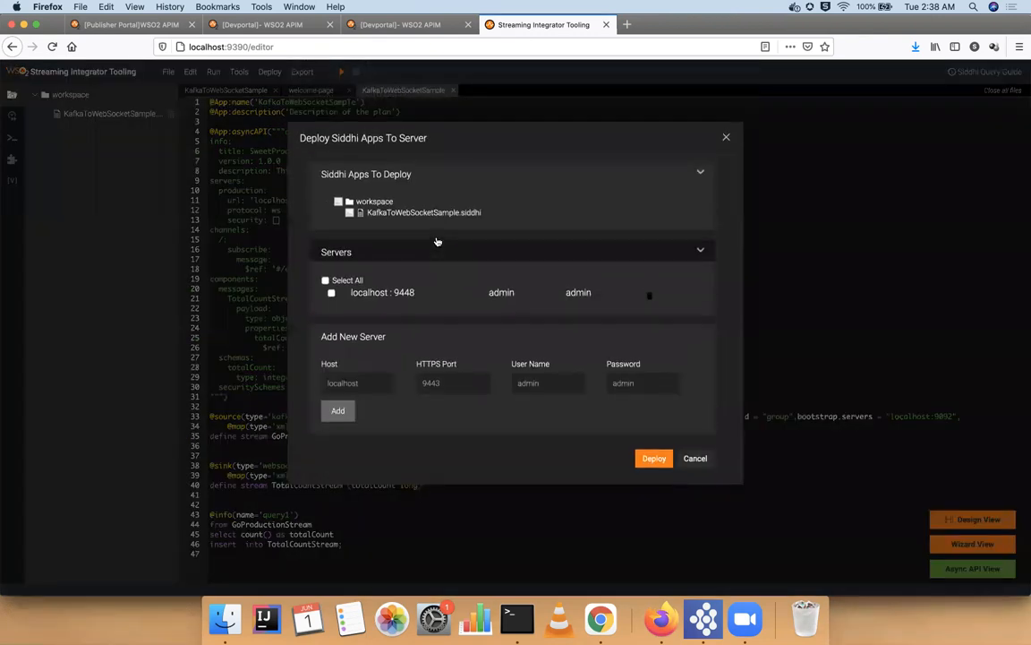
{"action": "left_click", "coordinate": [338, 202]}
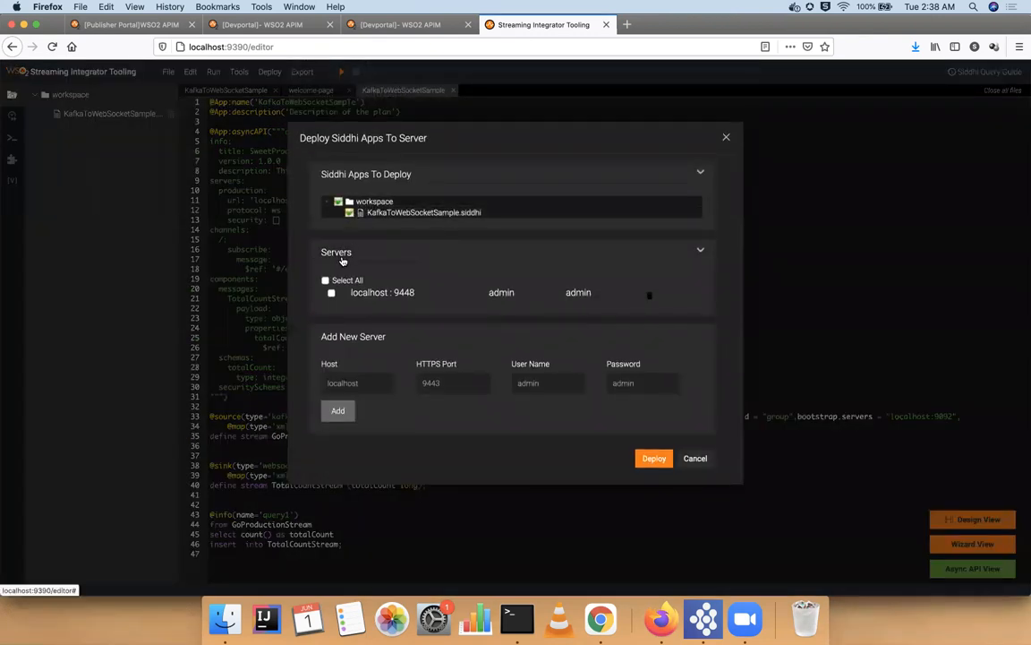
{"action": "left_click", "coordinate": [329, 293]}
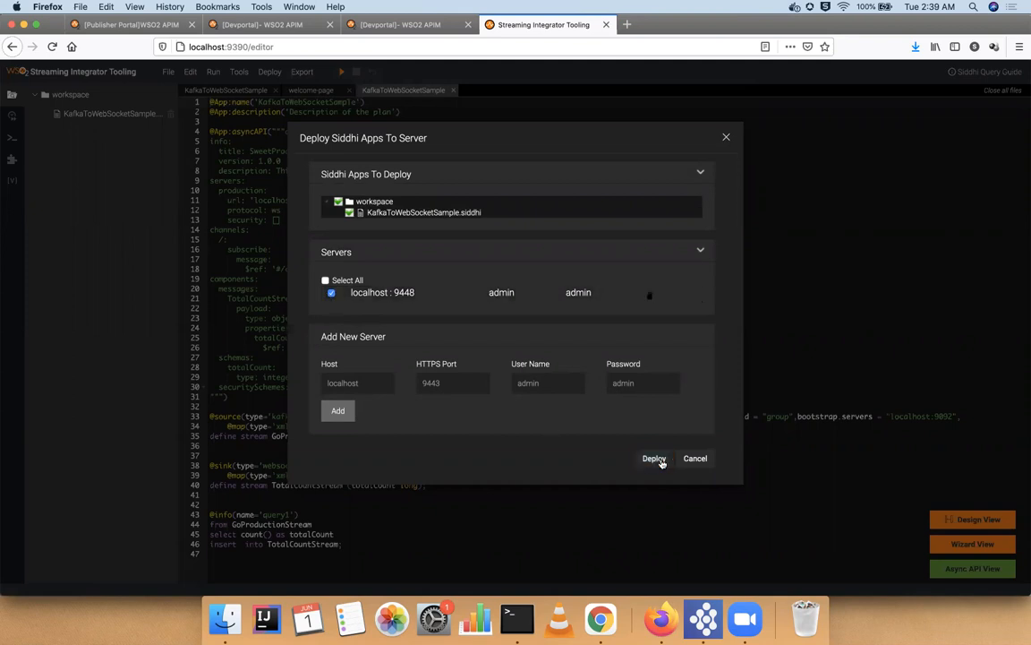
{"action": "left_click", "coordinate": [655, 460]}
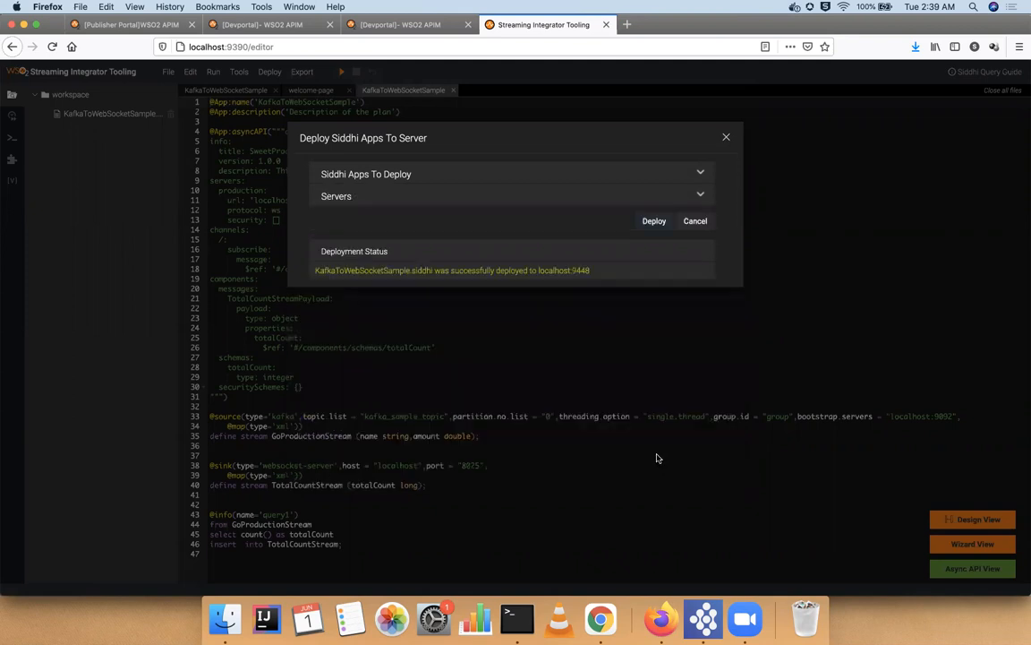
{"action": "left_click", "coordinate": [726, 139]}
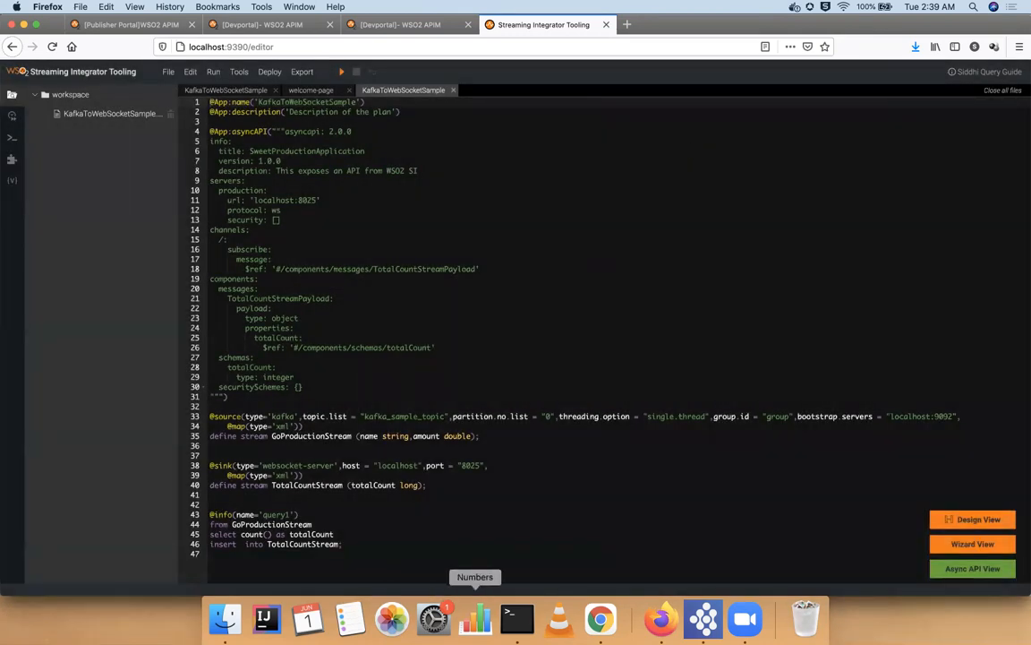
Switch to Terminal and restart the mi-runtime service with docker-compose
{"action": "left_click", "coordinate": [517, 619]}
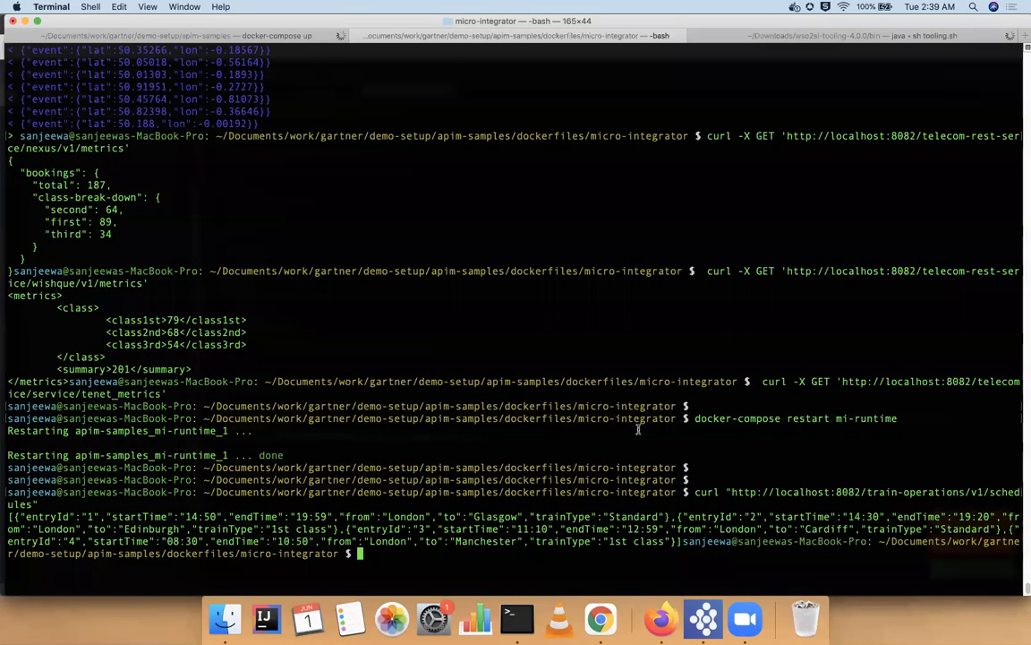
{"action": "key", "text": "Return"}
{"action": "key", "text": "Return"}
{"action": "key", "text": "Return"}
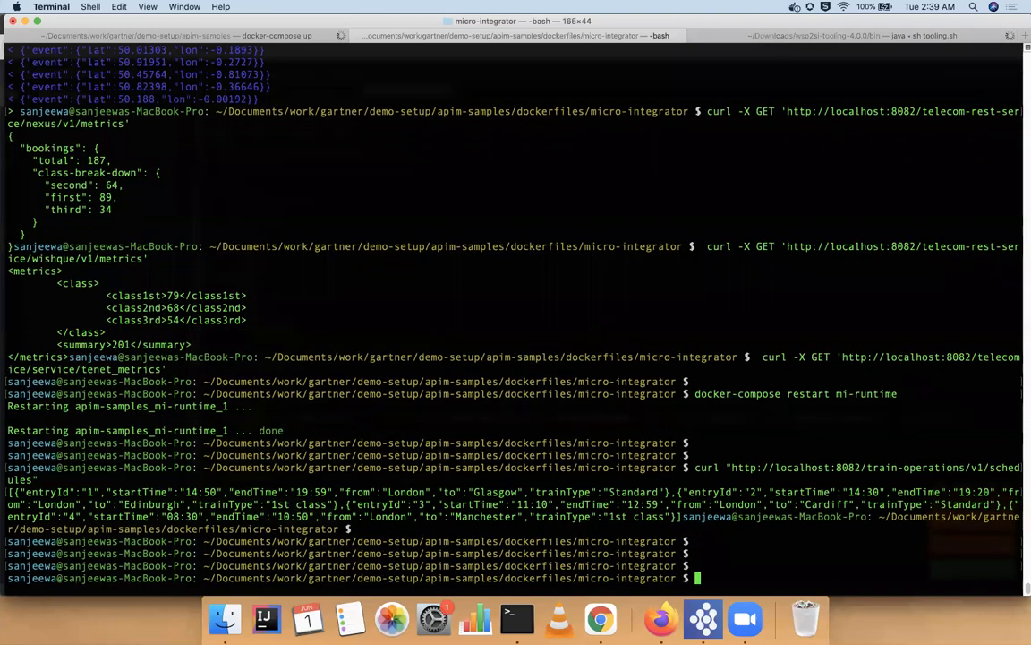
{"action": "key", "text": "Up"}
{"action": "key", "text": "Up"}
{"action": "key", "text": "Return"}
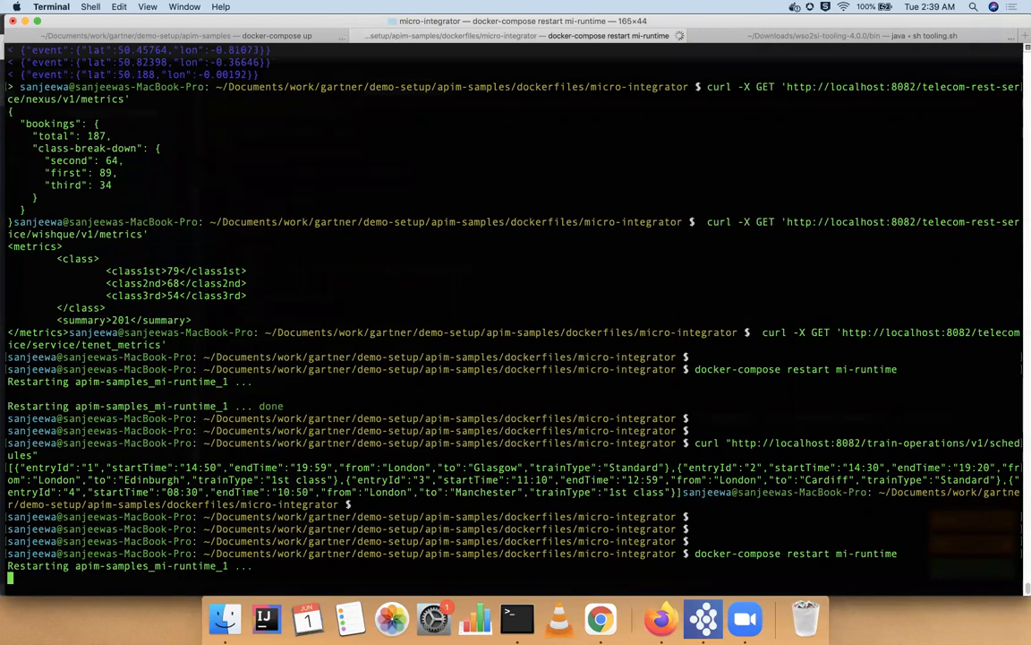
Switch to the Publisher Portal in Firefox and open the service catalog
{"action": "left_click", "coordinate": [661, 620]}
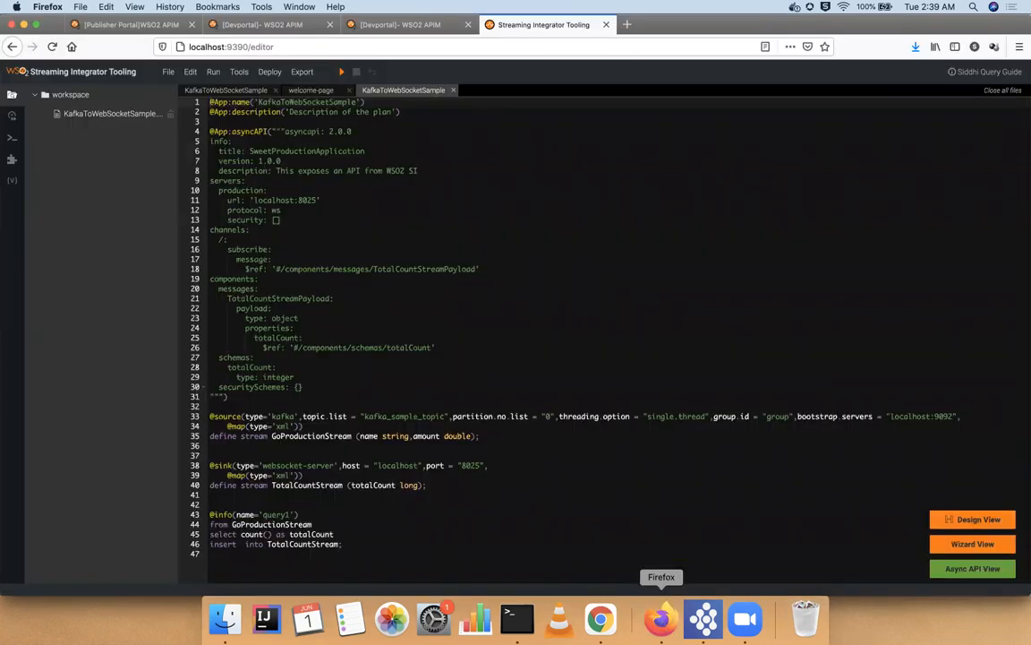
{"action": "left_click", "coordinate": [134, 24]}
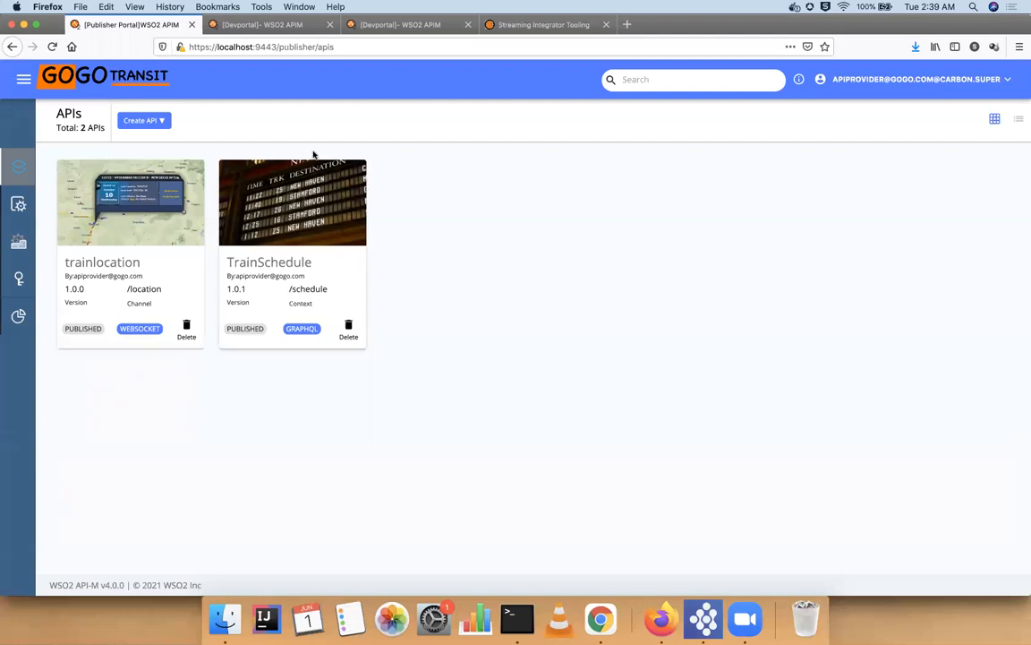
{"action": "left_click", "coordinate": [128, 88]}
{"action": "left_click", "coordinate": [22, 82]}
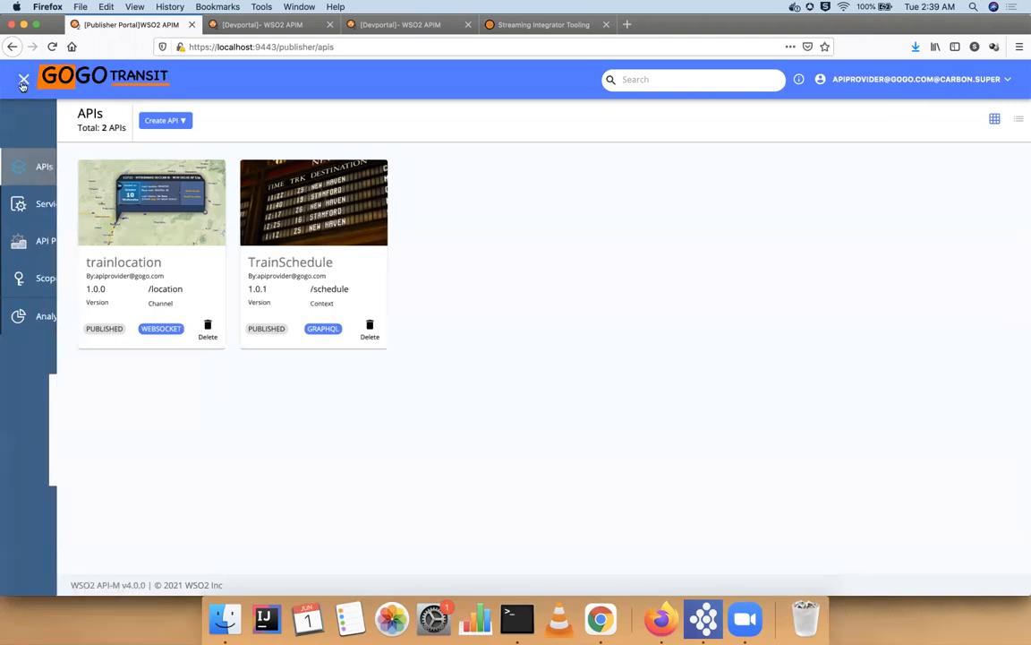
{"action": "left_click", "coordinate": [52, 205]}
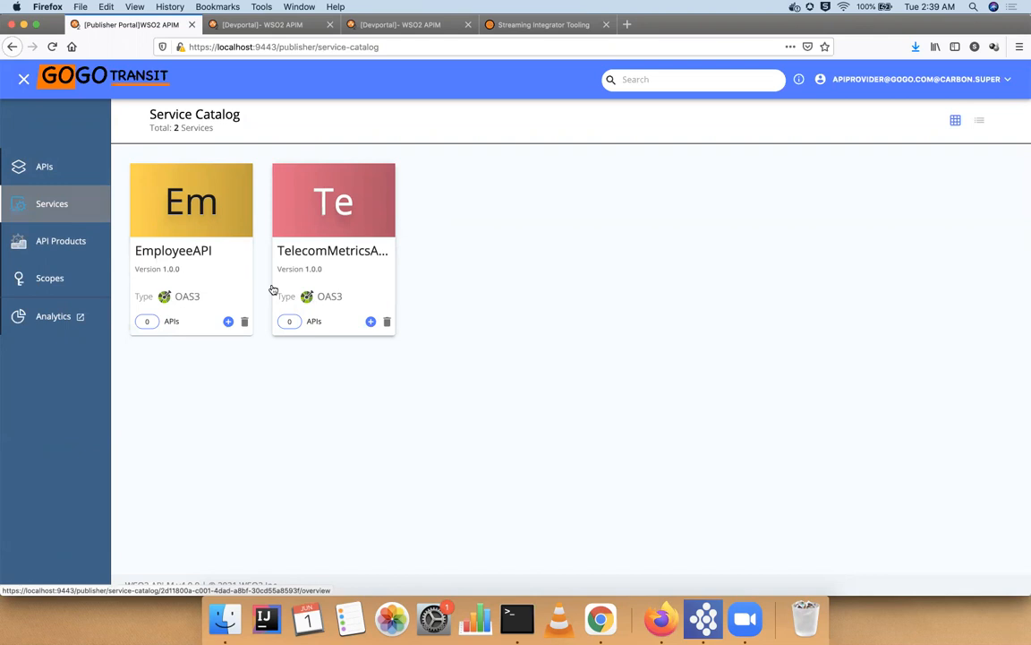
Create an API from the EmployeeAPI catalog service with the name EmployeeAPI, context /employees and version 1.0.0
{"action": "left_click", "coordinate": [221, 258]}
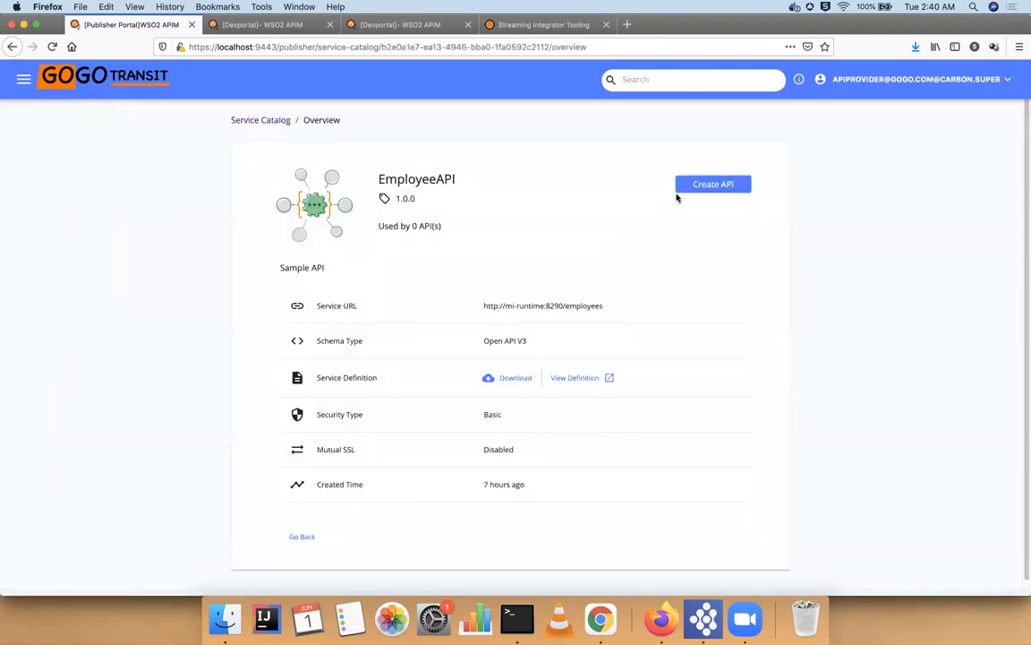
{"action": "left_click", "coordinate": [702, 189]}
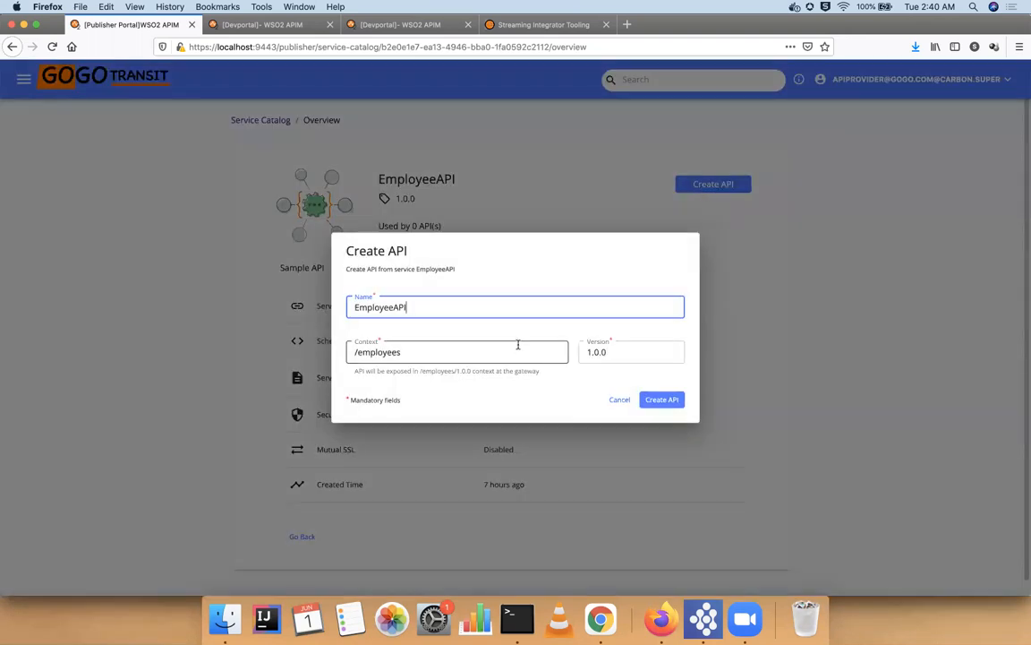
{"action": "left_click", "coordinate": [661, 400]}
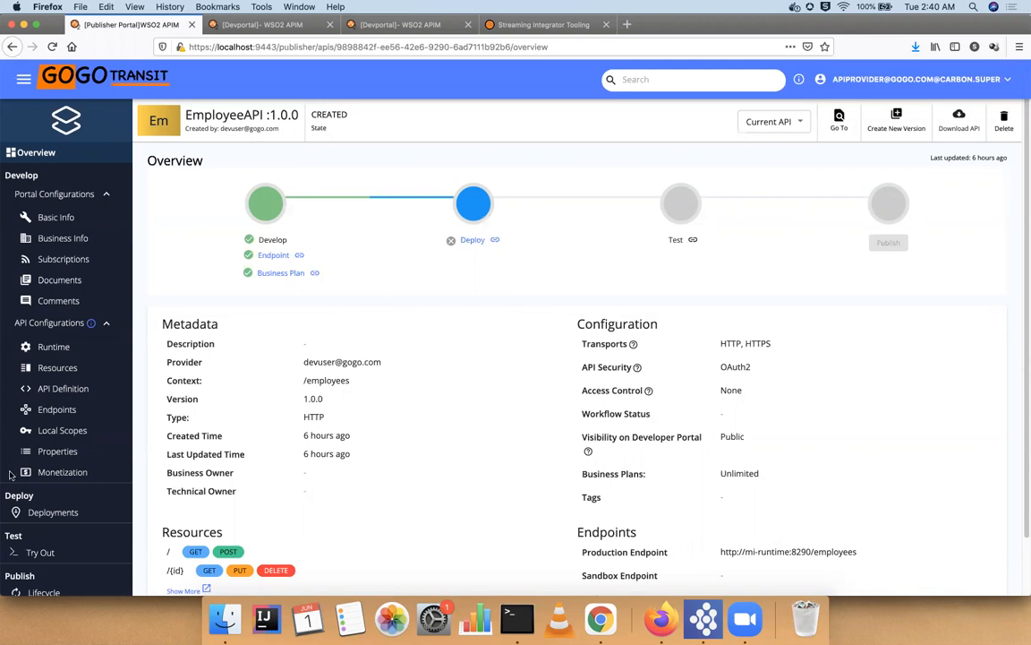
Deploy a revision of EmployeeAPI to the Default gateway with the localhost virtual host
{"action": "left_click", "coordinate": [54, 513]}
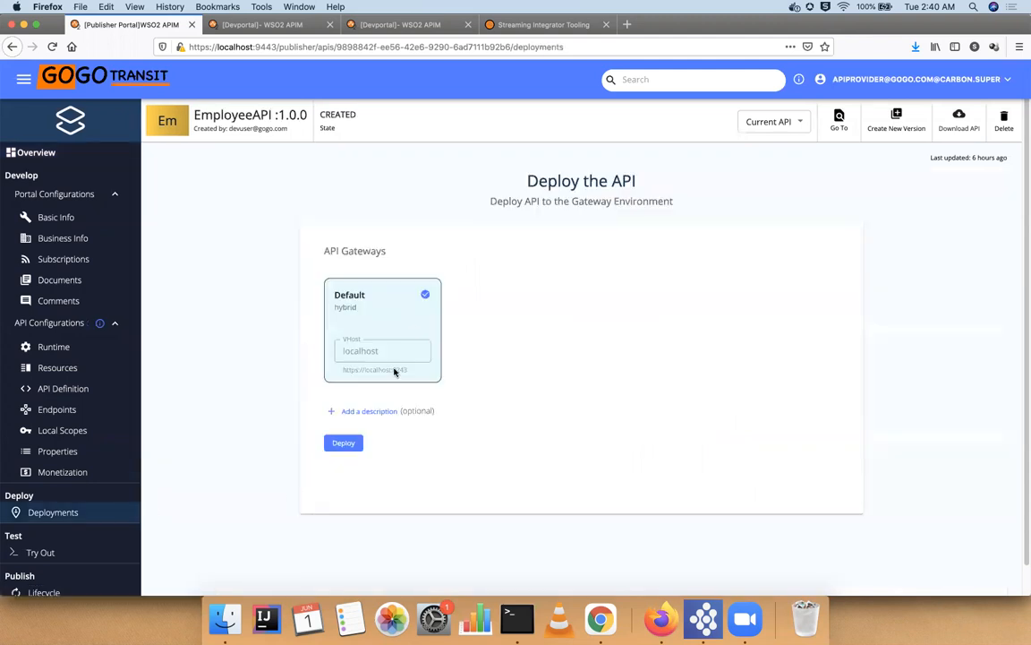
{"action": "left_click", "coordinate": [343, 444]}
{"action": "scroll", "coordinate": [340, 431], "scroll_direction": "down", "scroll_amount": 1}
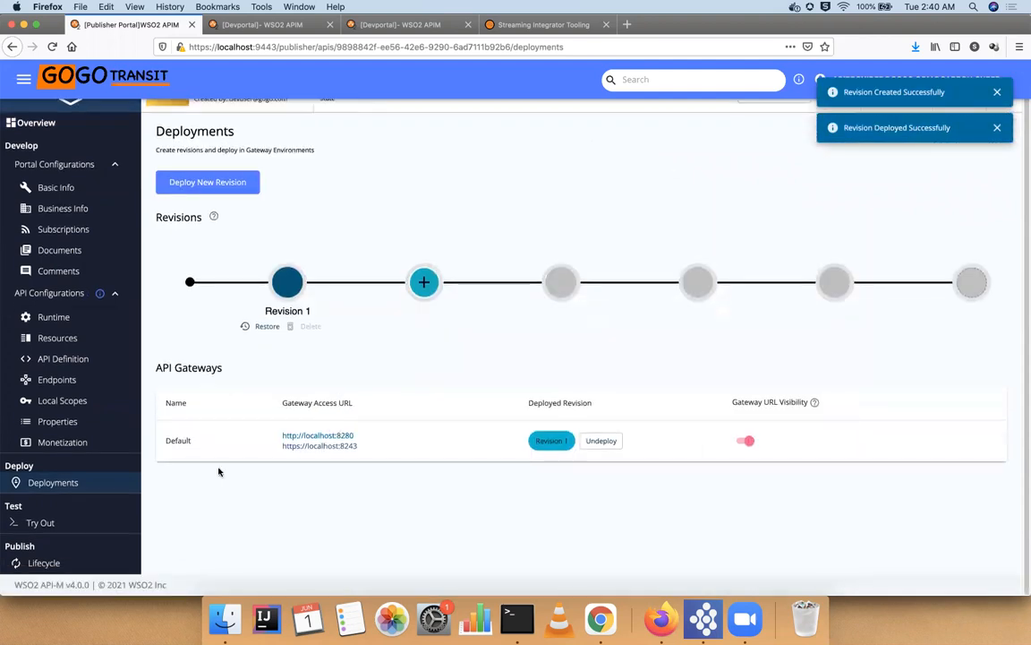
Try out EmployeeAPI by executing the GET / request on the Default gateway and check its response
{"action": "left_click", "coordinate": [41, 523]}
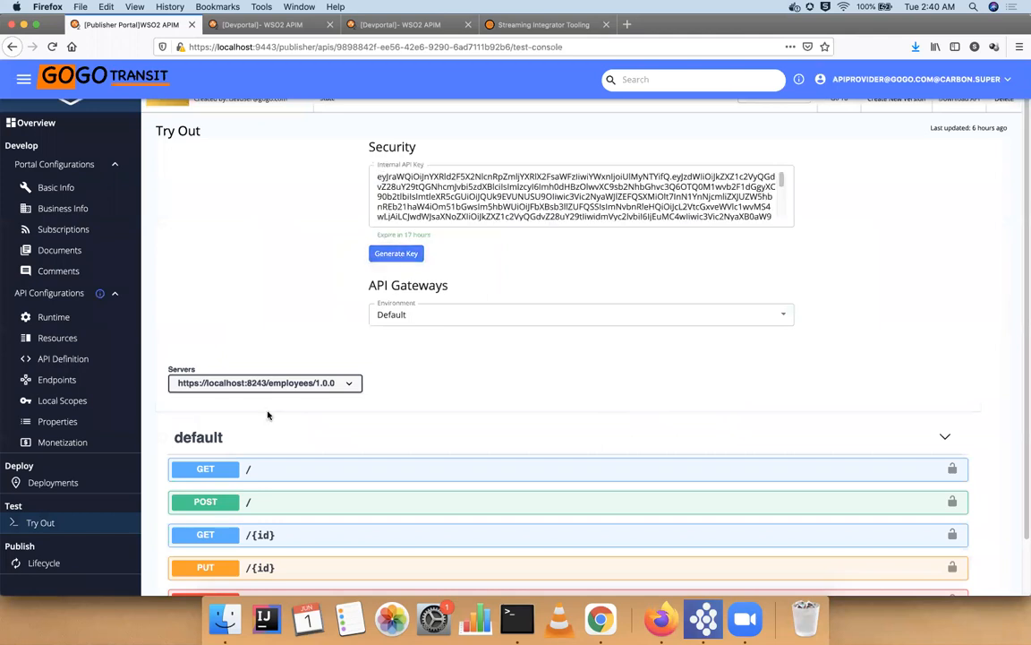
{"action": "left_click", "coordinate": [255, 469]}
{"action": "scroll", "coordinate": [825, 409], "scroll_direction": "down", "scroll_amount": 5}
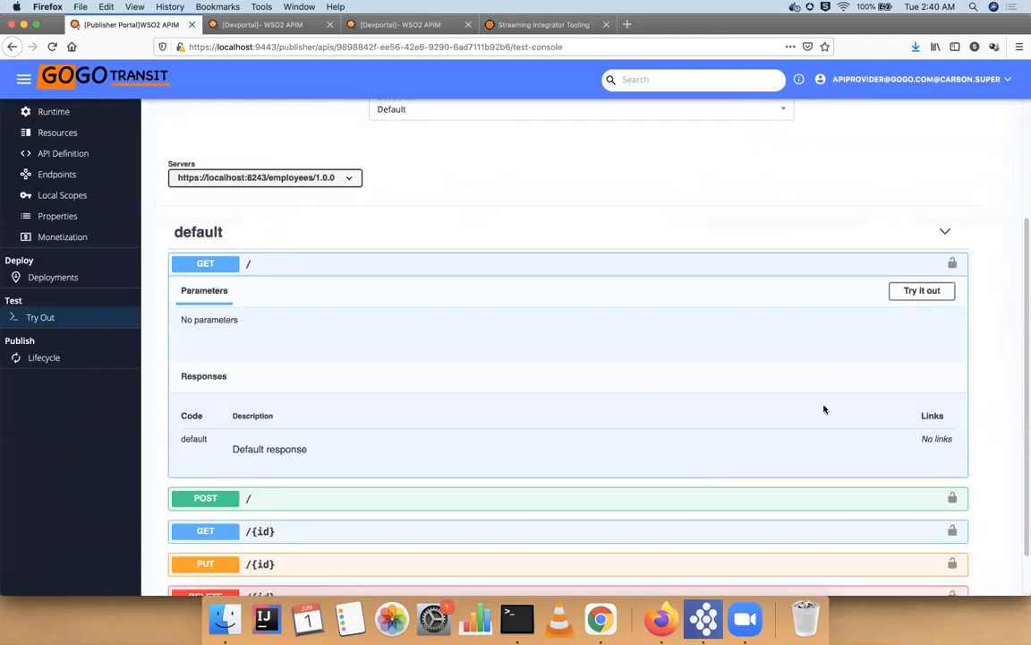
{"action": "left_click", "coordinate": [921, 290]}
{"action": "left_click", "coordinate": [596, 359]}
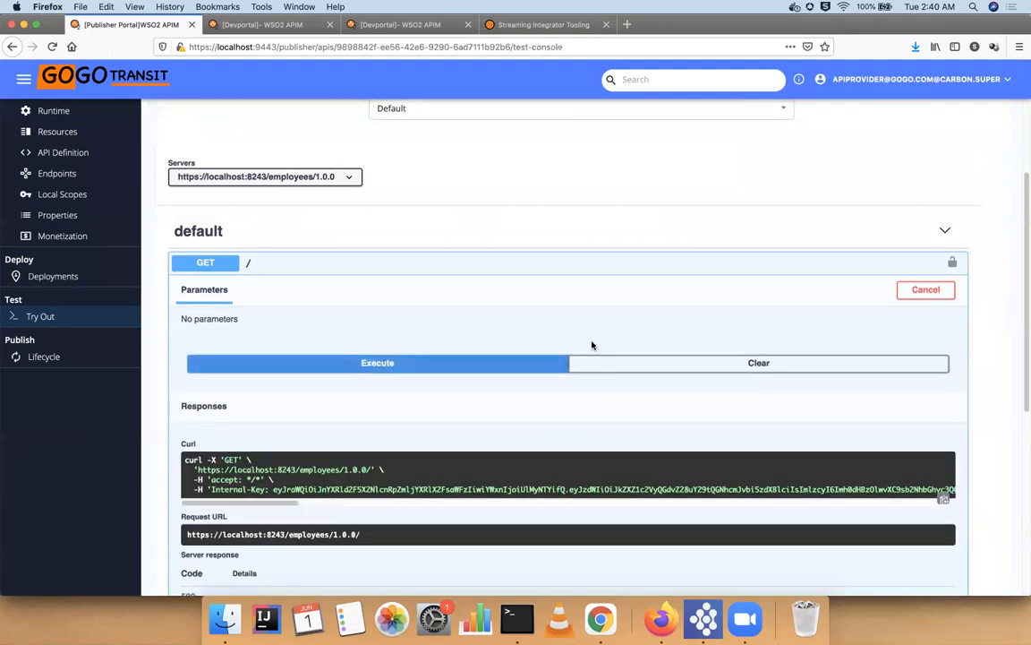
{"action": "scroll", "coordinate": [592, 345], "scroll_direction": "down", "scroll_amount": 3}
Publish EmployeeAPI from its lifecycle page
{"action": "scroll", "coordinate": [592, 345], "scroll_direction": "up", "scroll_amount": 5}
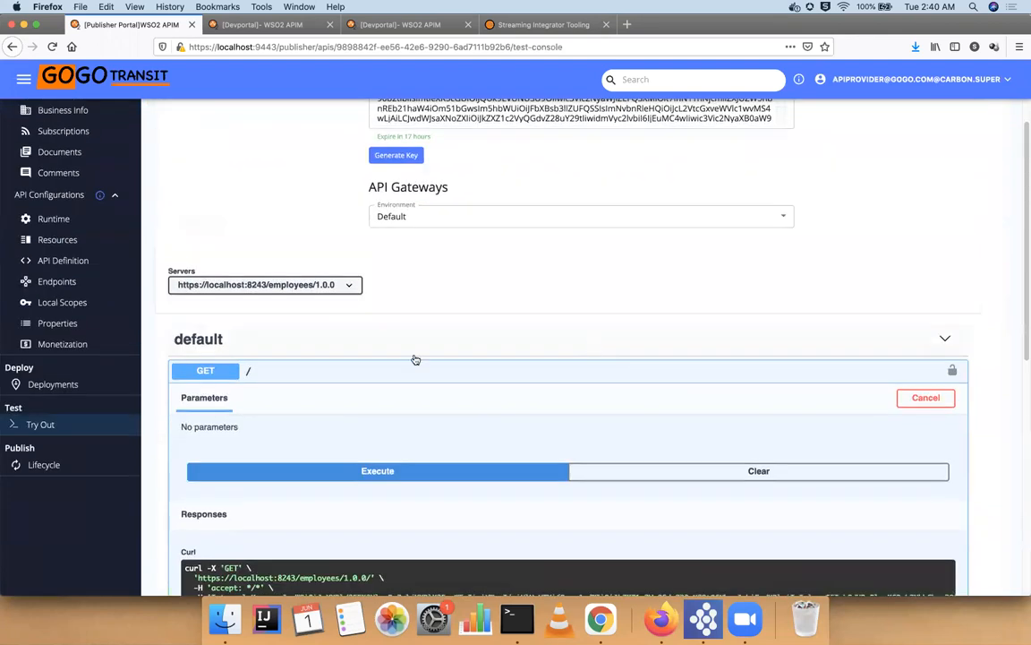
{"action": "left_click", "coordinate": [29, 462]}
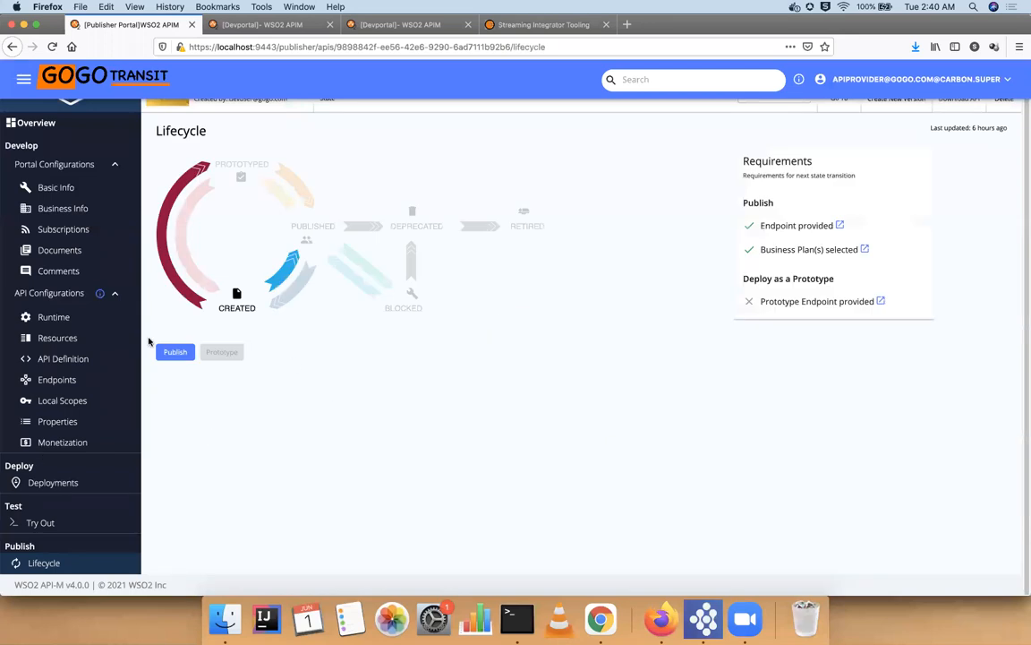
{"action": "left_click", "coordinate": [168, 352]}
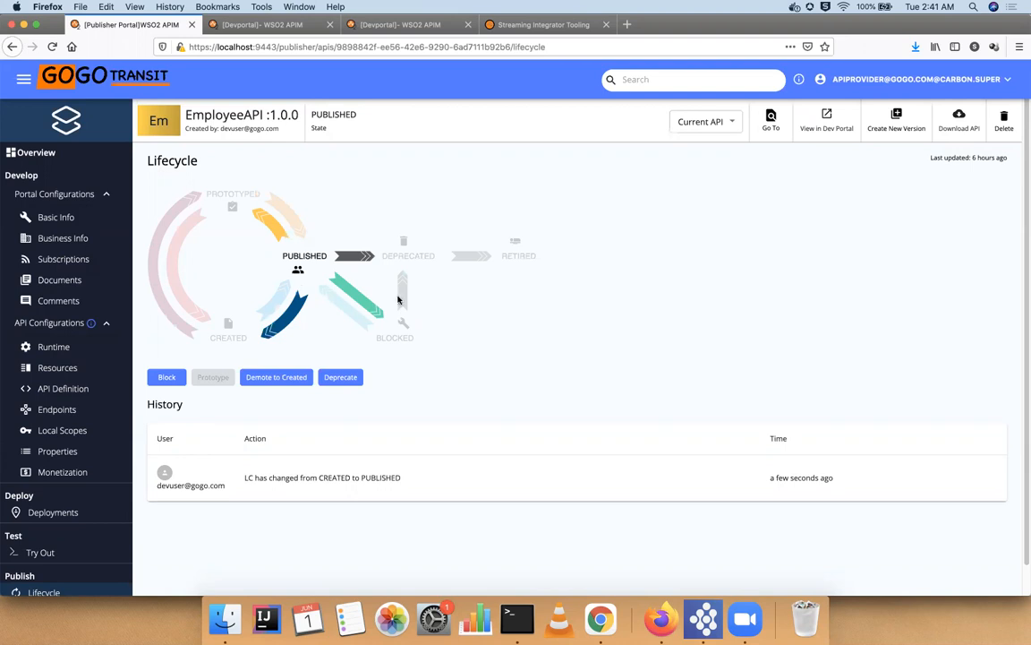
Start creating a REST API from an OpenAPI definition and upload the file coltrain-openapi.yaml as its source
{"action": "left_click", "coordinate": [101, 76]}
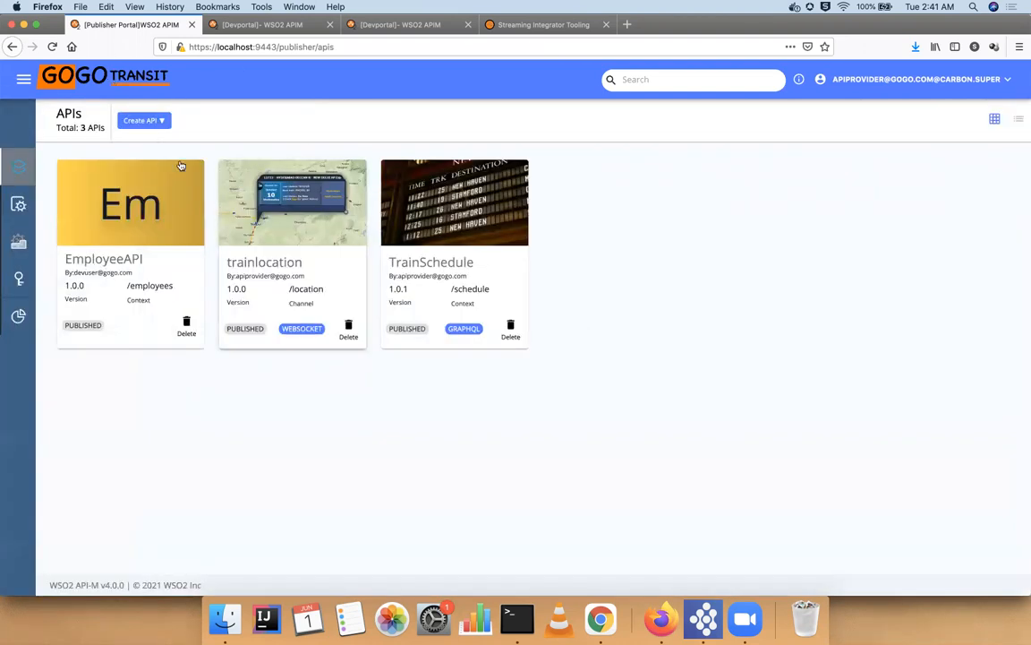
{"action": "left_click", "coordinate": [143, 120]}
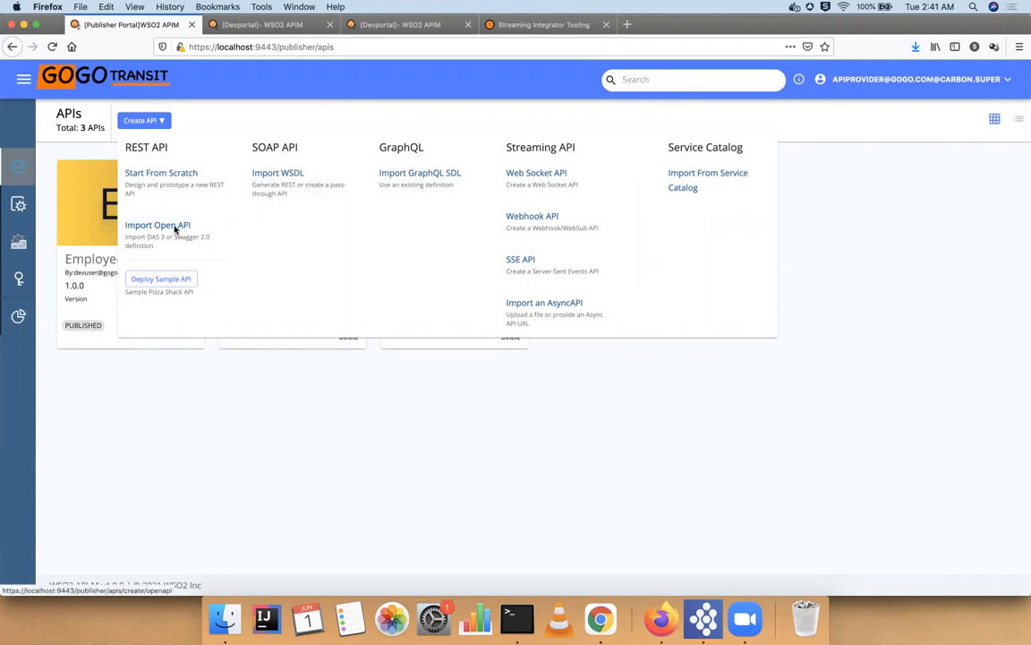
{"action": "left_click", "coordinate": [179, 231]}
{"action": "left_click", "coordinate": [367, 293]}
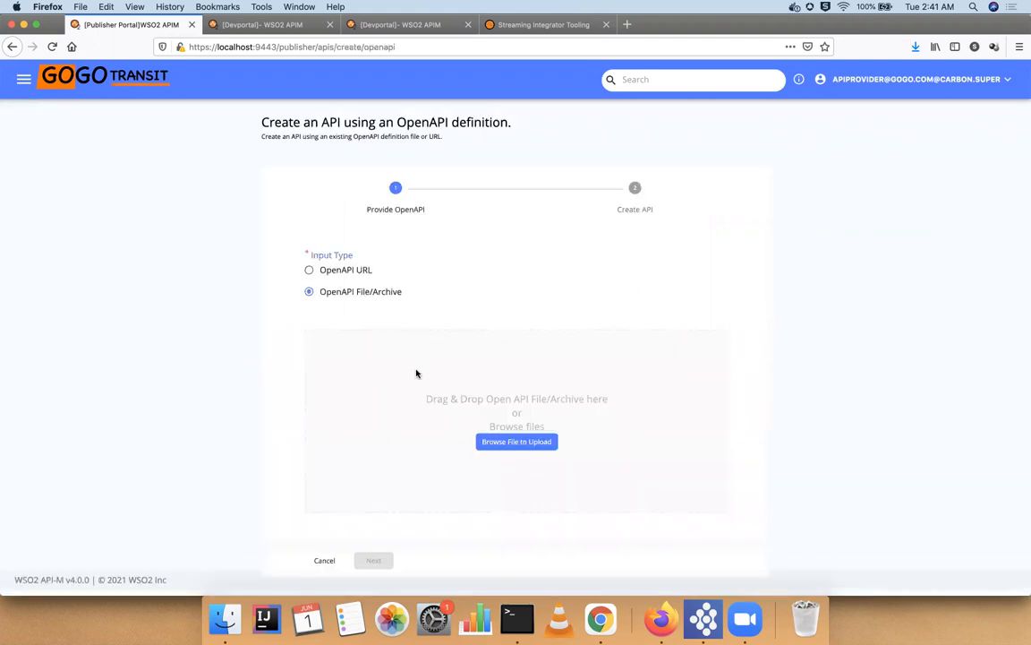
{"action": "left_click", "coordinate": [518, 442]}
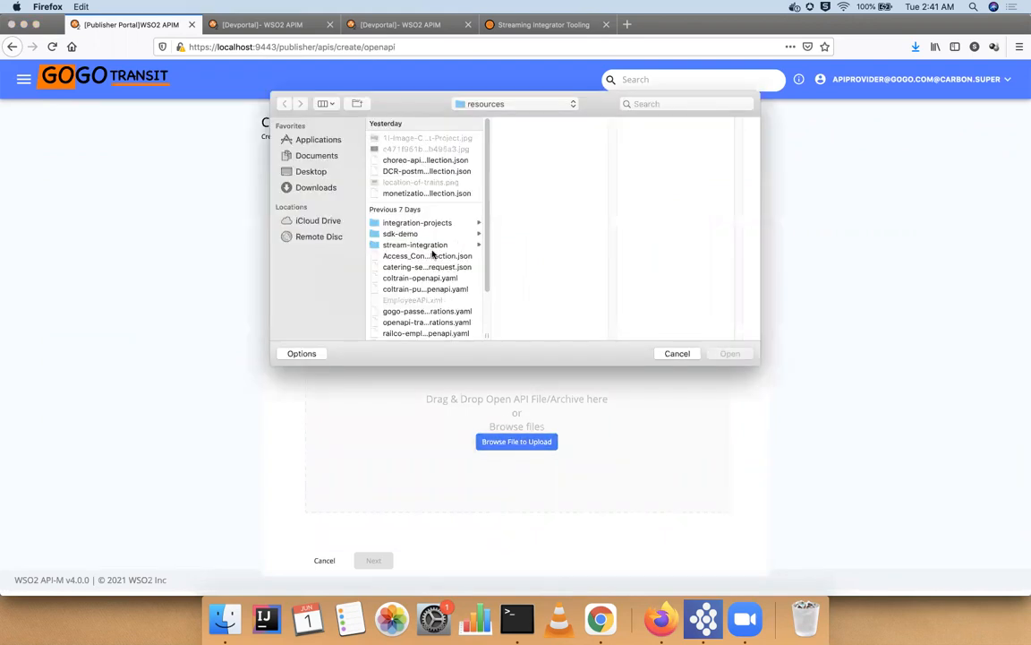
{"action": "left_click", "coordinate": [421, 277]}
{"action": "key", "text": "Return"}
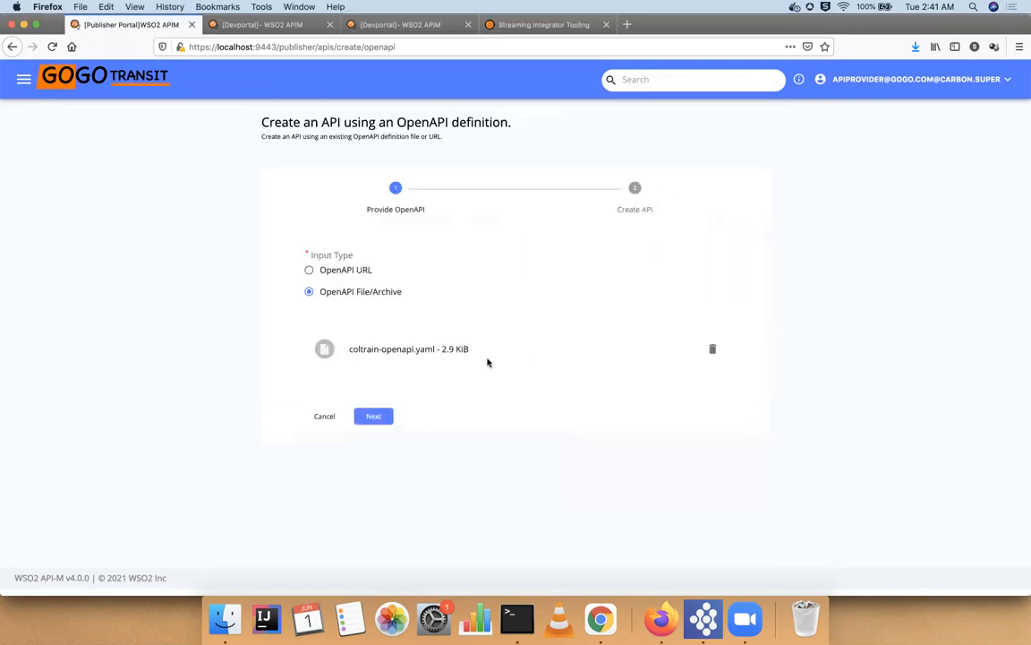
{"action": "left_click", "coordinate": [374, 415]}
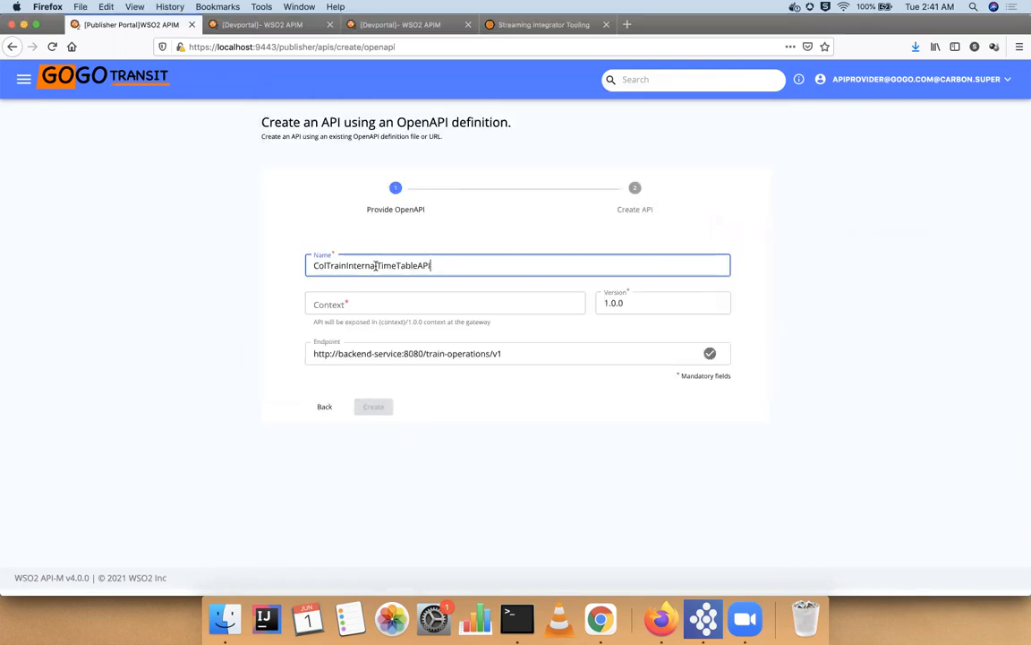
Name the imported API TimeTableAPI, set its context to timetable and create it
{"action": "left_click_drag", "start_coordinate": [378, 265], "coordinate": [143, 265]}
{"action": "key", "text": "BackSpace"}
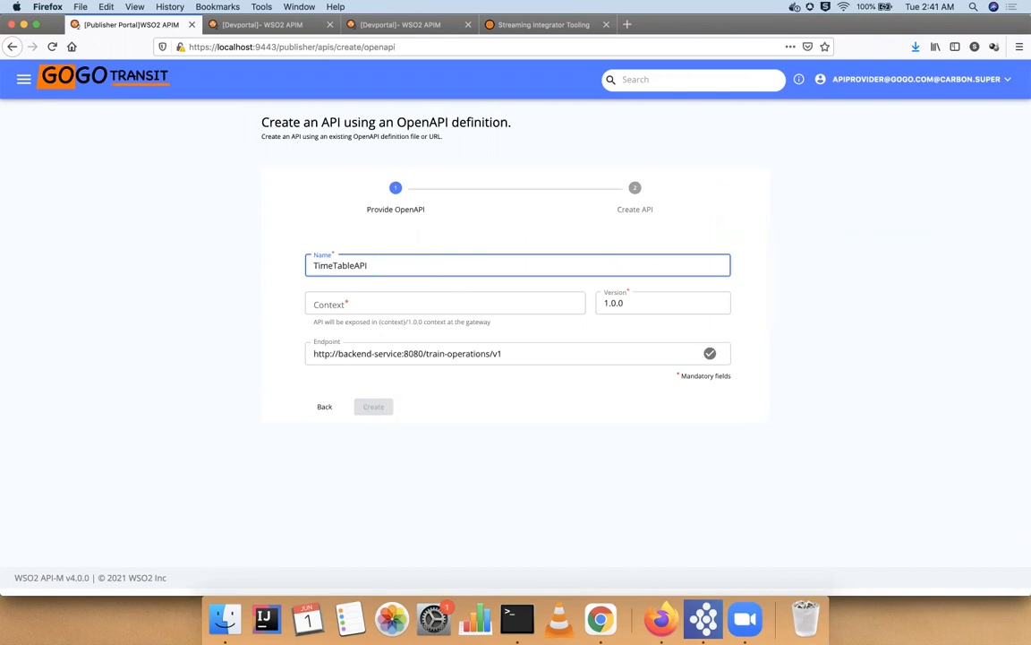
{"action": "key", "text": "Tab"}
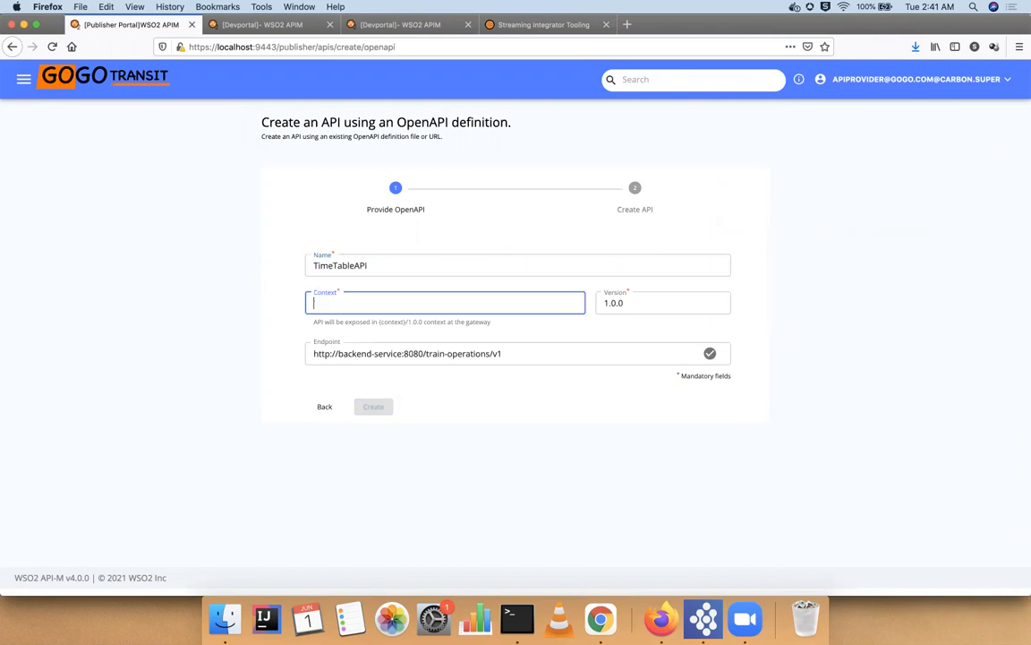
{"action": "type", "text": "timetable"}
{"action": "left_click", "coordinate": [374, 407]}
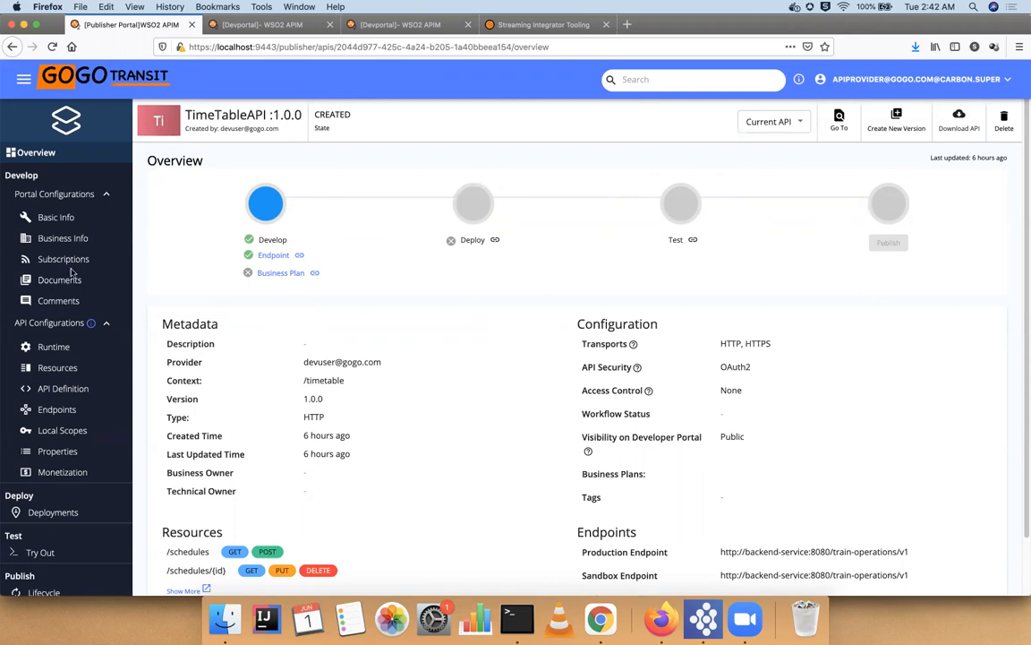
Upload 1I-Image-Colombo-Light-Rail-Transit-Project.jpg as the thumbnail image of TimeTableAPI in its basic info
{"action": "left_click", "coordinate": [34, 175]}
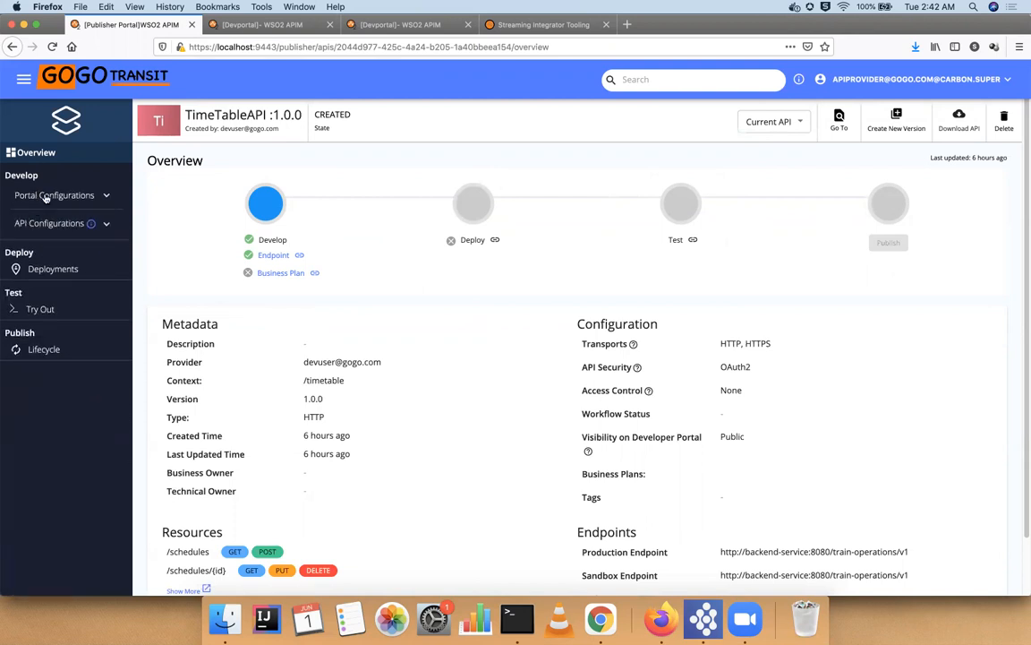
{"action": "left_click", "coordinate": [45, 196]}
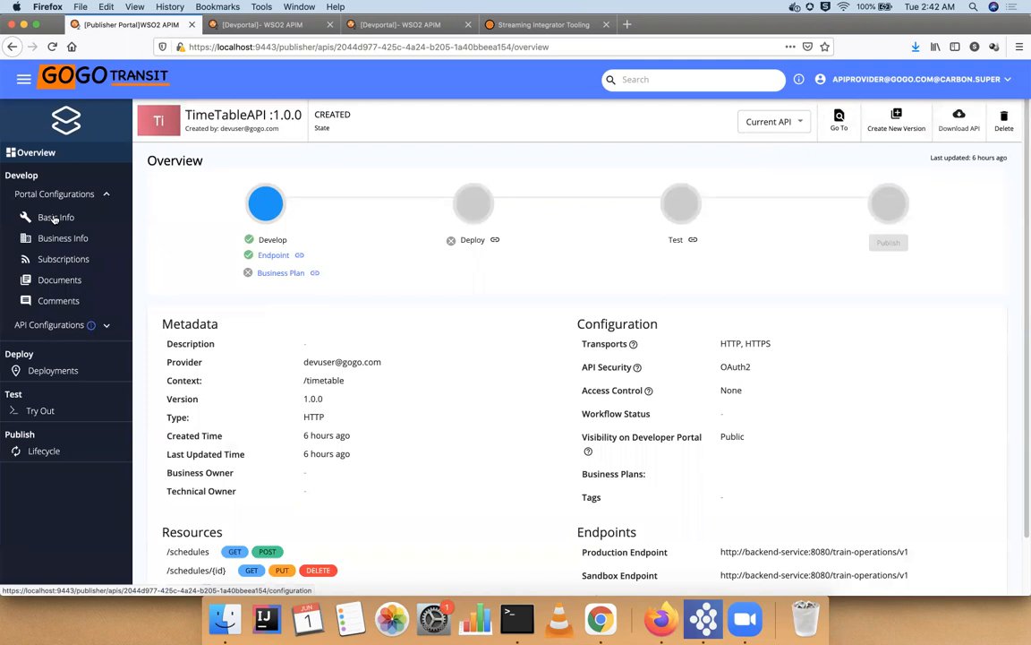
{"action": "left_click", "coordinate": [53, 217]}
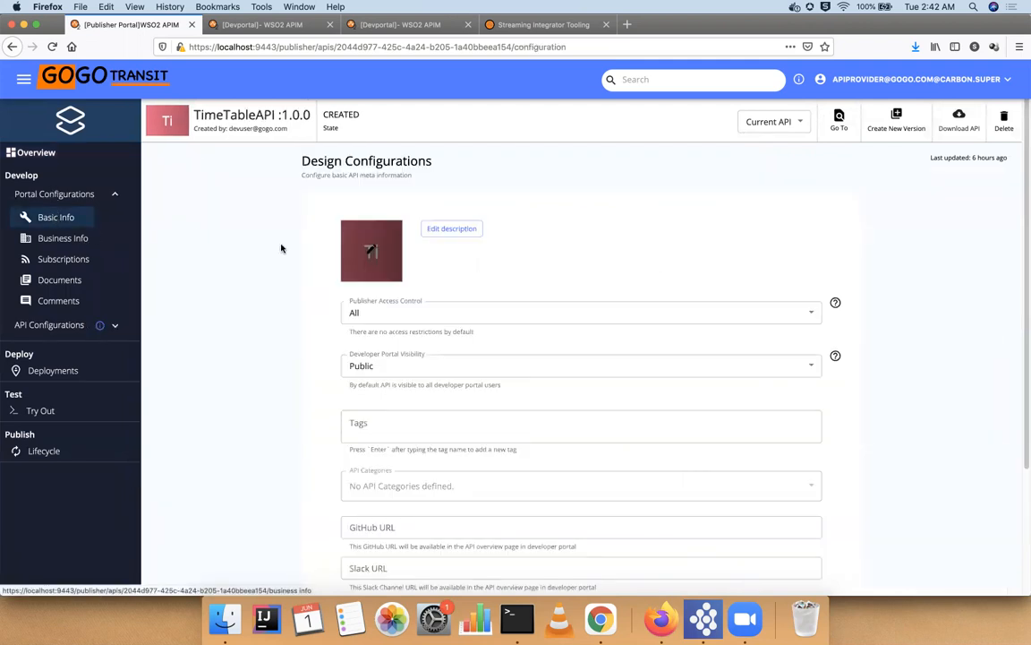
{"action": "left_click", "coordinate": [372, 254]}
{"action": "left_click", "coordinate": [582, 133]}
{"action": "left_click", "coordinate": [423, 138]}
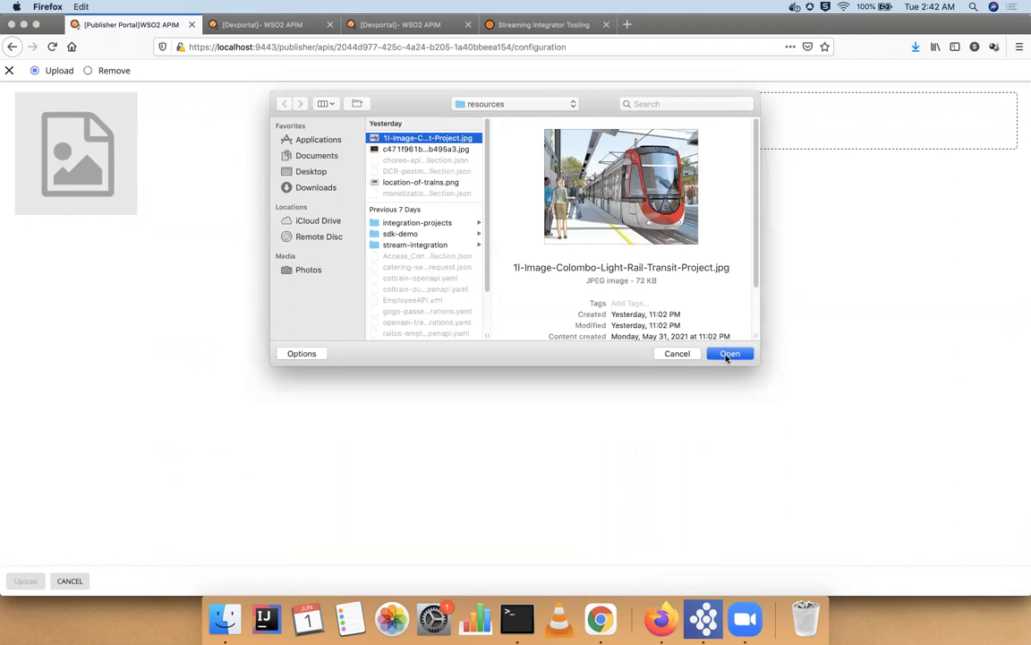
{"action": "left_click", "coordinate": [728, 355]}
{"action": "left_click", "coordinate": [25, 580]}
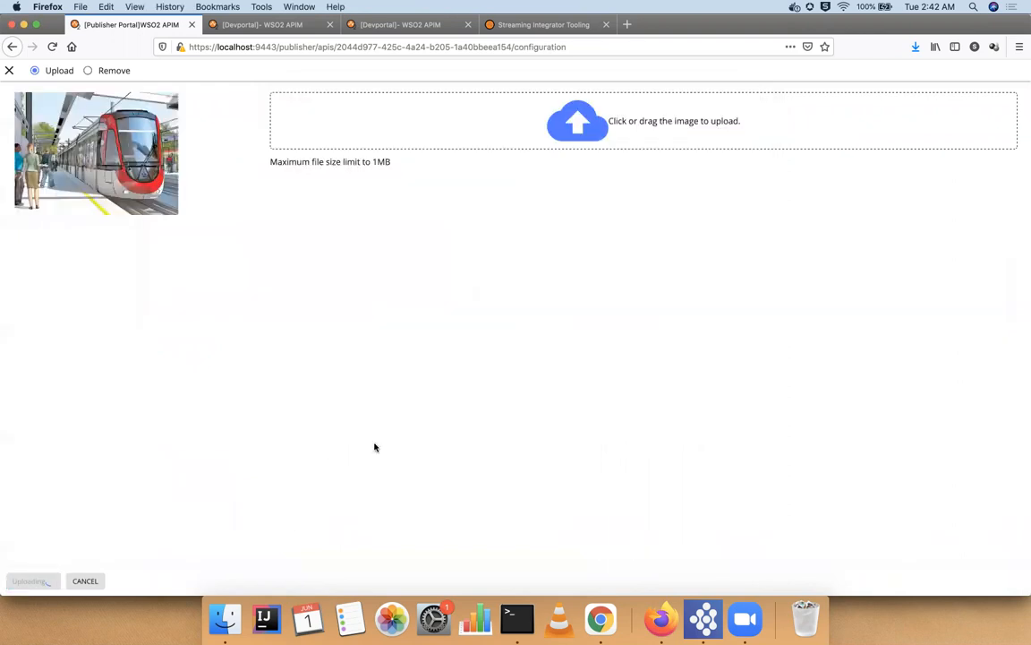
Select the Silver and Unlimited business plans for TimeTableAPI's subscriptions
{"action": "scroll", "coordinate": [426, 331], "scroll_direction": "down", "scroll_amount": 5}
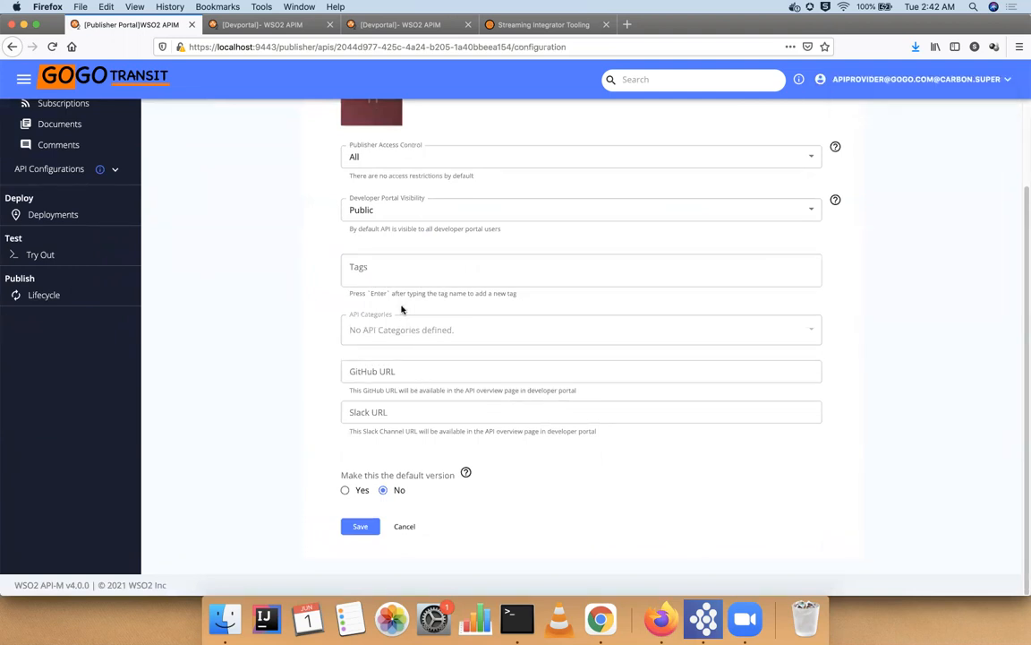
{"action": "scroll", "coordinate": [403, 305], "scroll_direction": "up", "scroll_amount": 3}
{"action": "left_click", "coordinate": [63, 180]}
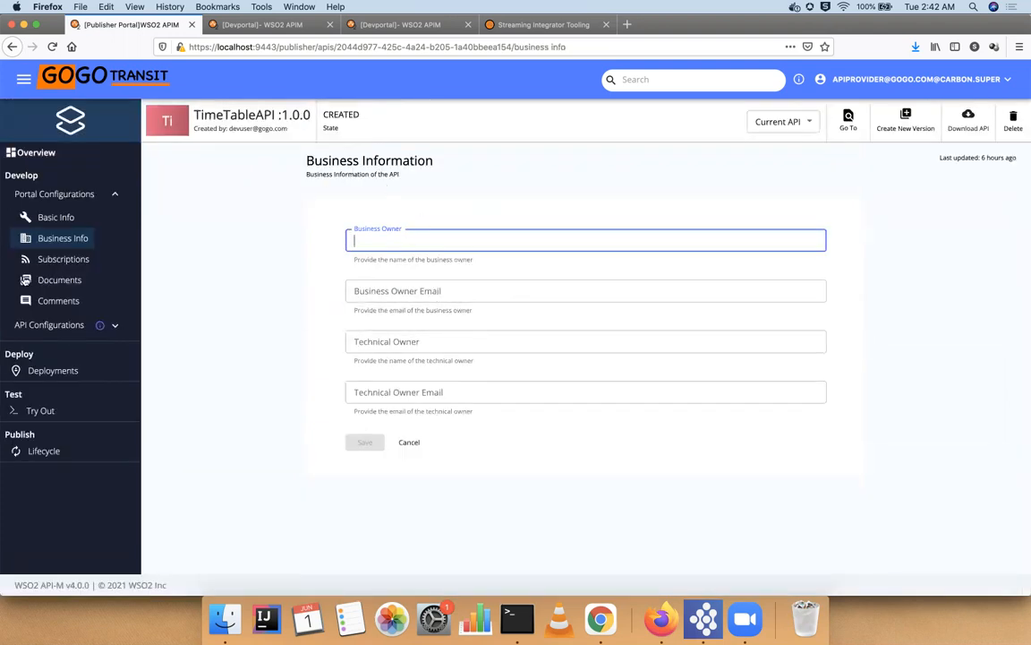
{"action": "left_click", "coordinate": [40, 263]}
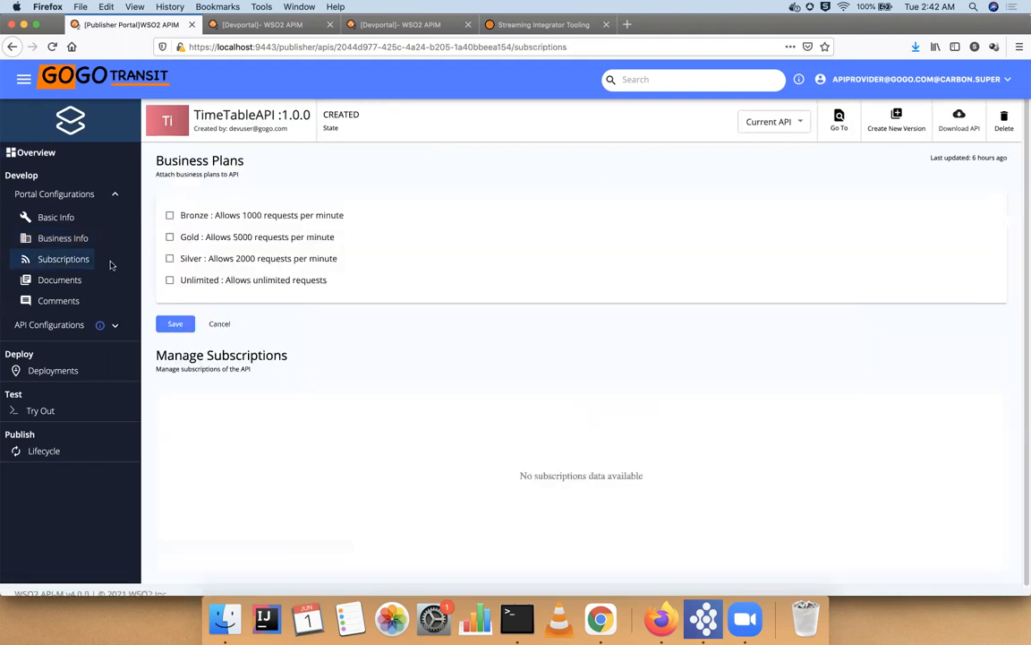
{"action": "left_click", "coordinate": [201, 257]}
Look at the form for adding a new document and the comments page of TimeTableAPI
{"action": "left_click", "coordinate": [45, 278]}
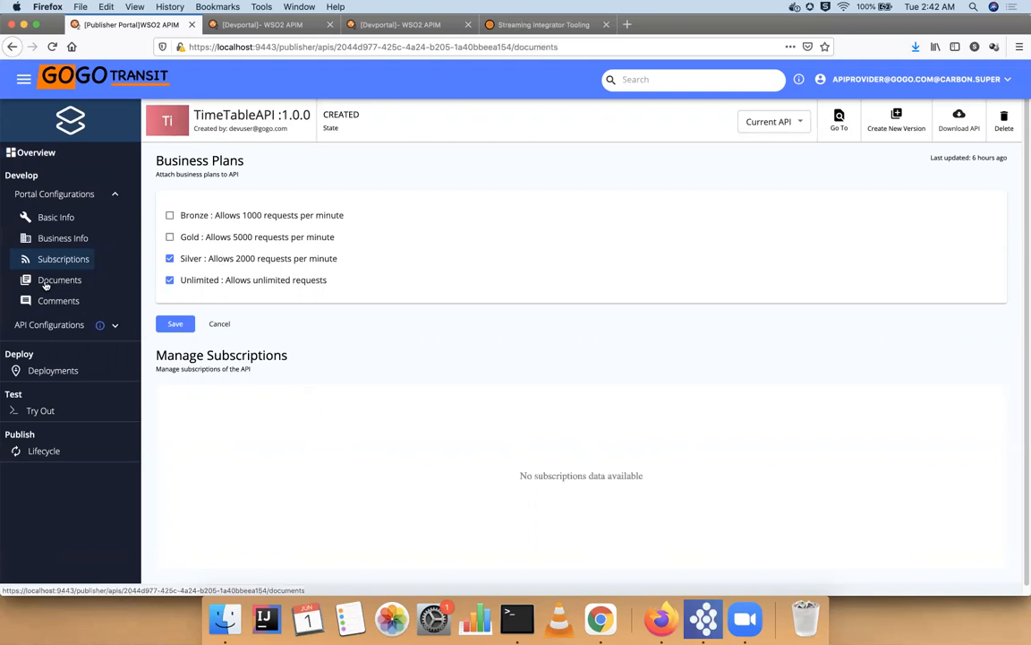
{"action": "left_click", "coordinate": [258, 245]}
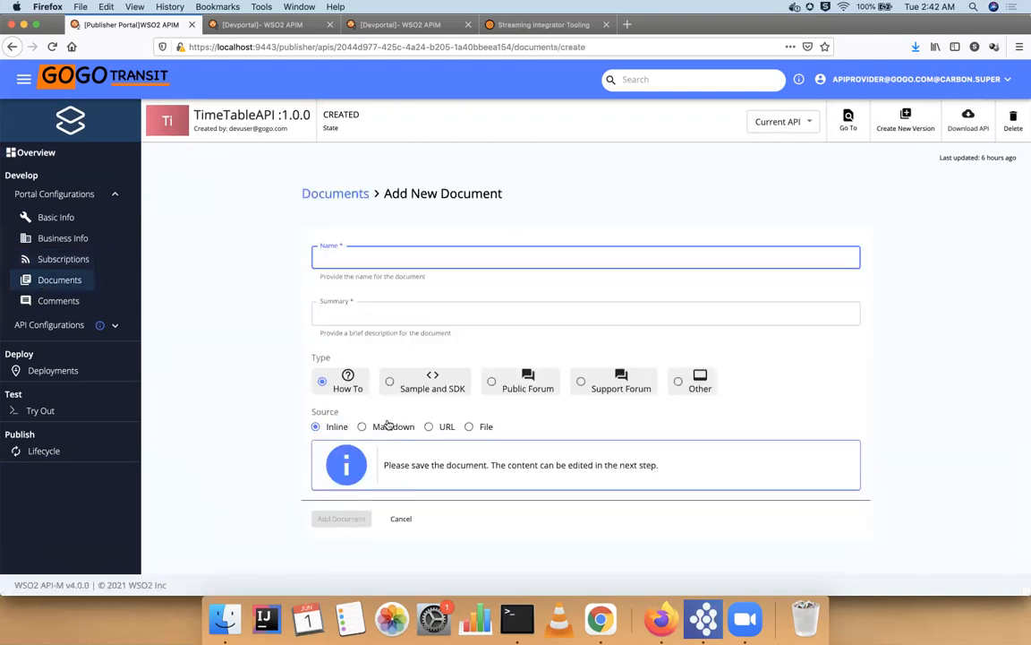
{"action": "left_click", "coordinate": [54, 301]}
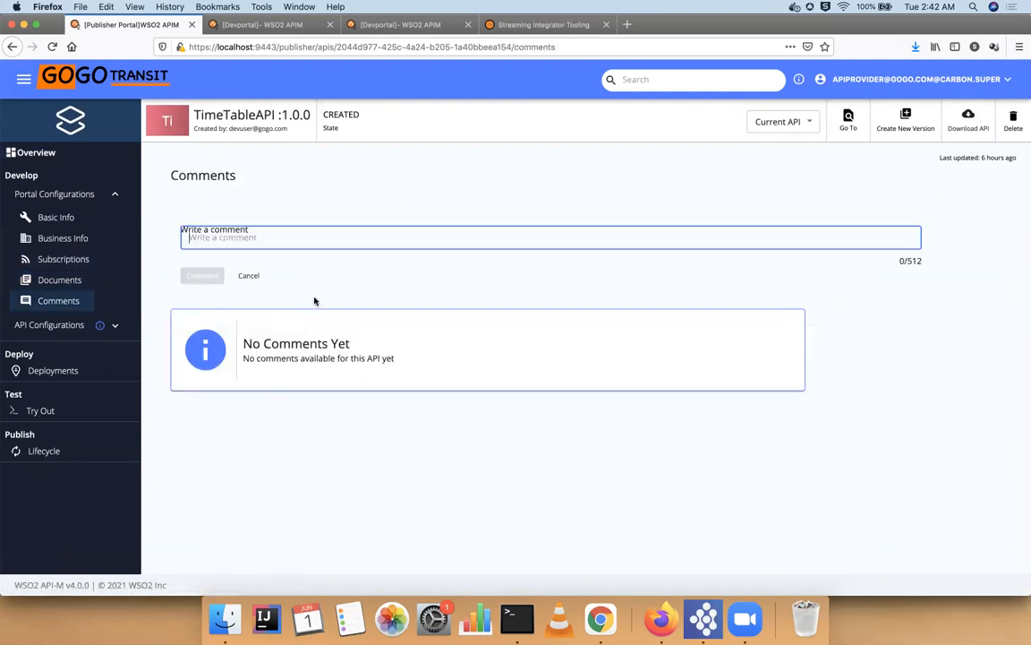
{"action": "left_click", "coordinate": [96, 188]}
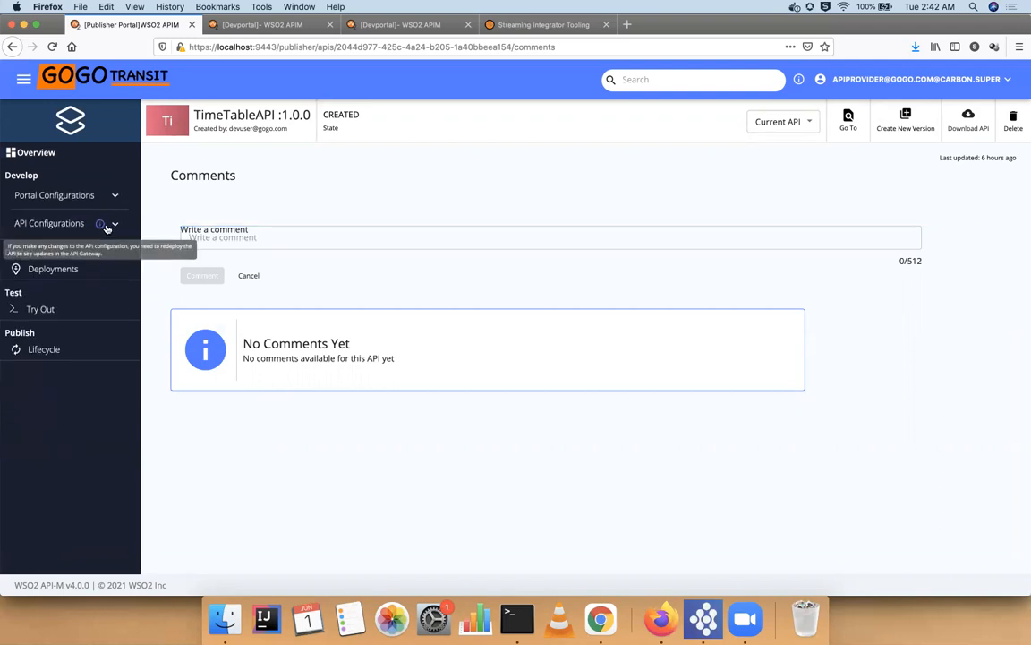
Examine TimeTableAPI's runtime configurations, including the transport level security options
{"action": "left_click", "coordinate": [106, 227]}
{"action": "left_click", "coordinate": [51, 250]}
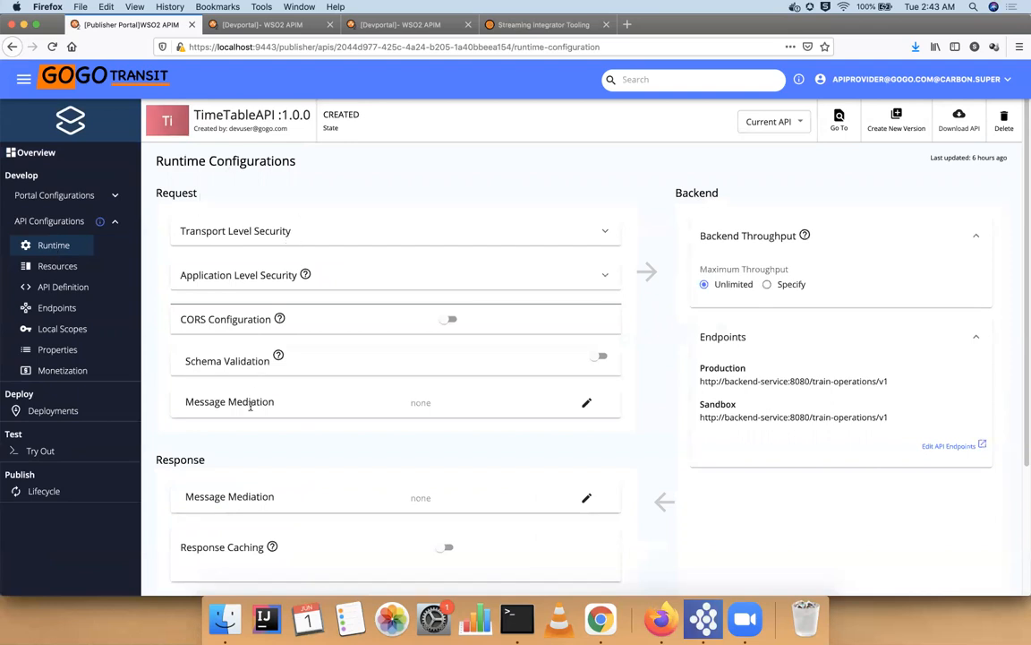
{"action": "scroll", "coordinate": [241, 461], "scroll_direction": "down", "scroll_amount": 4}
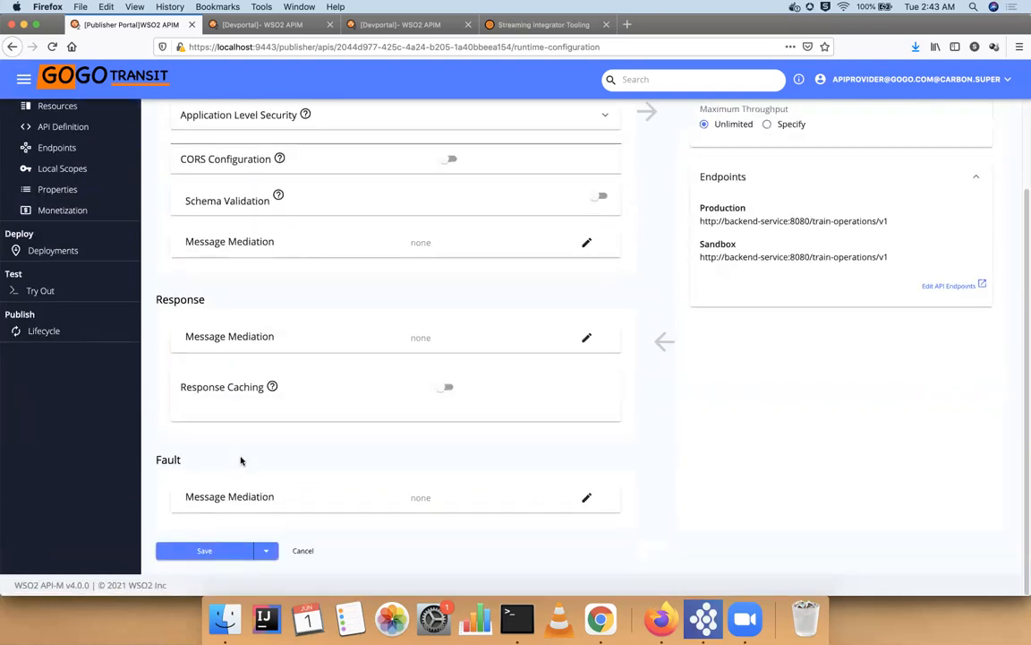
{"action": "scroll", "coordinate": [241, 460], "scroll_direction": "up", "scroll_amount": 4}
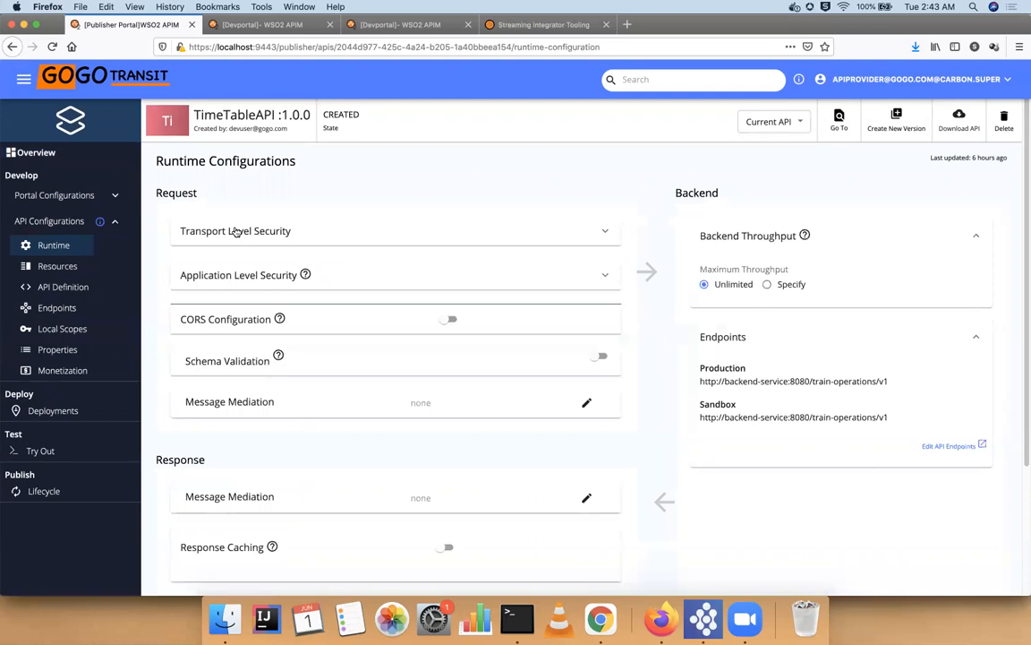
{"action": "left_click", "coordinate": [236, 231]}
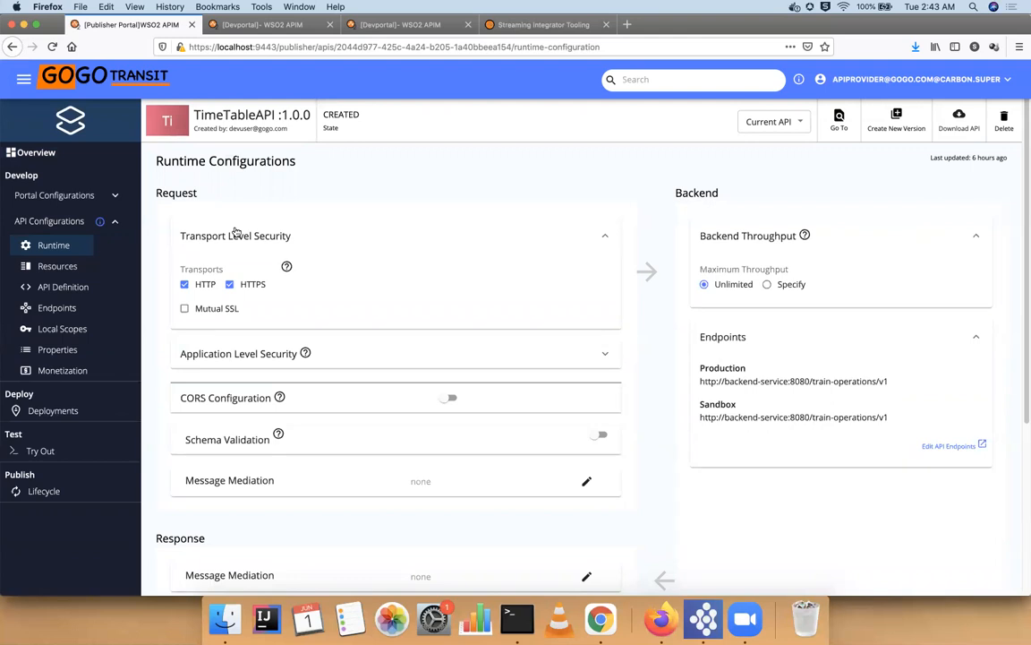
{"action": "left_click", "coordinate": [235, 231]}
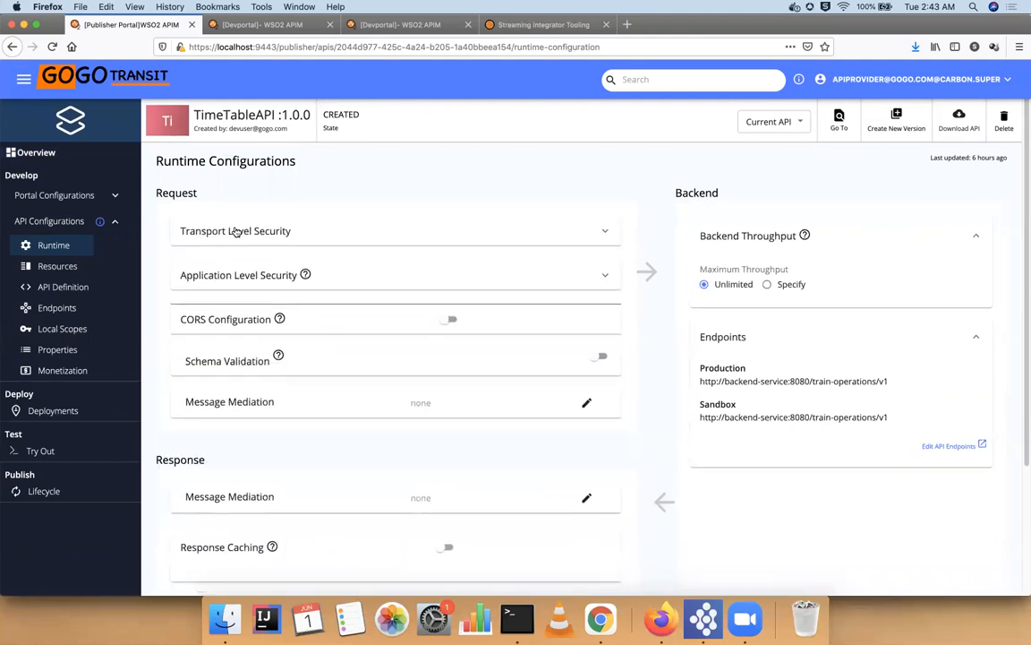
In the application level security settings, keep only OAuth2 and allow only the selected Resident Key Manager
{"action": "left_click", "coordinate": [232, 282]}
{"action": "left_click", "coordinate": [239, 315]}
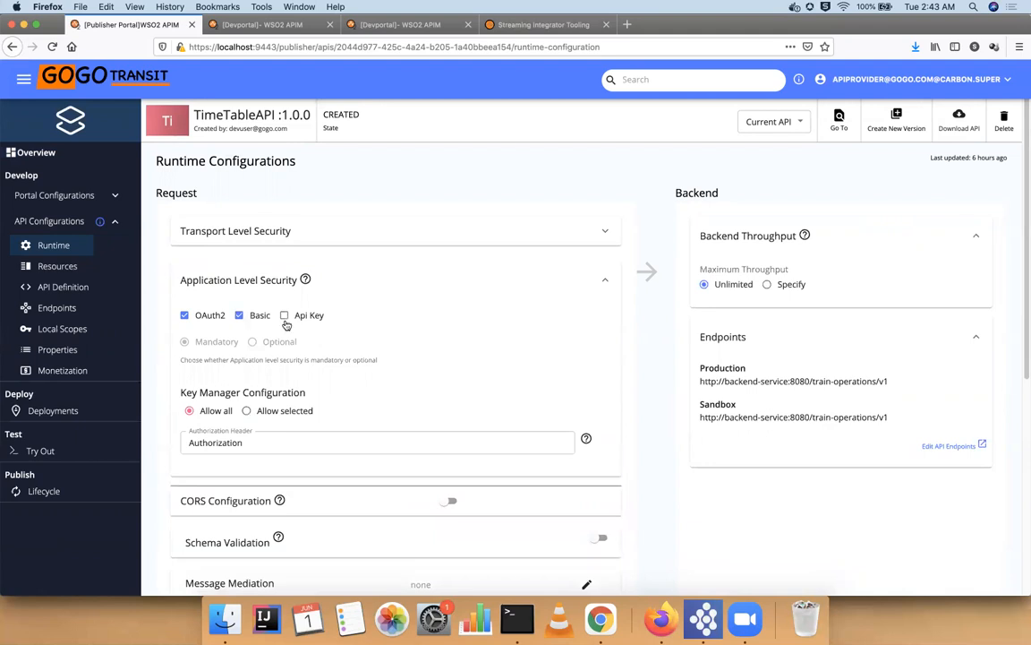
{"action": "left_click", "coordinate": [239, 315]}
{"action": "left_click", "coordinate": [286, 316]}
{"action": "left_click", "coordinate": [246, 411]}
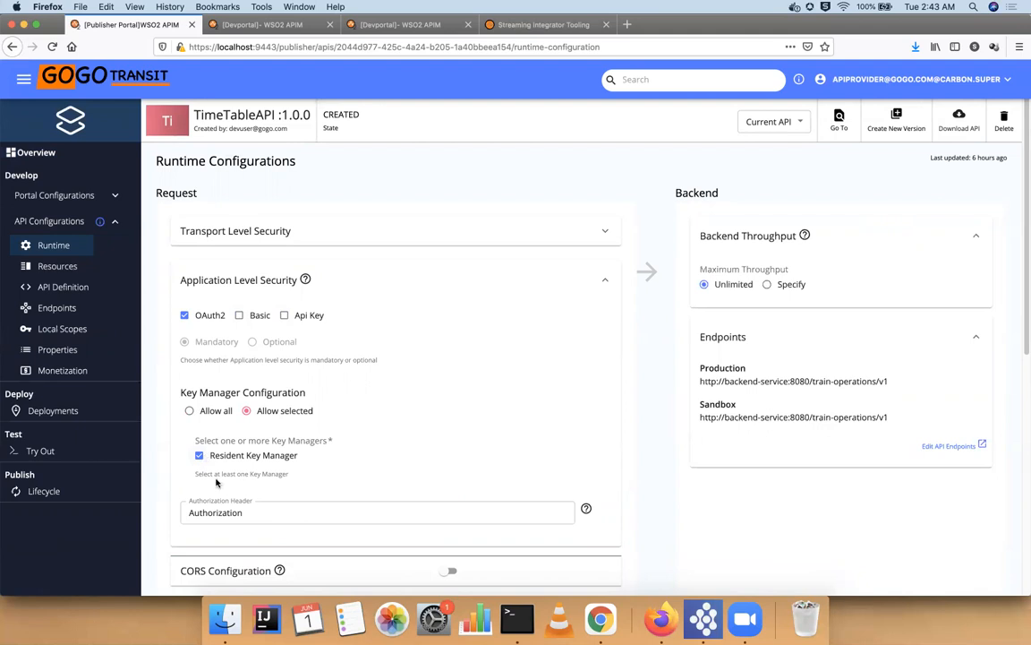
Try enabling the CORS configuration and schema validation for TimeTableAPI
{"action": "scroll", "coordinate": [438, 403], "scroll_direction": "down", "scroll_amount": 5}
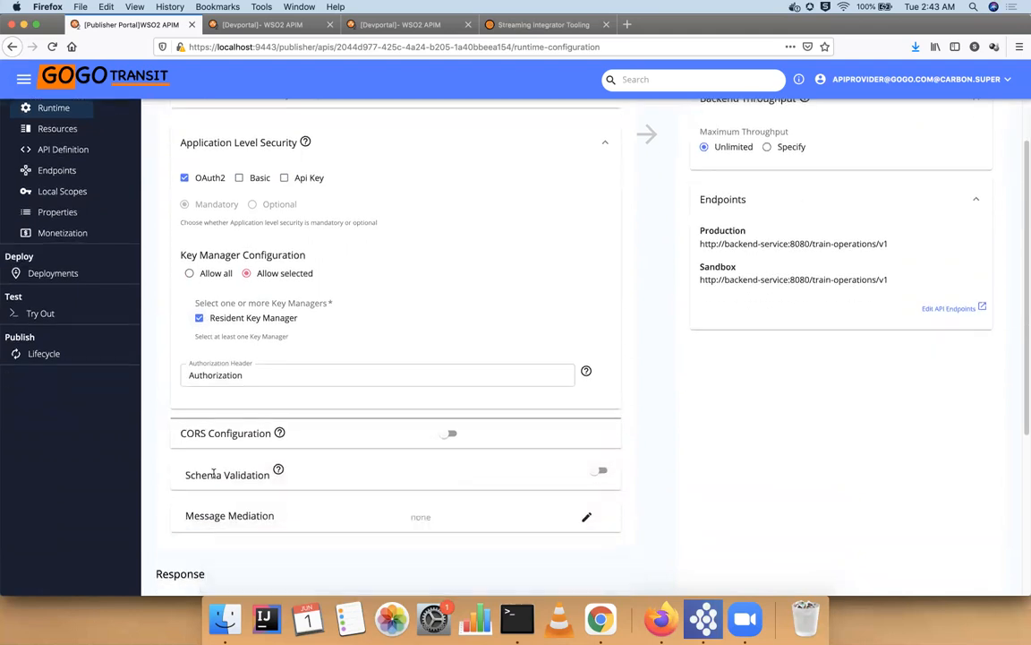
{"action": "left_click", "coordinate": [448, 347]}
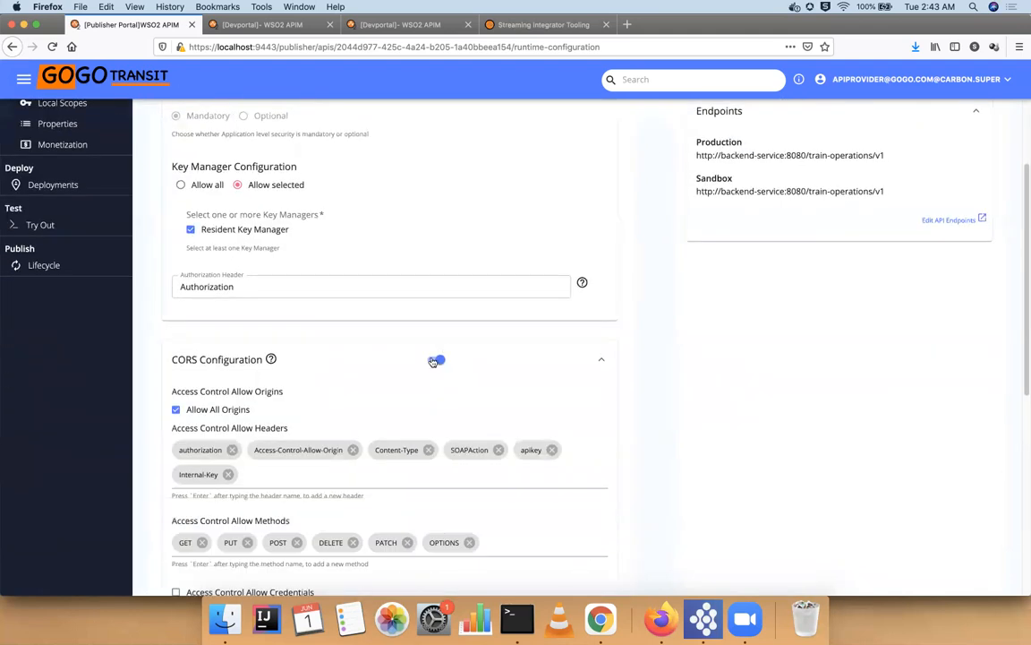
{"action": "left_click", "coordinate": [434, 360]}
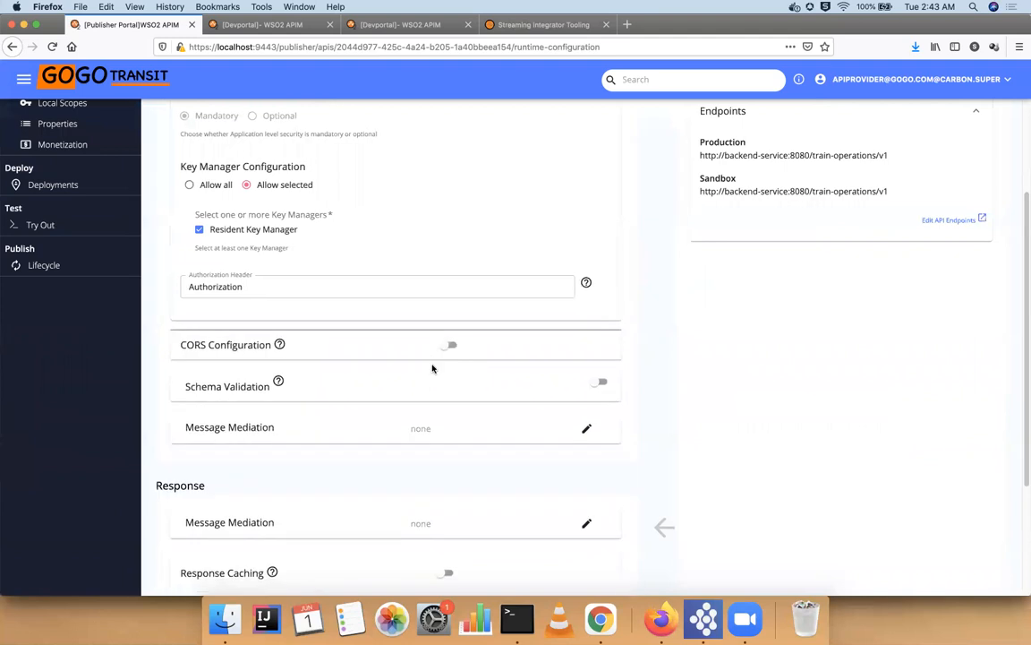
{"action": "left_click", "coordinate": [603, 383]}
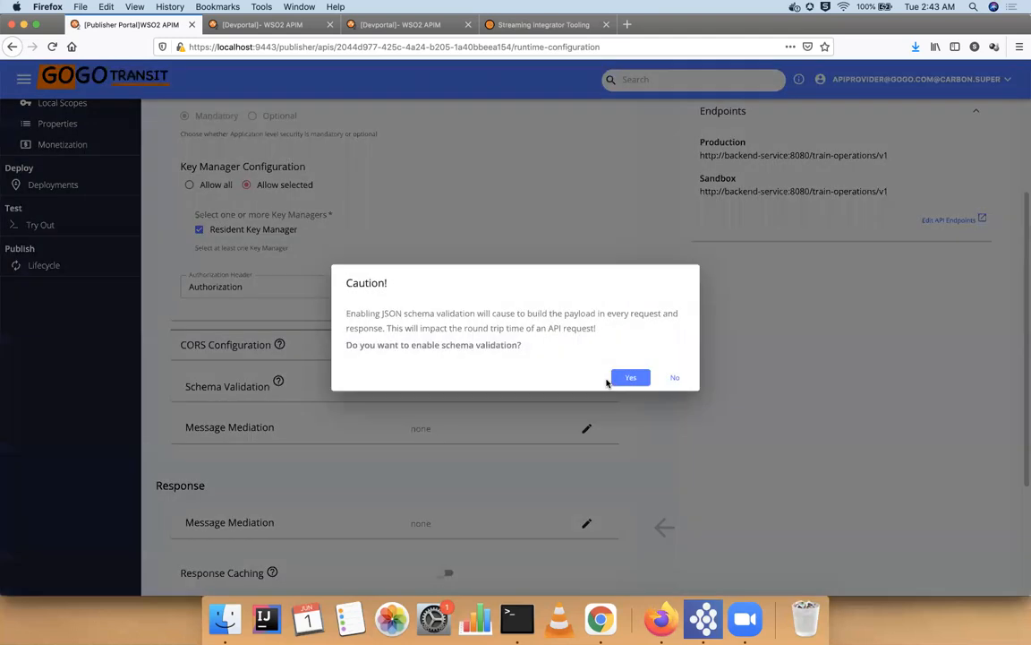
{"action": "left_click", "coordinate": [674, 381]}
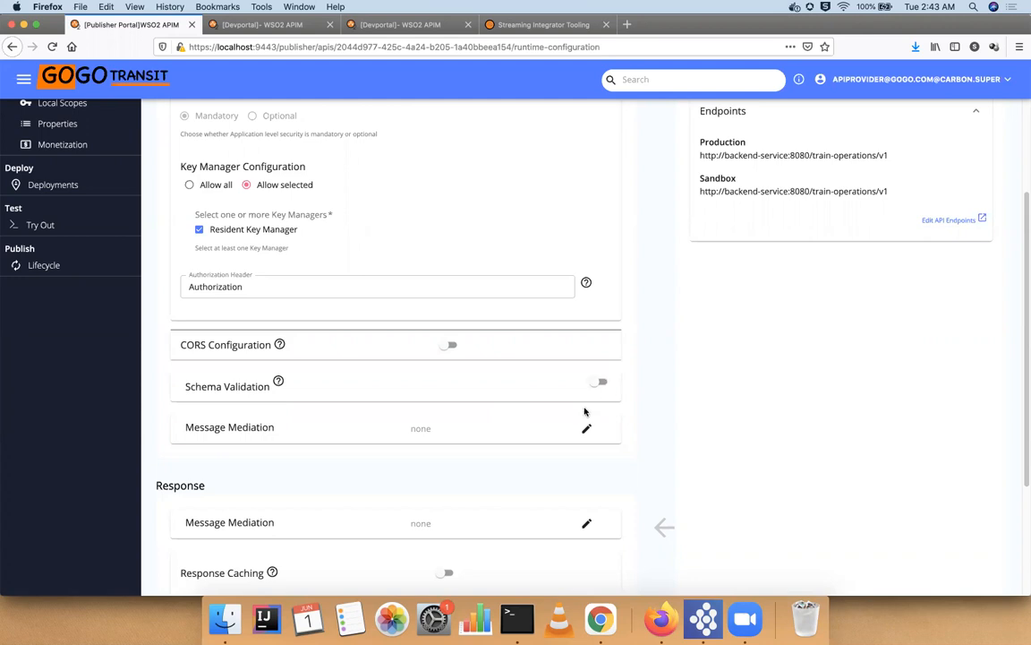
Examine the request mediation policies, reading the common json_validator policy's XML in Firefox and checking the custom policy upload option
{"action": "scroll", "coordinate": [584, 412], "scroll_direction": "down", "scroll_amount": 3}
{"action": "left_click", "coordinate": [585, 240]}
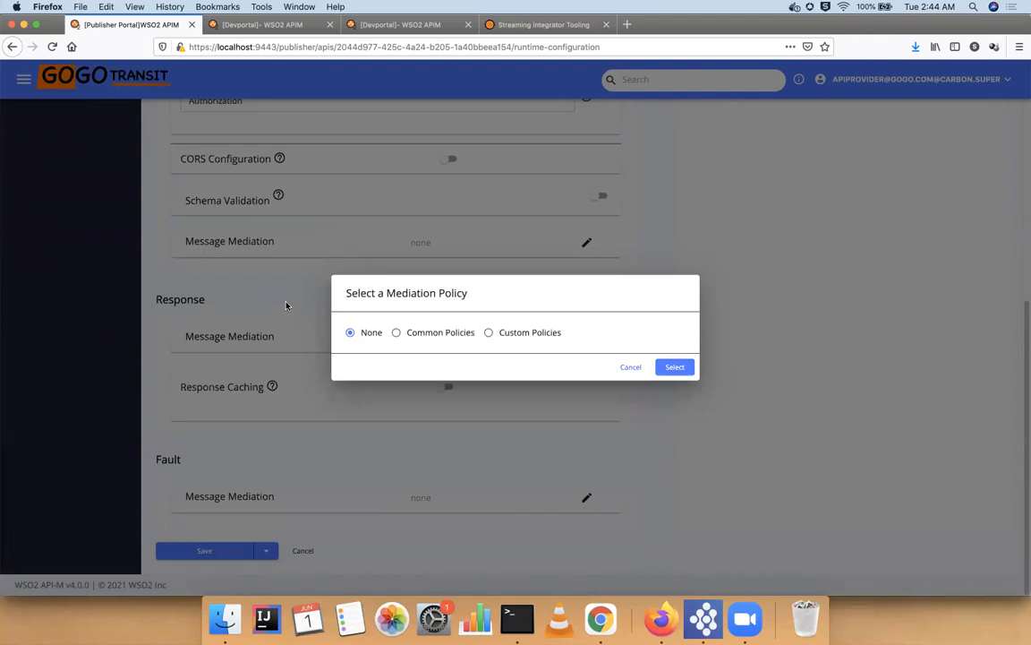
{"action": "left_click", "coordinate": [407, 336]}
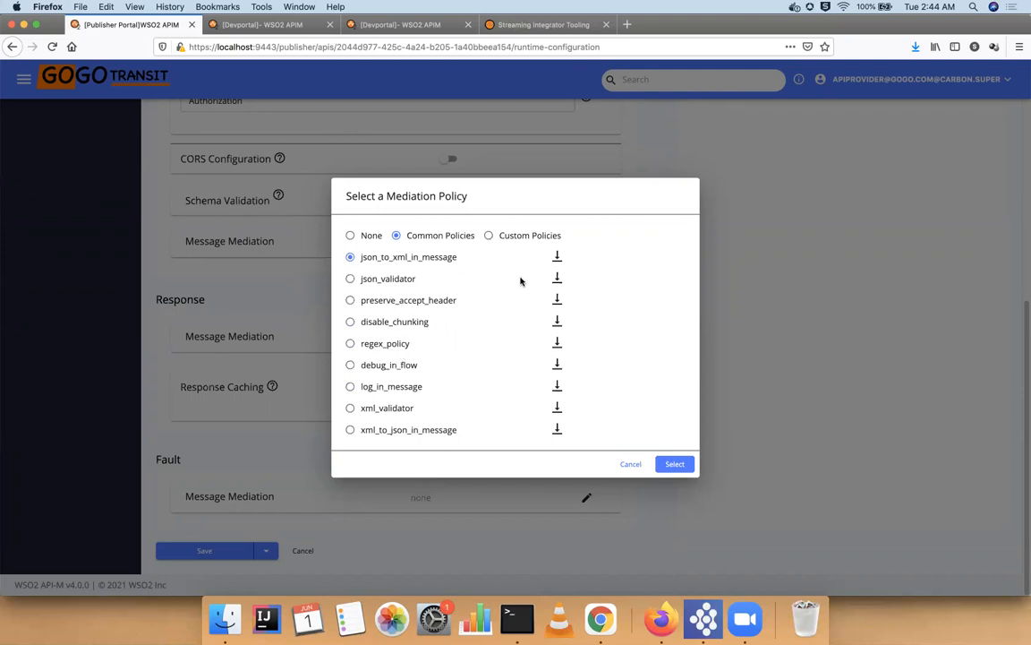
{"action": "left_click", "coordinate": [557, 280]}
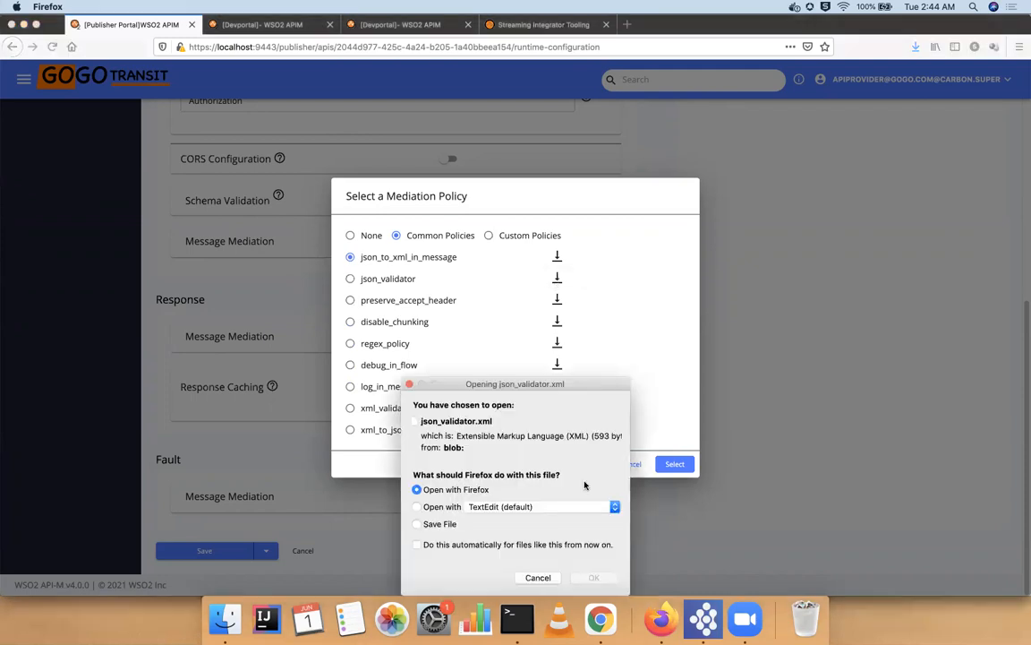
{"action": "left_click", "coordinate": [591, 577]}
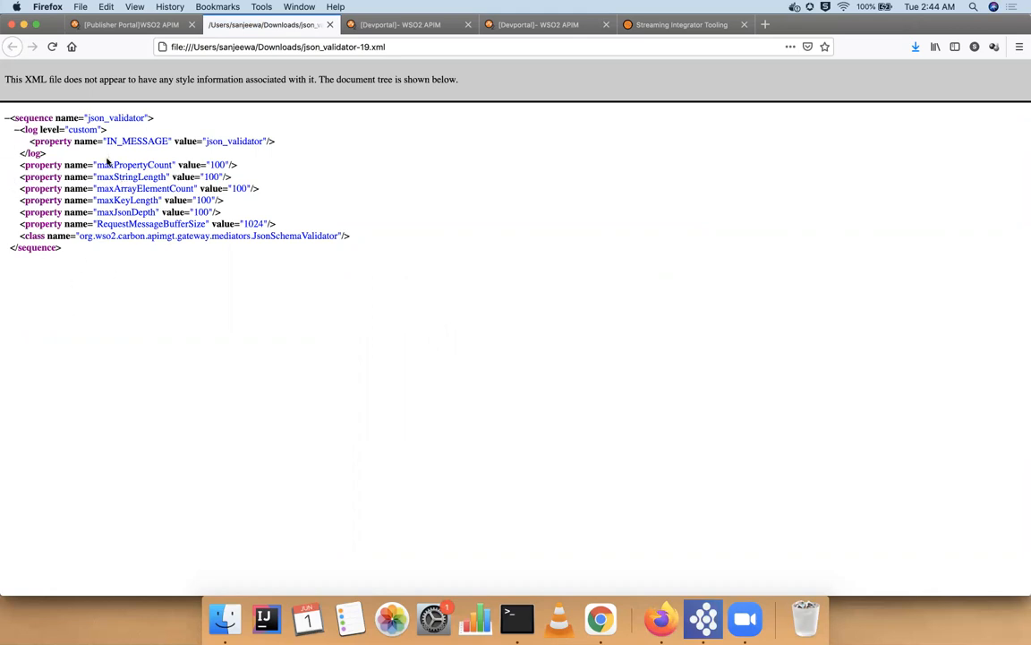
{"action": "left_click", "coordinate": [331, 24]}
{"action": "left_click", "coordinate": [383, 284]}
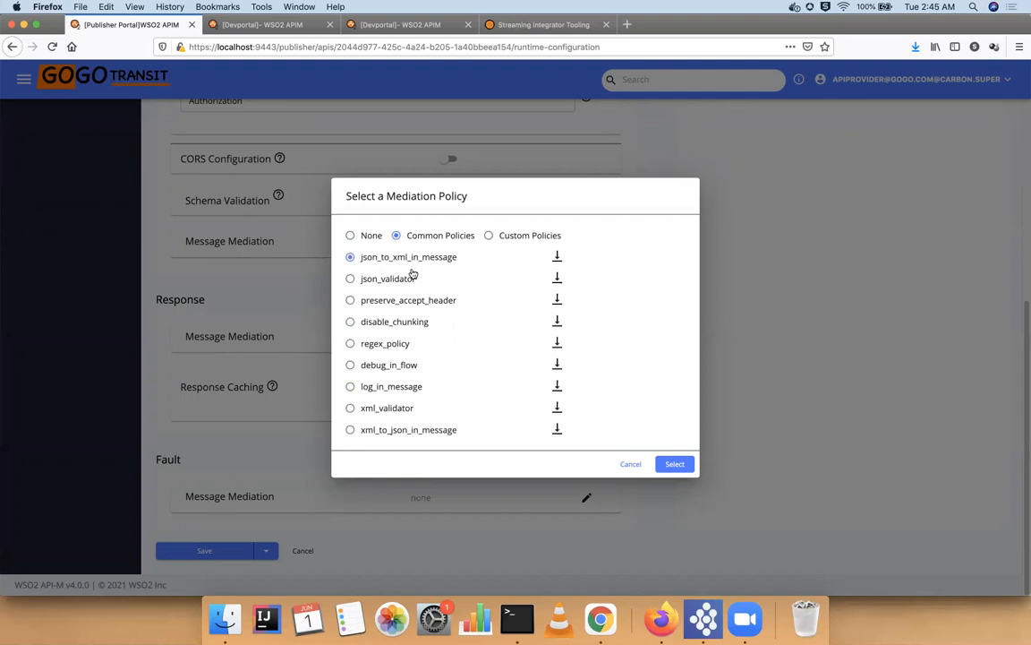
{"action": "left_click", "coordinate": [505, 236]}
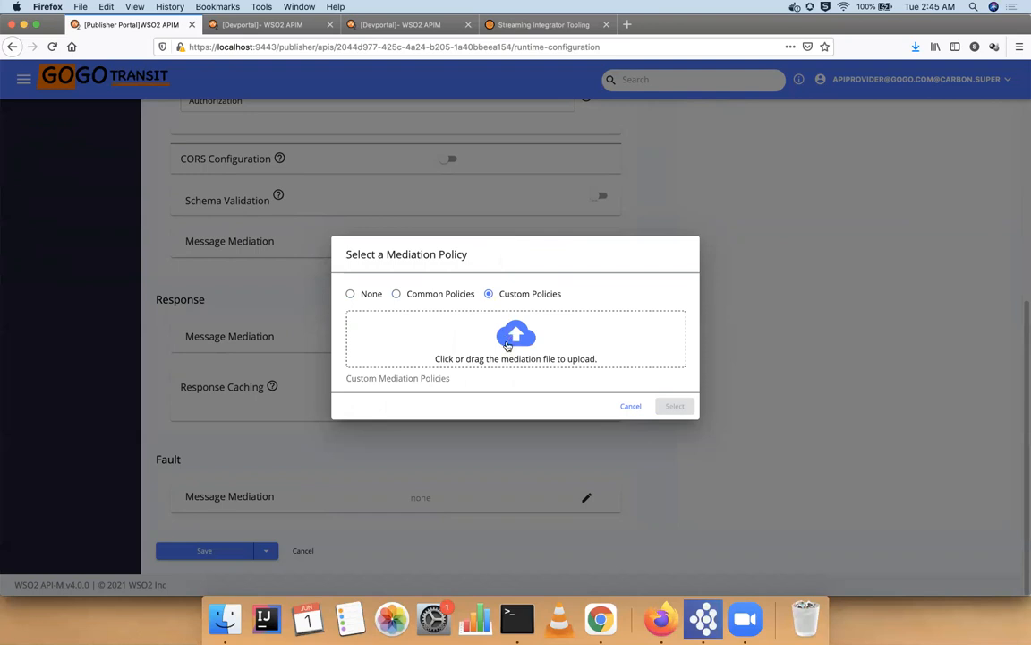
{"action": "left_click", "coordinate": [629, 406]}
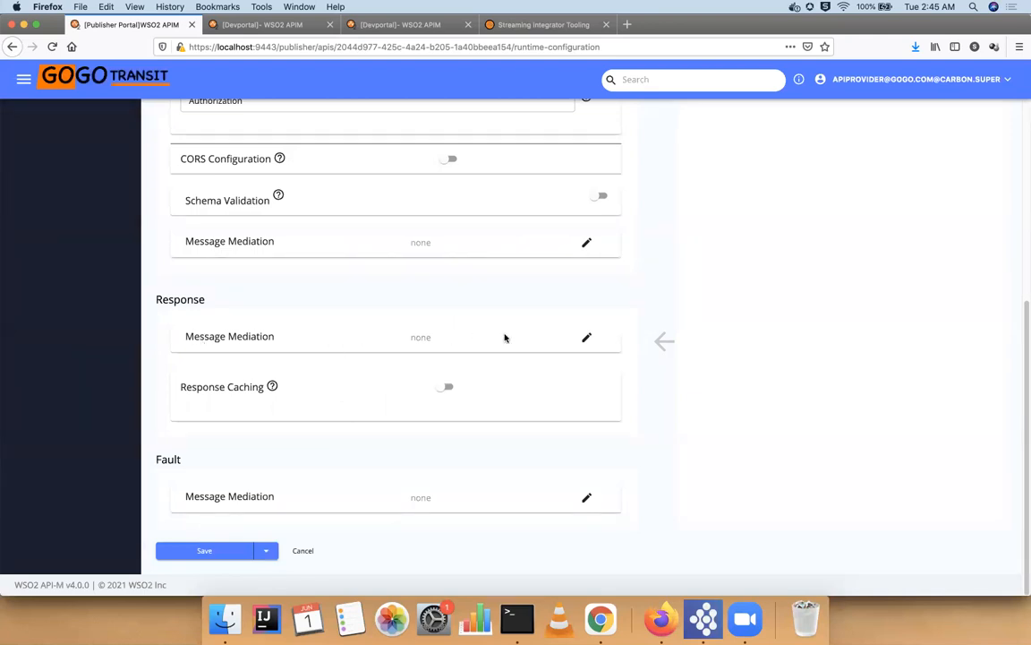
Look through the common mediation policies for the response flow and close the selection without choosing one
{"action": "left_click", "coordinate": [588, 337]}
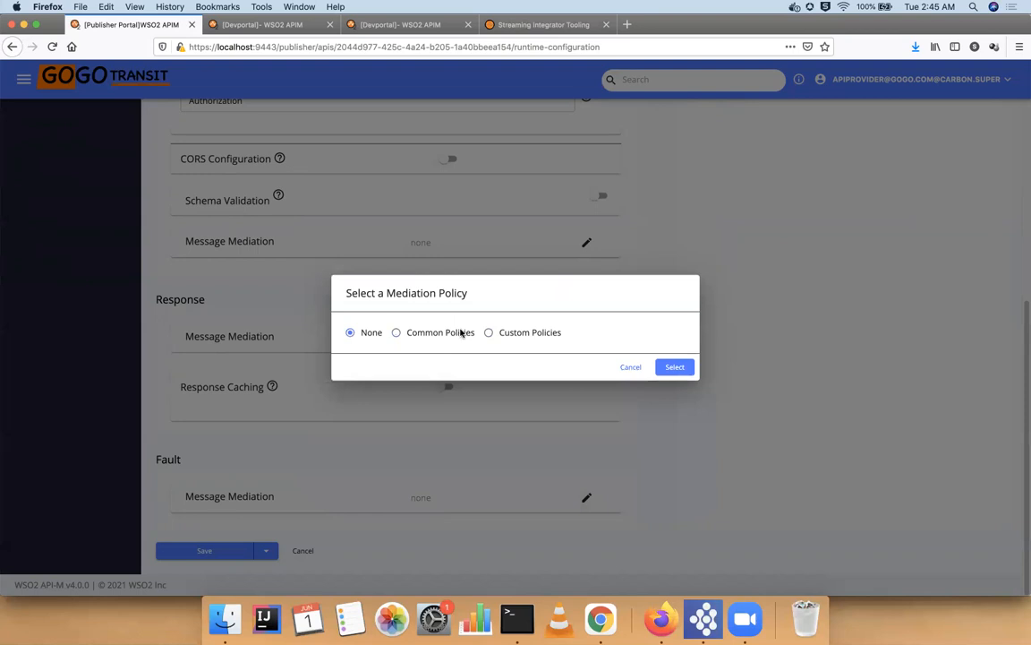
{"action": "left_click", "coordinate": [460, 334]}
{"action": "left_click", "coordinate": [633, 433]}
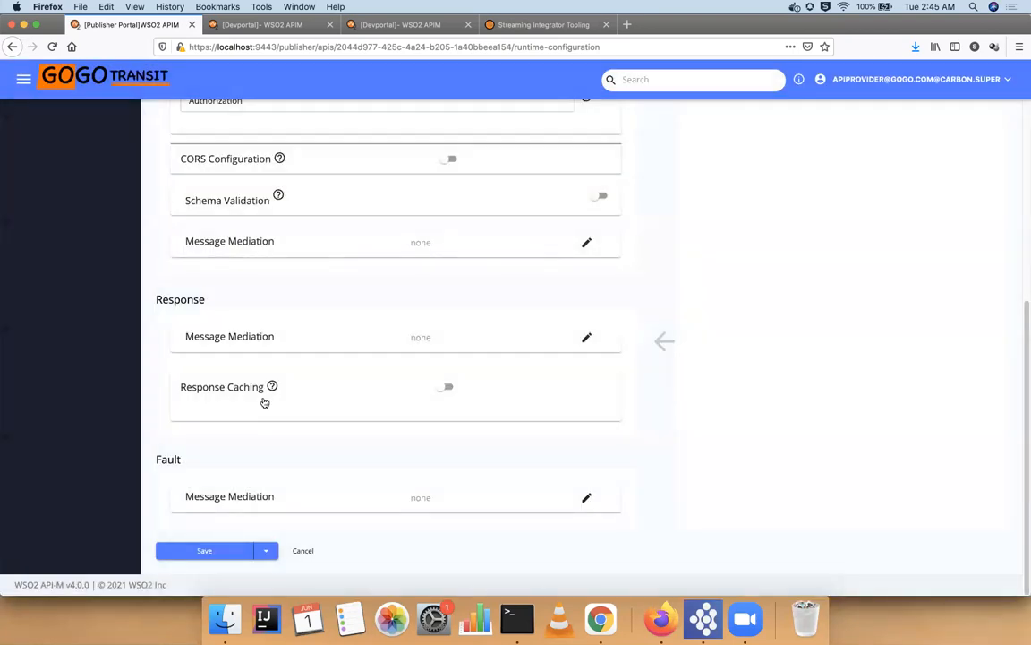
Enable response caching for TimeTableAPI and open its cache timeout for editing
{"action": "left_click", "coordinate": [452, 388]}
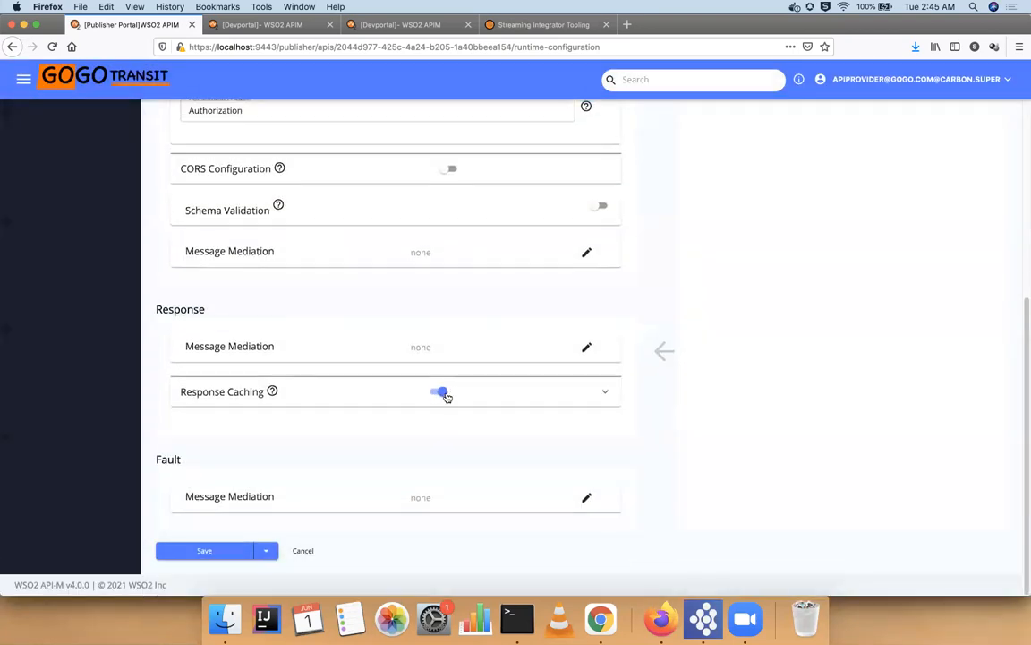
{"action": "left_click", "coordinate": [605, 392]}
{"action": "left_click", "coordinate": [201, 442]}
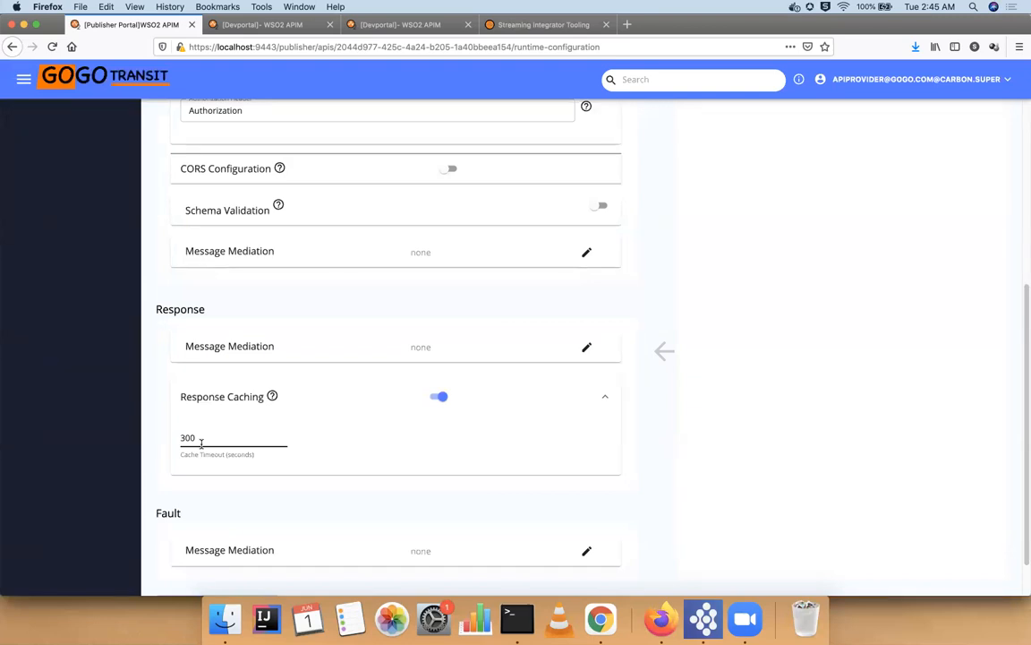
Look through the common mediation policies for TimeTableAPI's fault flow and close the selection without choosing one
{"action": "scroll", "coordinate": [225, 416], "scroll_direction": "down", "scroll_amount": 2}
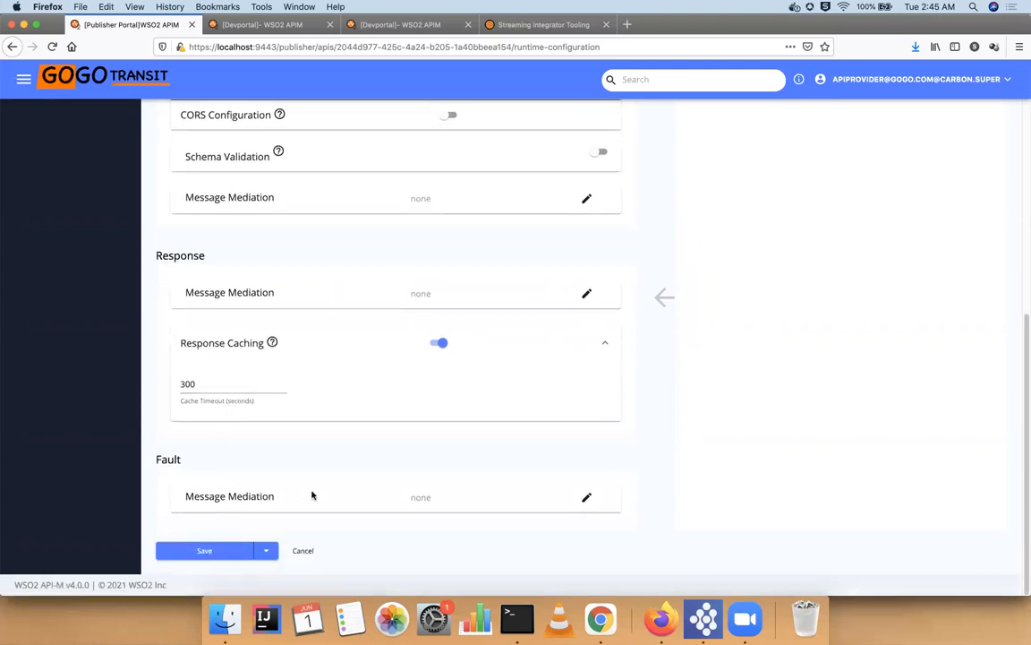
{"action": "left_click", "coordinate": [588, 496]}
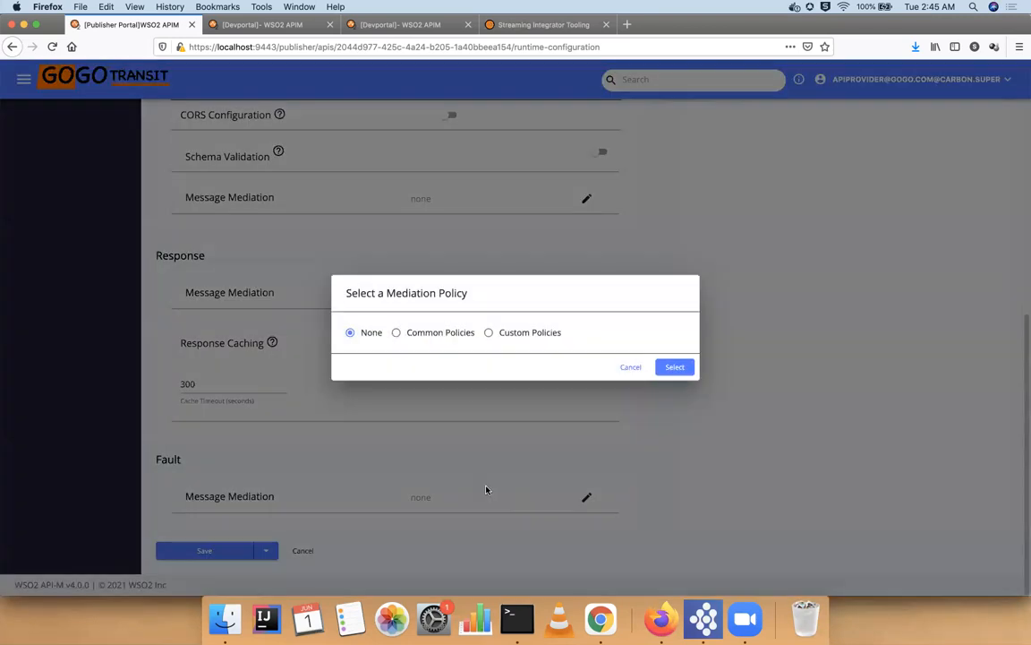
{"action": "left_click", "coordinate": [439, 332]}
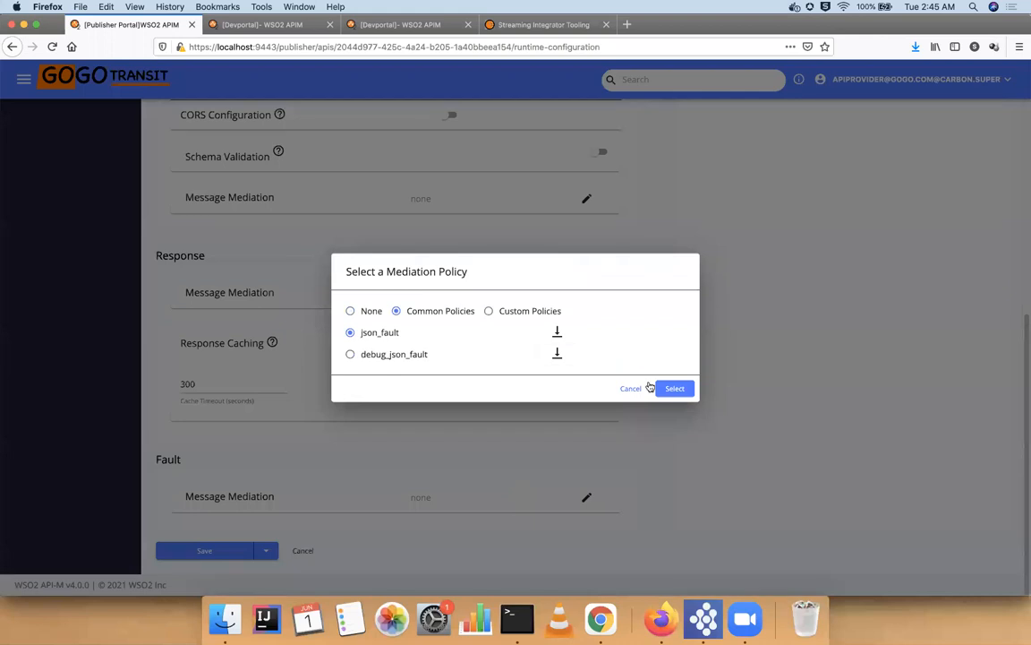
{"action": "left_click", "coordinate": [629, 389]}
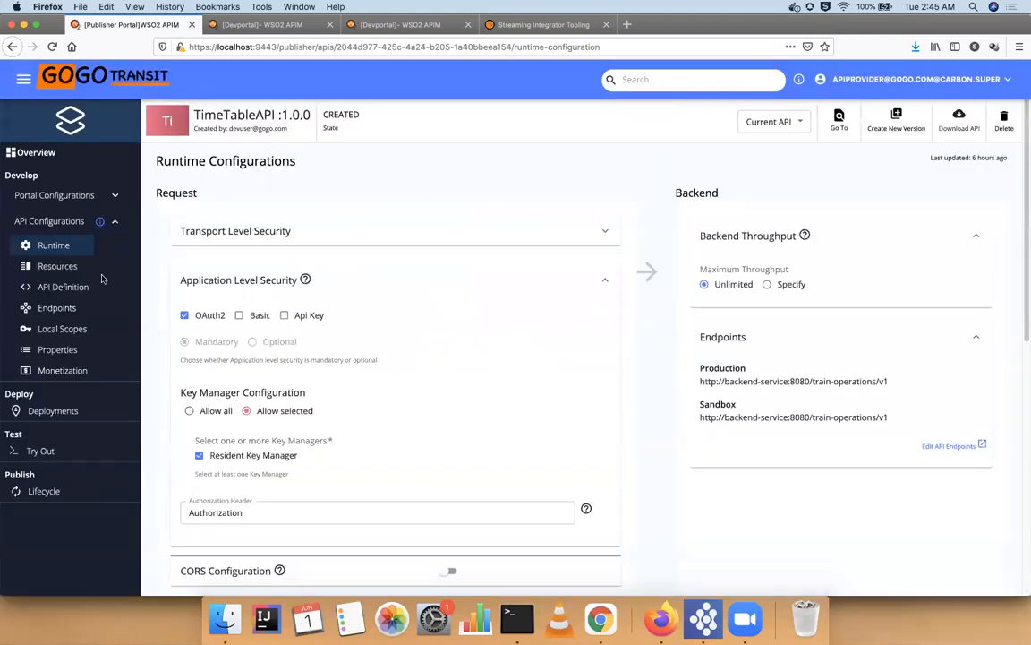
Examine the GET /schedules operation settings in TimeTableAPI's resources and read through its API definition
{"action": "left_click", "coordinate": [59, 266]}
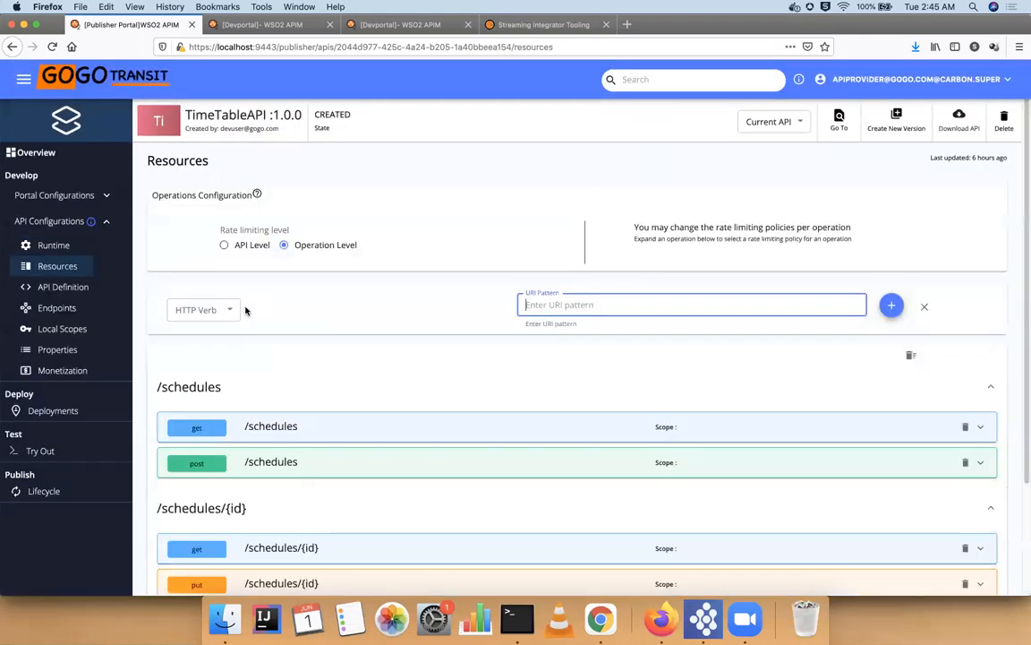
{"action": "left_click", "coordinate": [383, 433]}
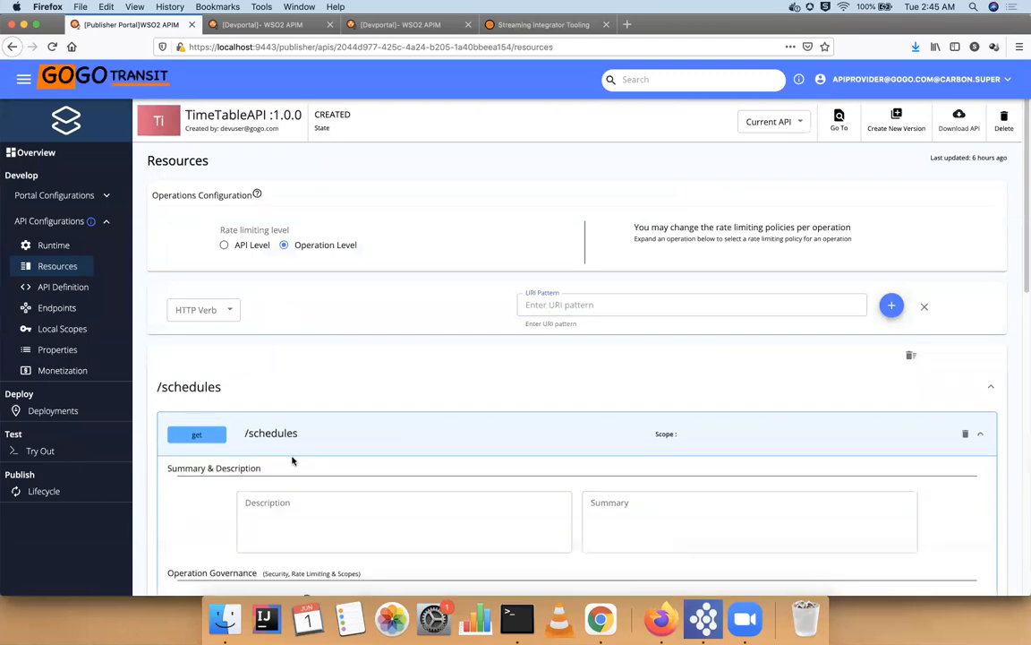
{"action": "scroll", "coordinate": [292, 458], "scroll_direction": "down", "scroll_amount": 5}
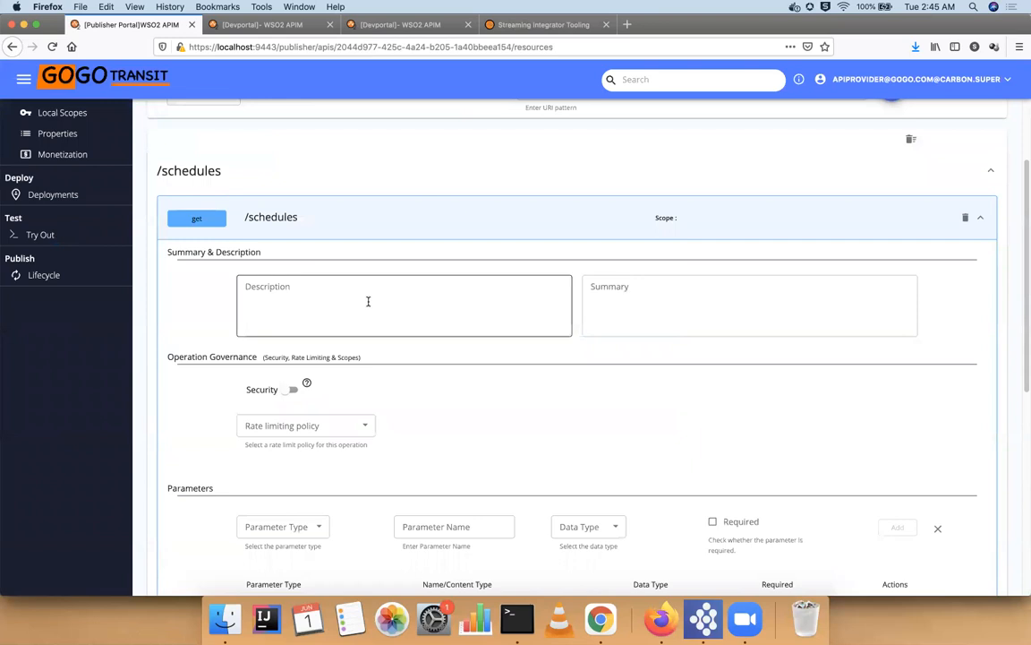
{"action": "scroll", "coordinate": [368, 299], "scroll_direction": "up", "scroll_amount": 5}
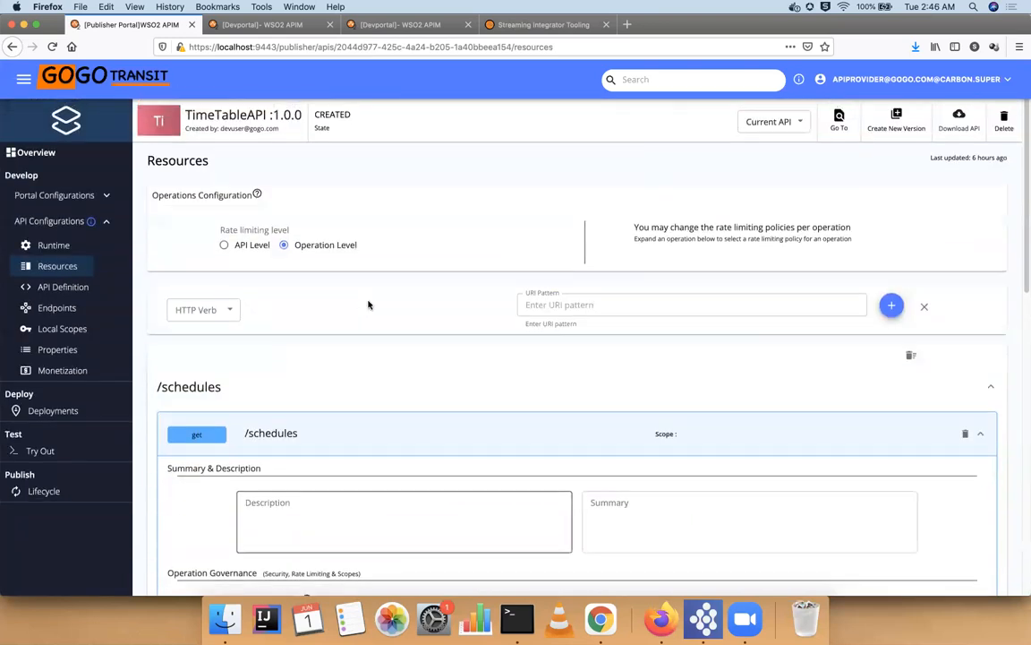
{"action": "left_click", "coordinate": [79, 287]}
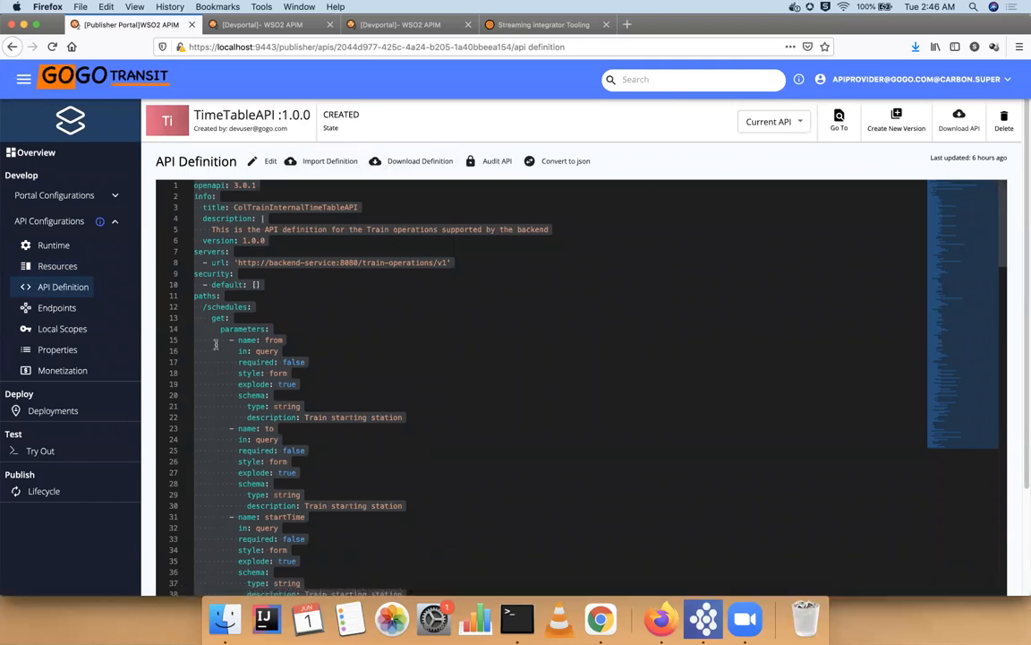
Examine TimeTableAPI's endpoints, including the production endpoint's advanced configurations and the general certificate settings
{"action": "left_click", "coordinate": [58, 310]}
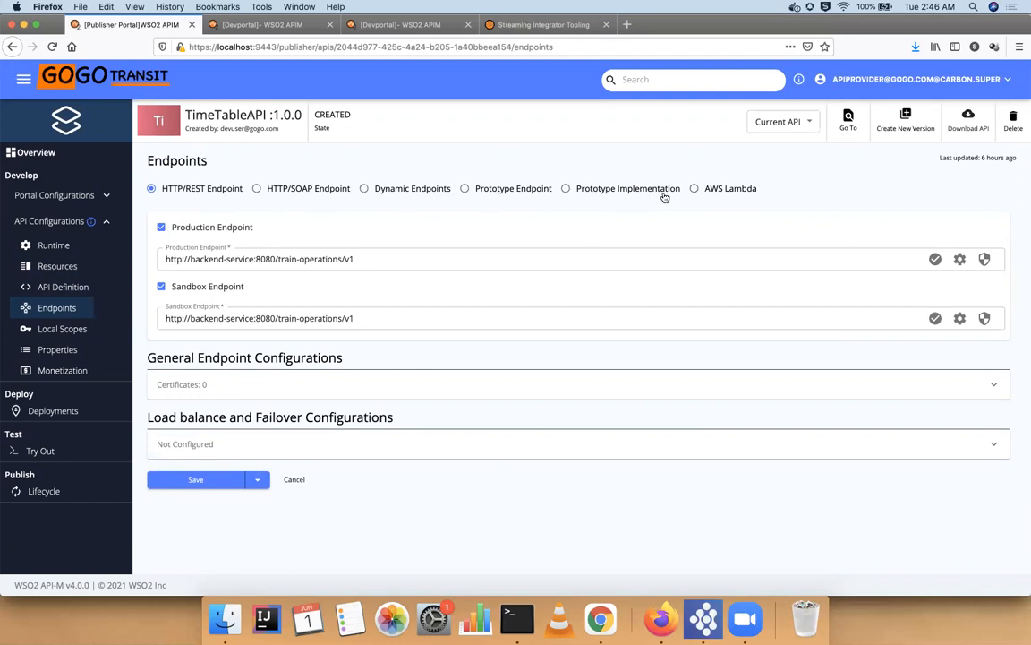
{"action": "left_click", "coordinate": [960, 260]}
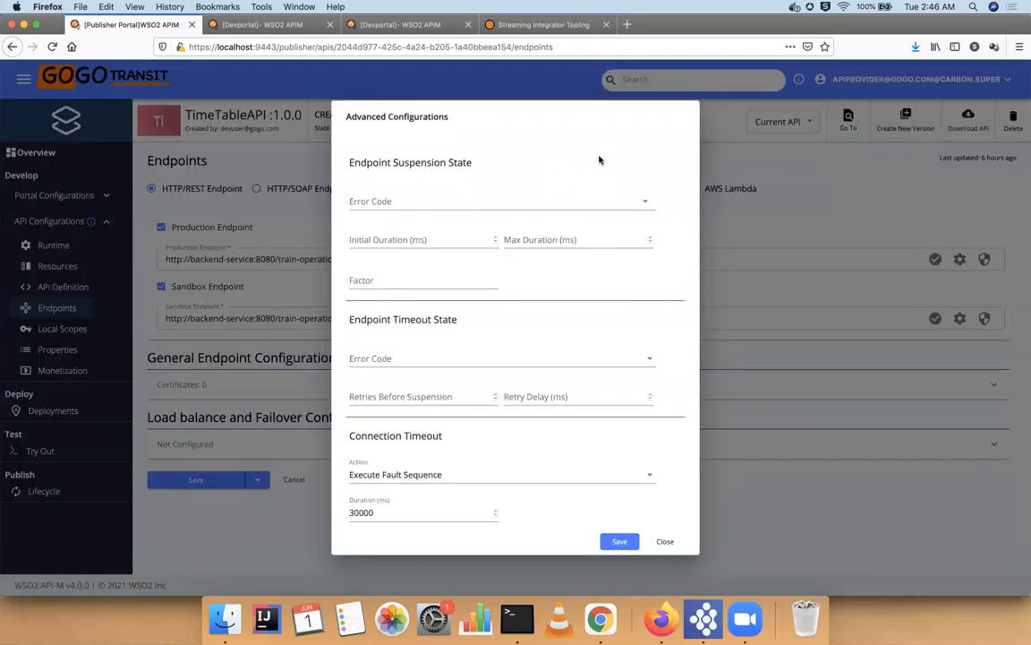
{"action": "left_click", "coordinate": [667, 541]}
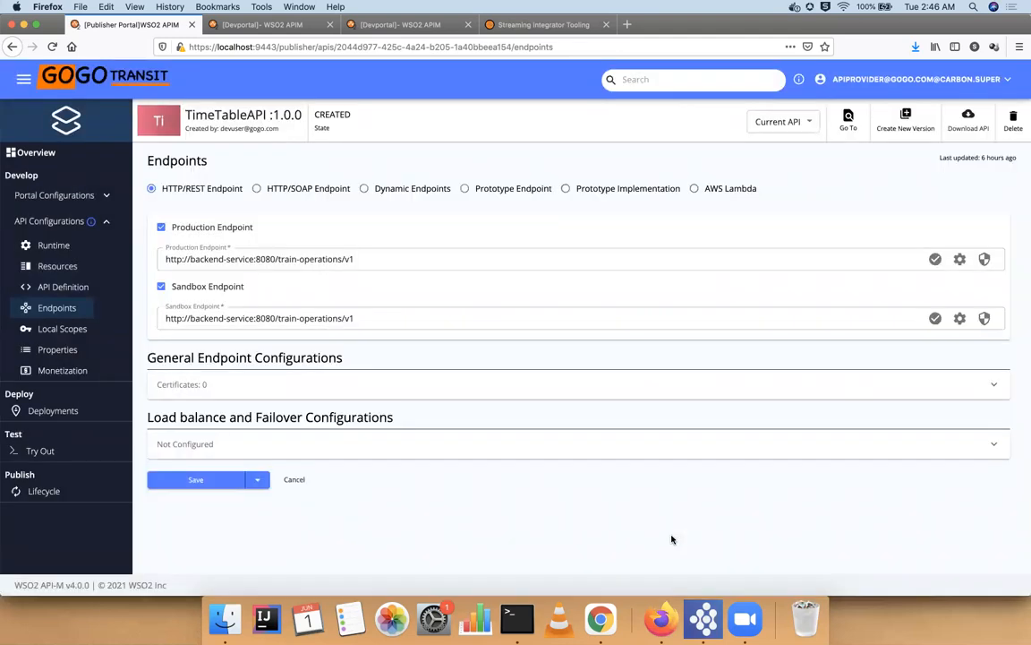
{"action": "left_click", "coordinate": [286, 389]}
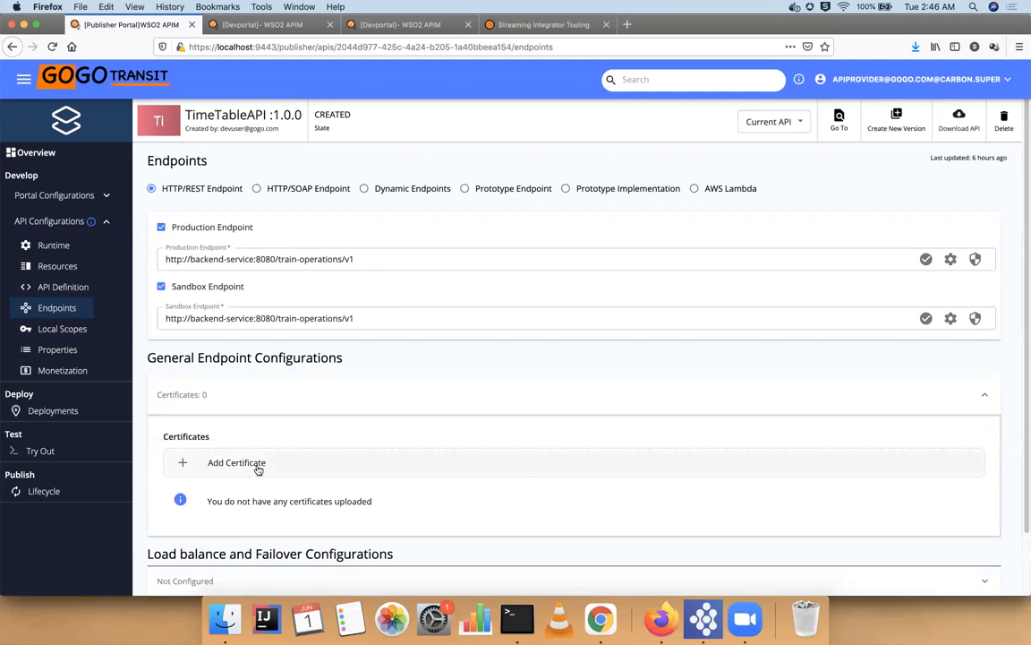
{"action": "scroll", "coordinate": [257, 467], "scroll_direction": "down", "scroll_amount": 2}
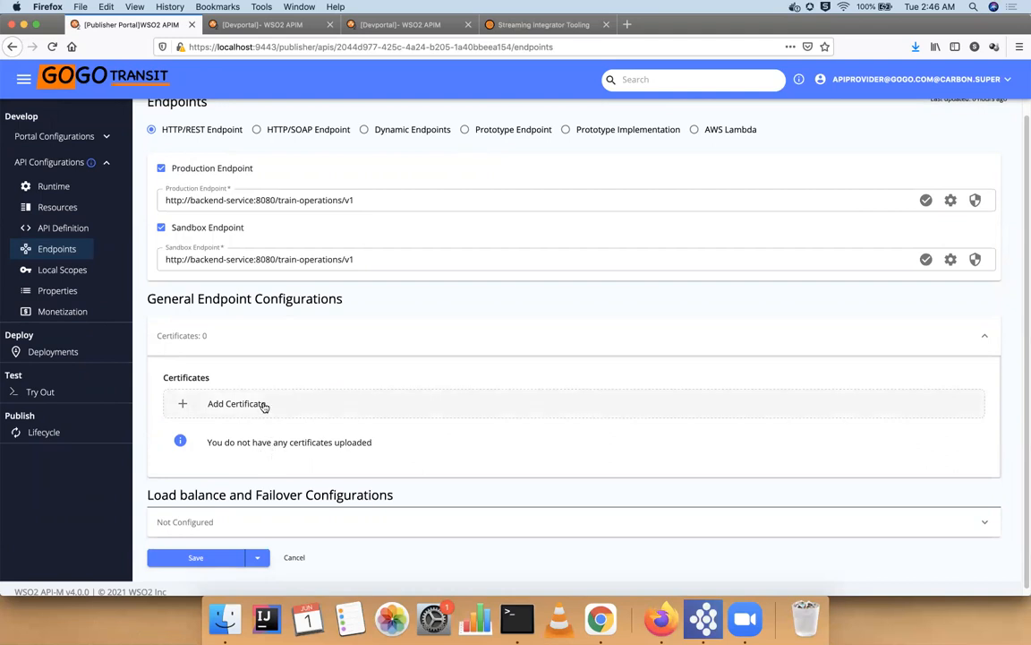
Check which fields are required to create a local scope for TimeTableAPI and leave the form without saving
{"action": "left_click", "coordinate": [64, 271]}
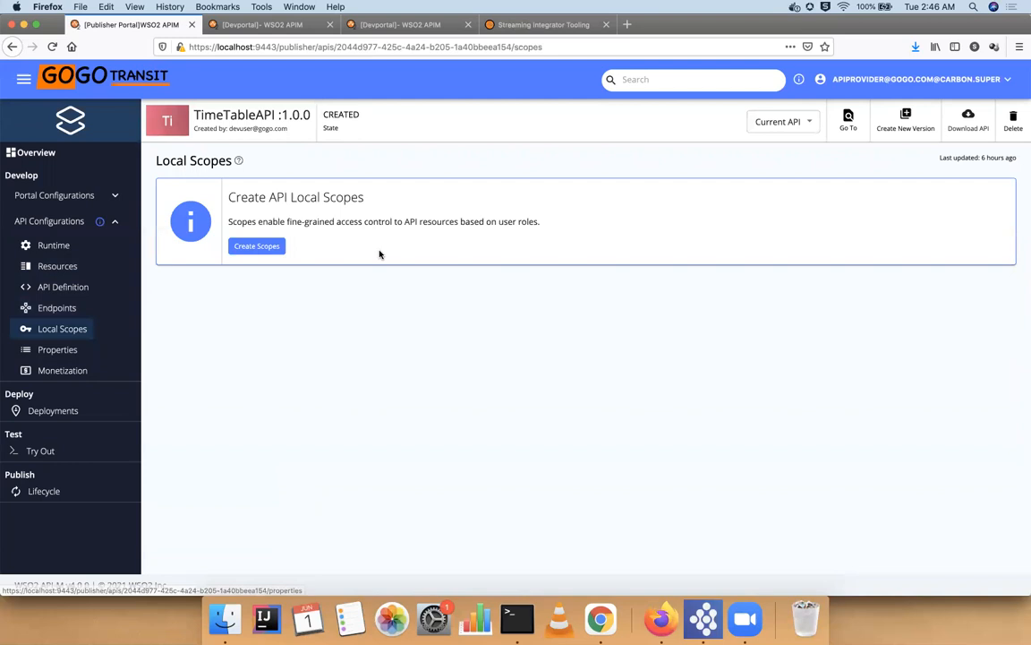
{"action": "left_click", "coordinate": [259, 248]}
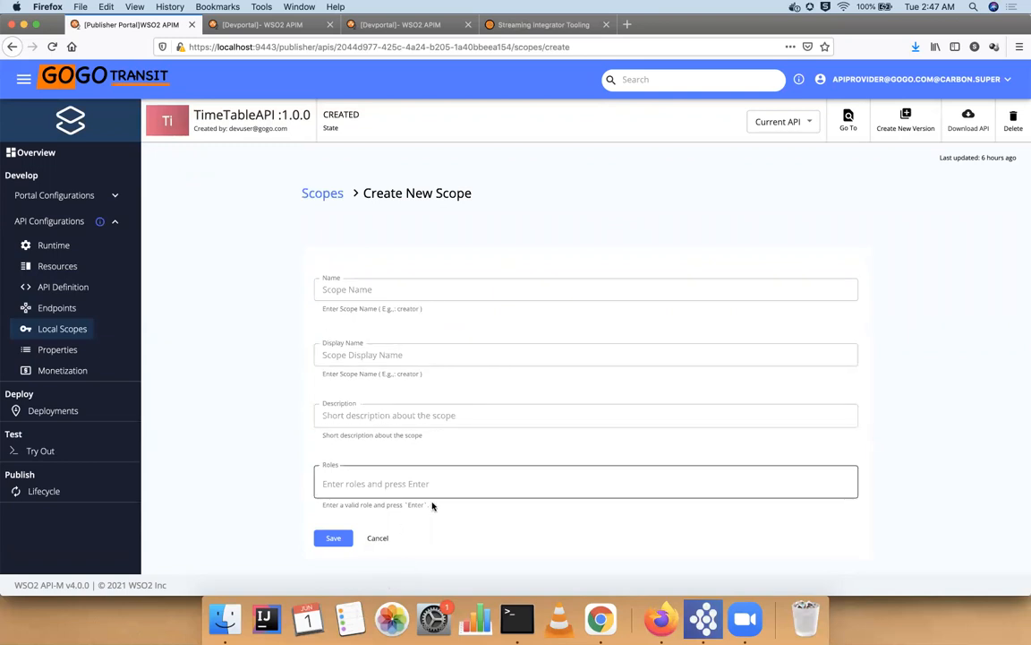
{"action": "left_click", "coordinate": [380, 539]}
Examine the custom property form and the monetization settings of TimeTableAPI, dismissing the commercial policies notice
{"action": "left_click", "coordinate": [65, 352]}
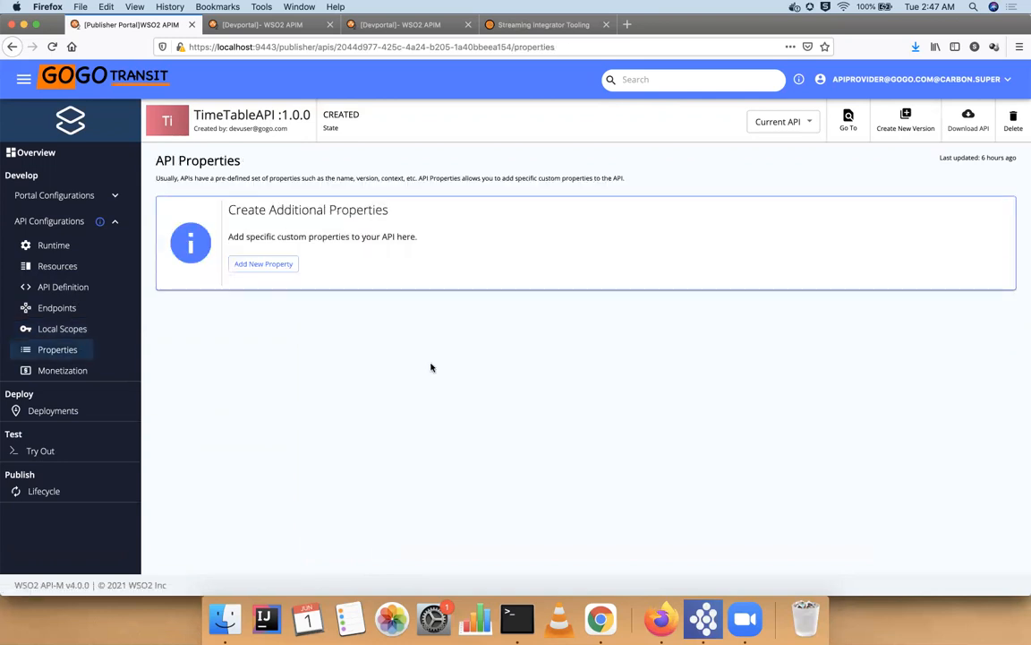
{"action": "left_click", "coordinate": [267, 264]}
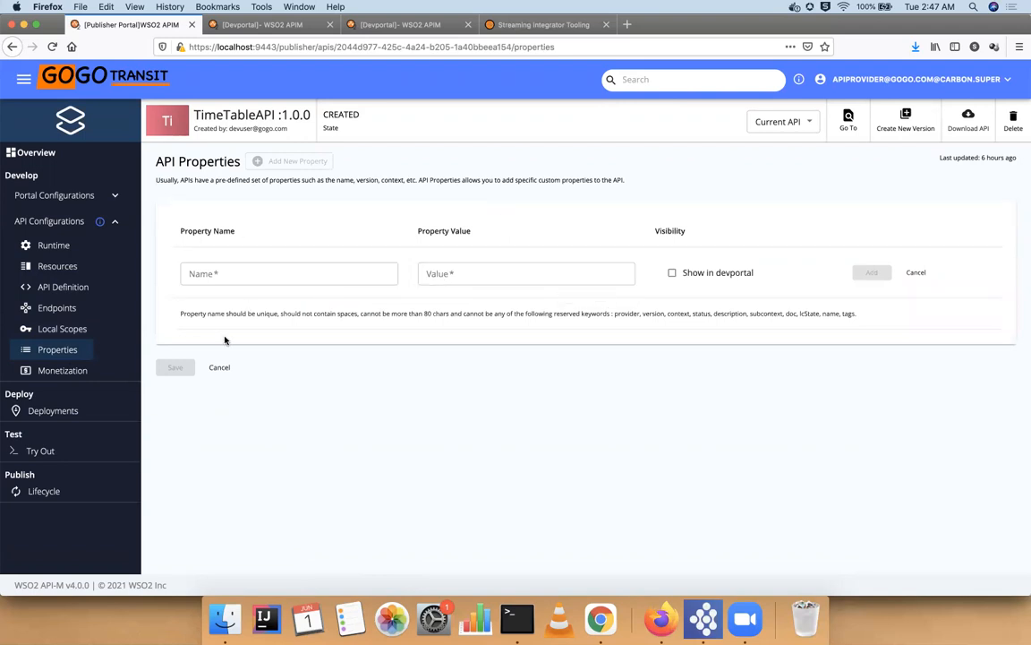
{"action": "left_click", "coordinate": [72, 372]}
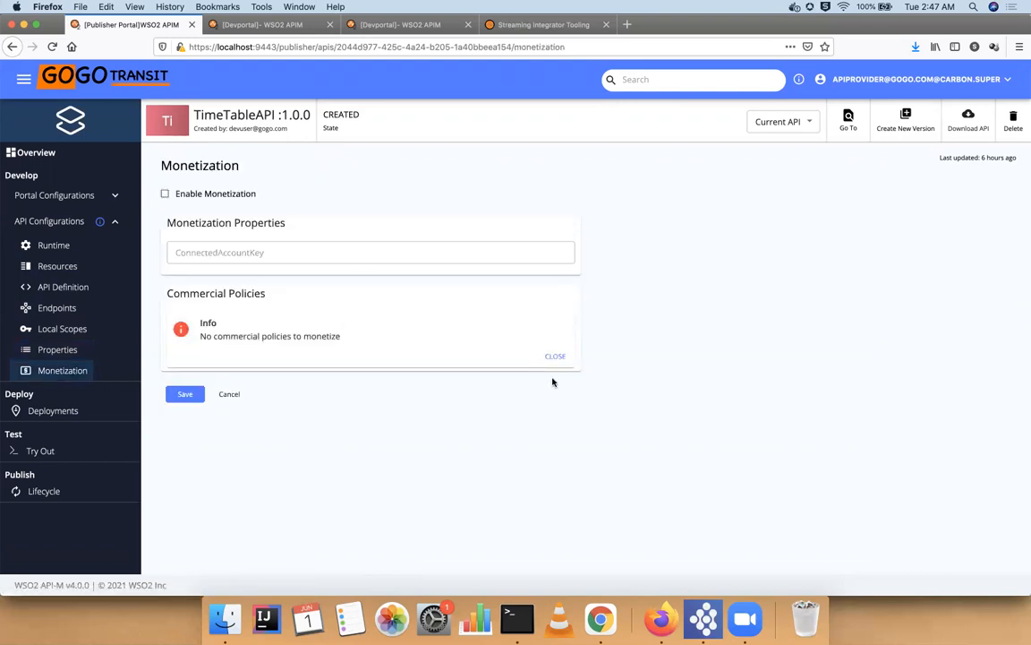
{"action": "left_click", "coordinate": [554, 357]}
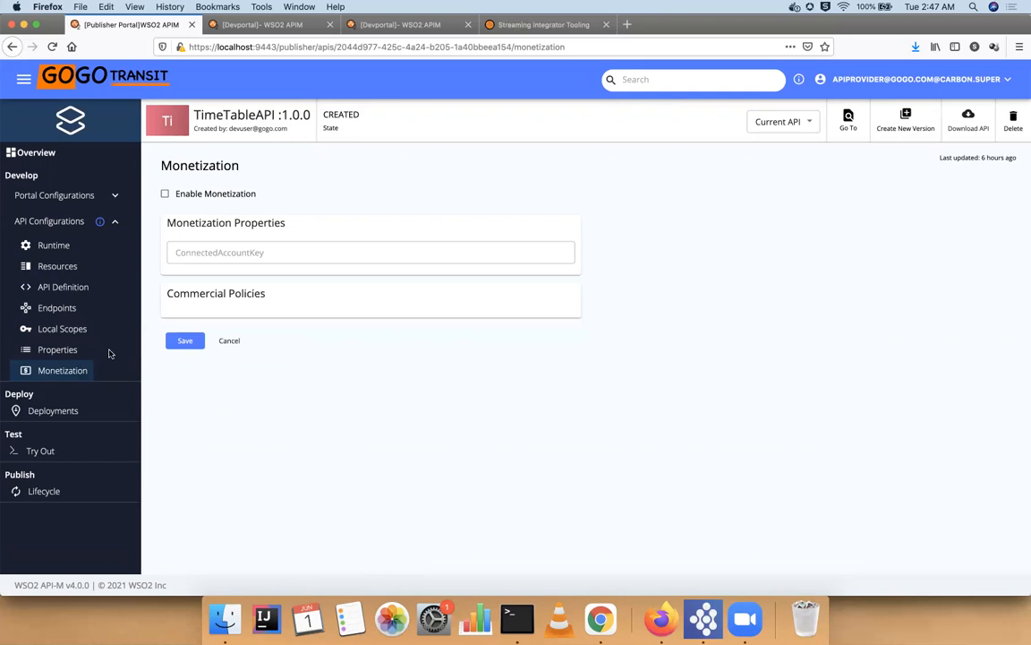
Deploy the first revision of TimeTableAPI to the Default gateway with localhost as its VHost
{"action": "left_click", "coordinate": [68, 411]}
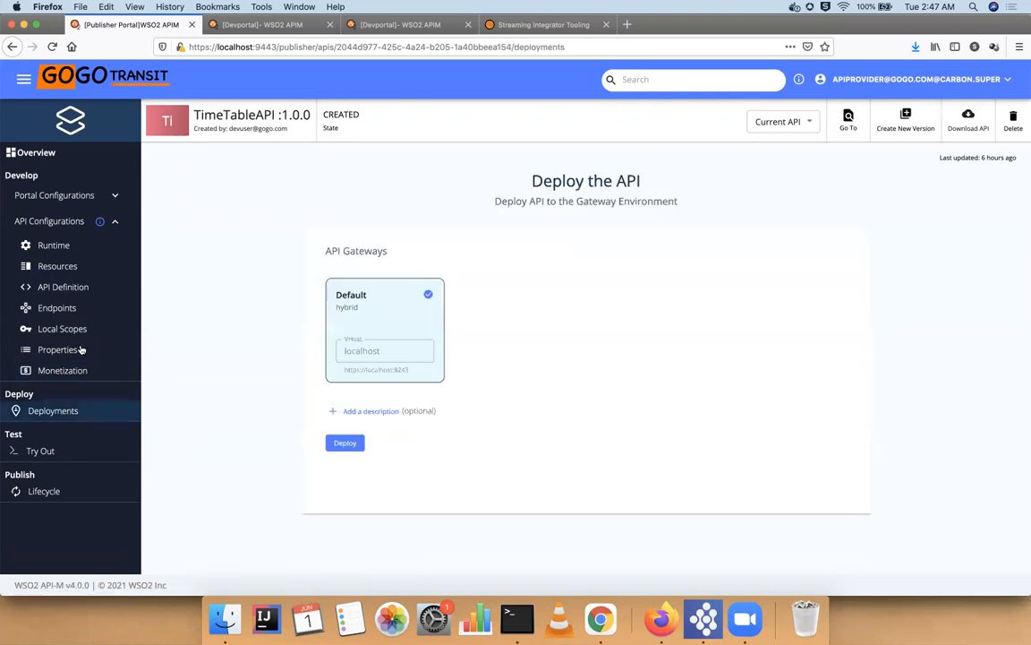
{"action": "left_click", "coordinate": [70, 218]}
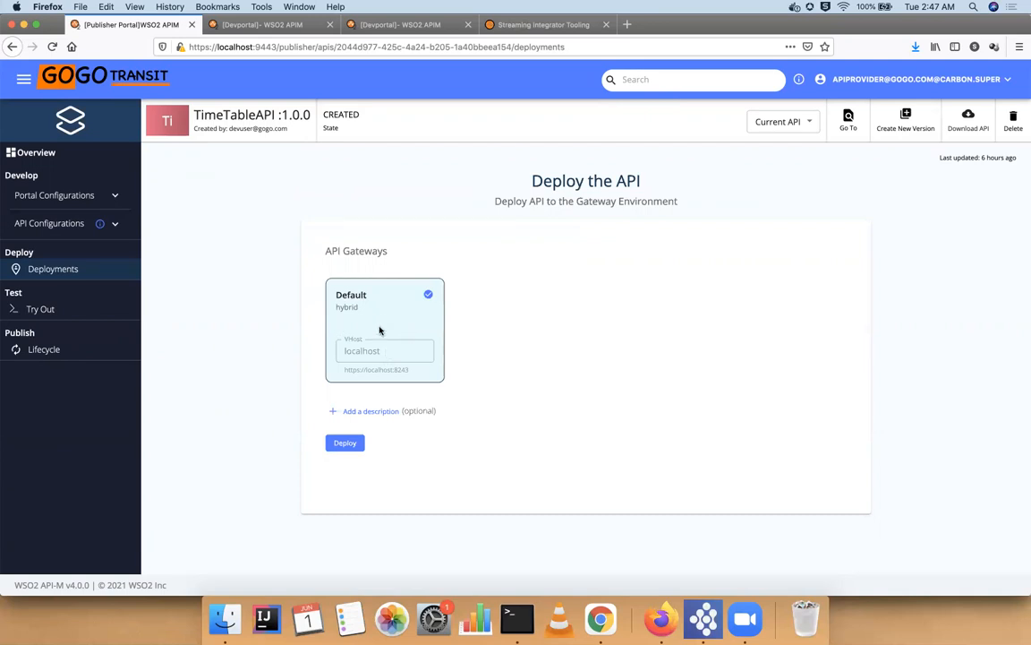
{"action": "left_click", "coordinate": [352, 440]}
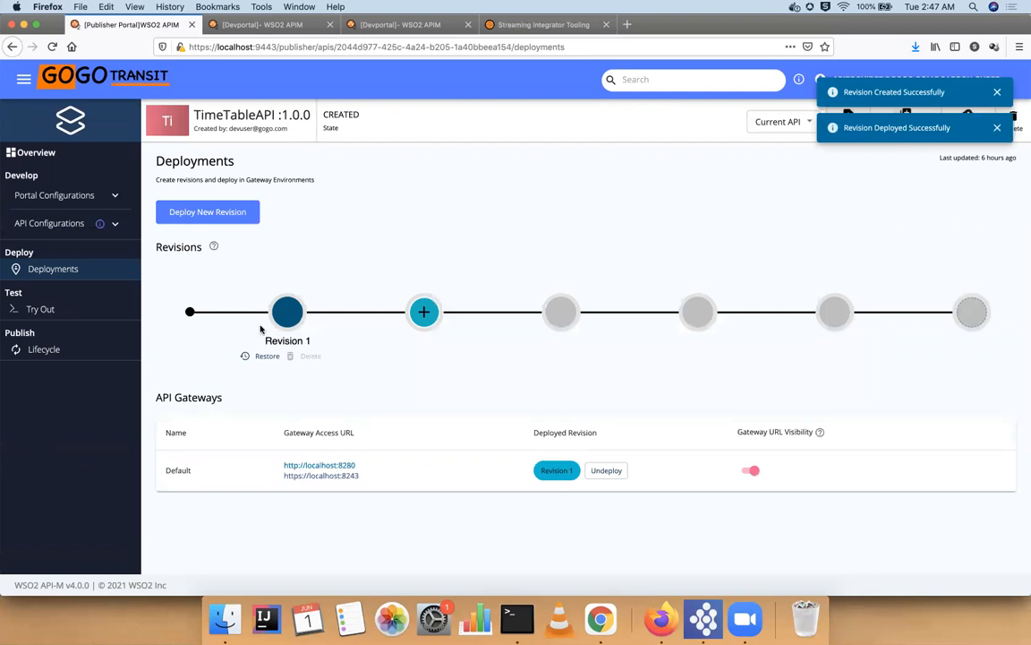
Deploy a new TimeTableAPI revision described as "rev2" to the Default gateway on localhost
{"action": "left_click", "coordinate": [218, 211]}
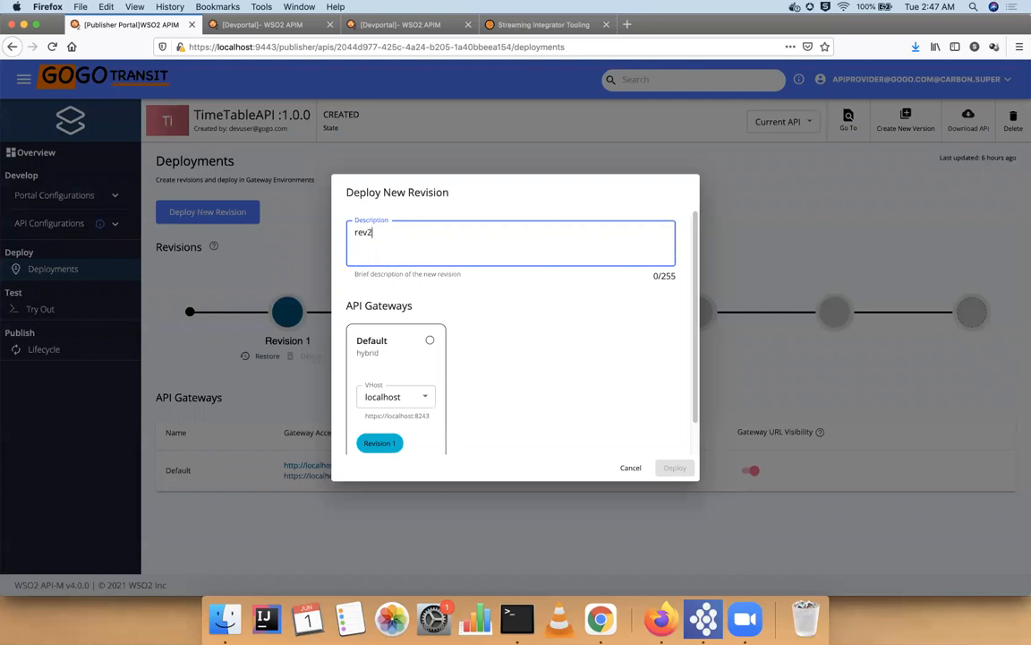
{"action": "left_click", "coordinate": [576, 456]}
{"action": "left_click", "coordinate": [430, 340]}
{"action": "left_click", "coordinate": [670, 471]}
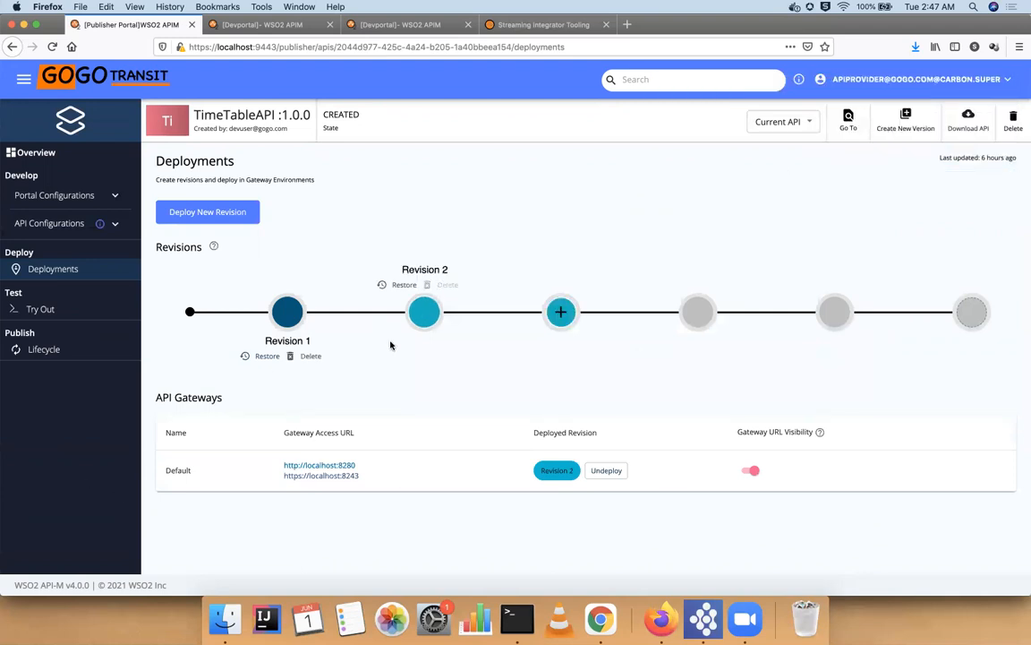
{"action": "mouse_move", "coordinate": [427, 308]}
Generate an internal API key for testing TimeTableAPI and enable try-out mode for the GET /schedules operation
{"action": "left_click", "coordinate": [42, 309]}
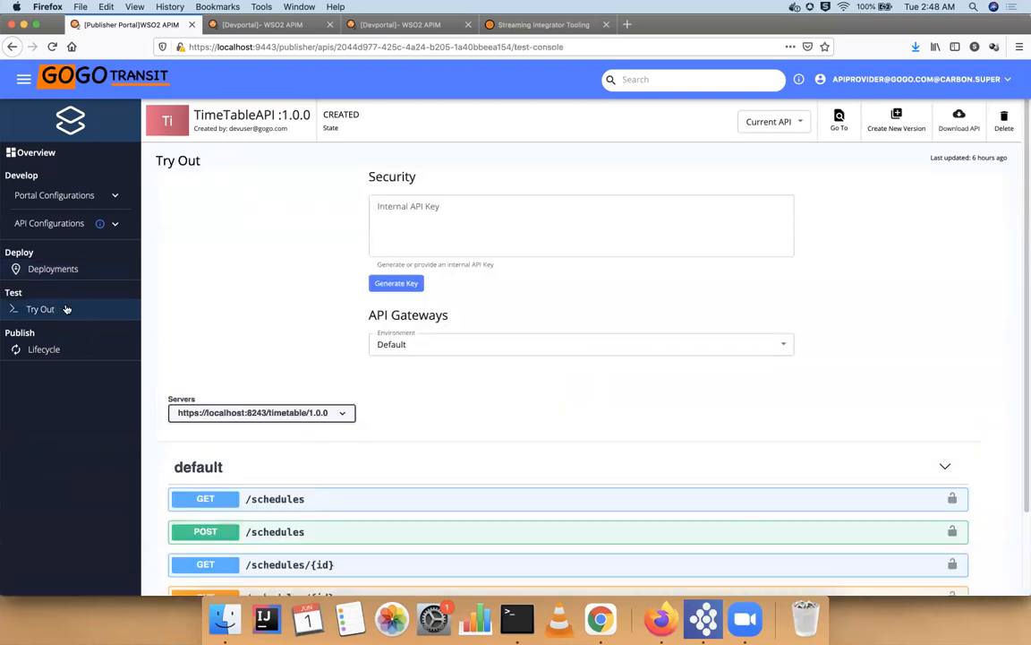
{"action": "left_click", "coordinate": [395, 283]}
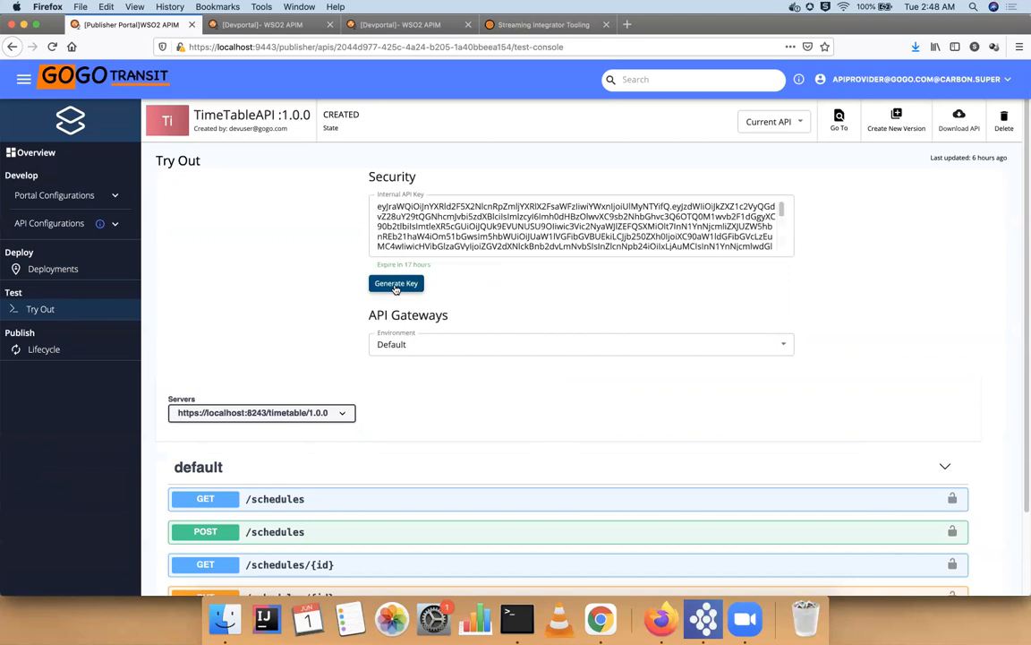
{"action": "left_click", "coordinate": [287, 501]}
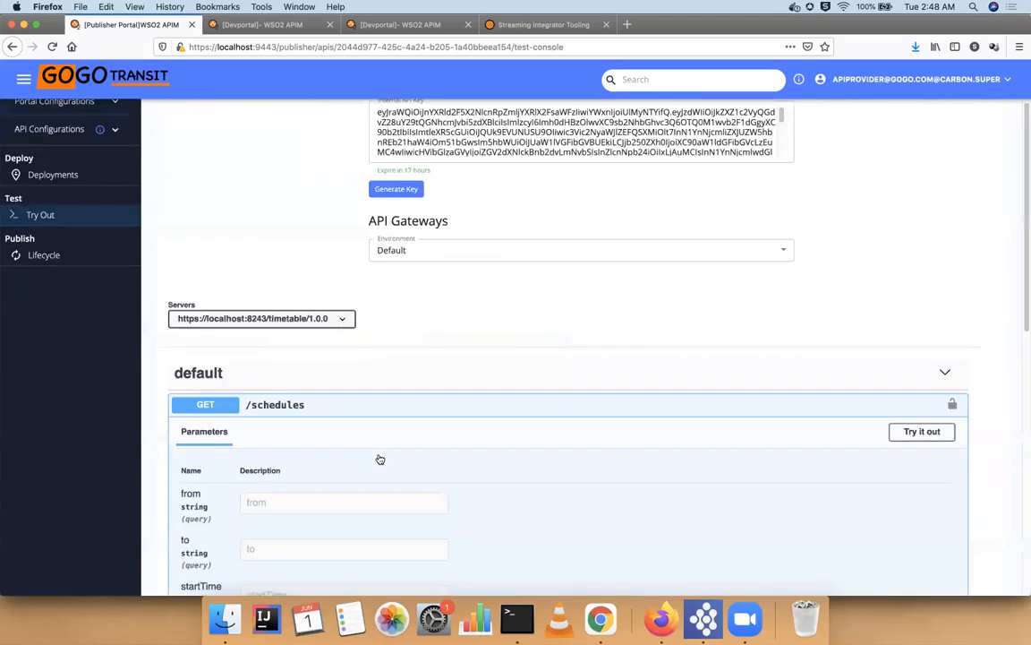
{"action": "scroll", "coordinate": [403, 429], "scroll_direction": "down", "scroll_amount": 5}
{"action": "left_click", "coordinate": [922, 165]}
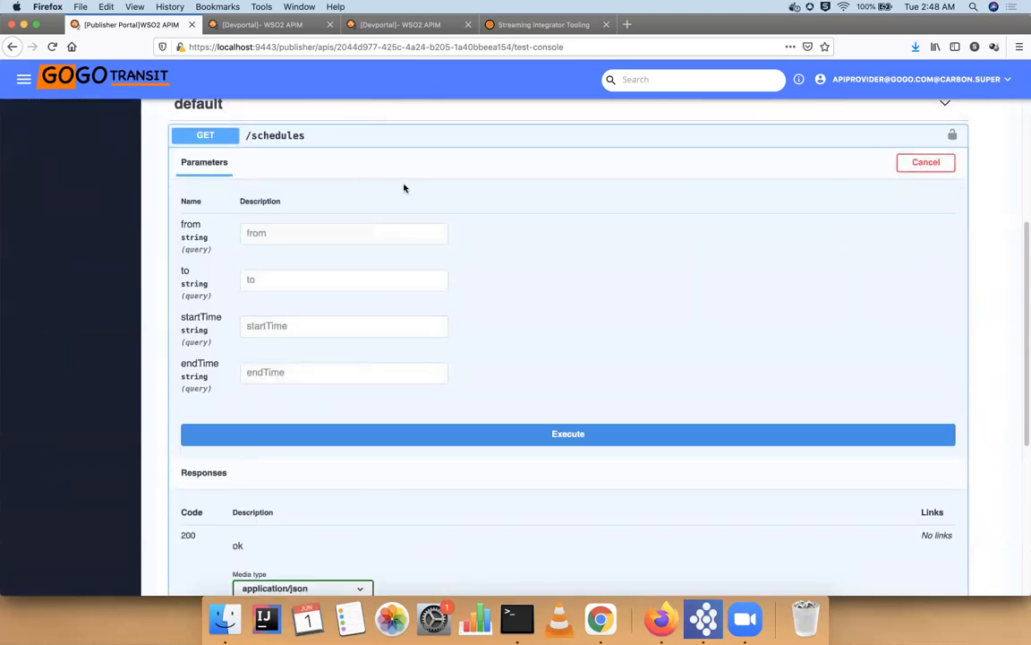
{"action": "scroll", "coordinate": [405, 189], "scroll_direction": "up", "scroll_amount": 5}
{"action": "left_click", "coordinate": [433, 239]}
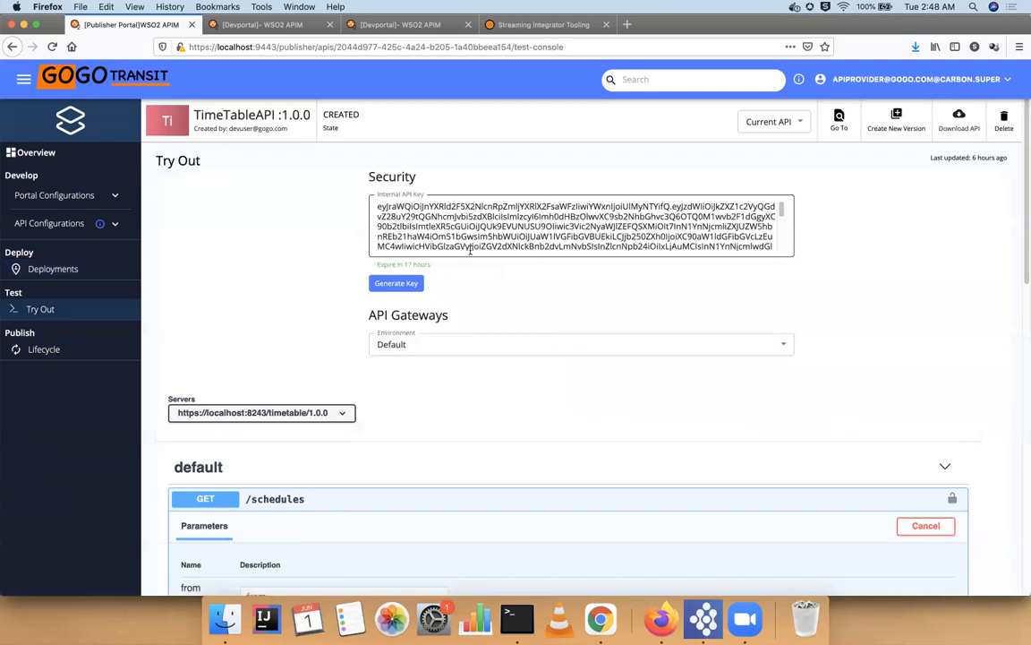
Execute the GET /schedules request with all query parameters left empty and review the server response
{"action": "scroll", "coordinate": [470, 246], "scroll_direction": "down", "scroll_amount": 3}
{"action": "scroll", "coordinate": [502, 322], "scroll_direction": "down", "scroll_amount": 5}
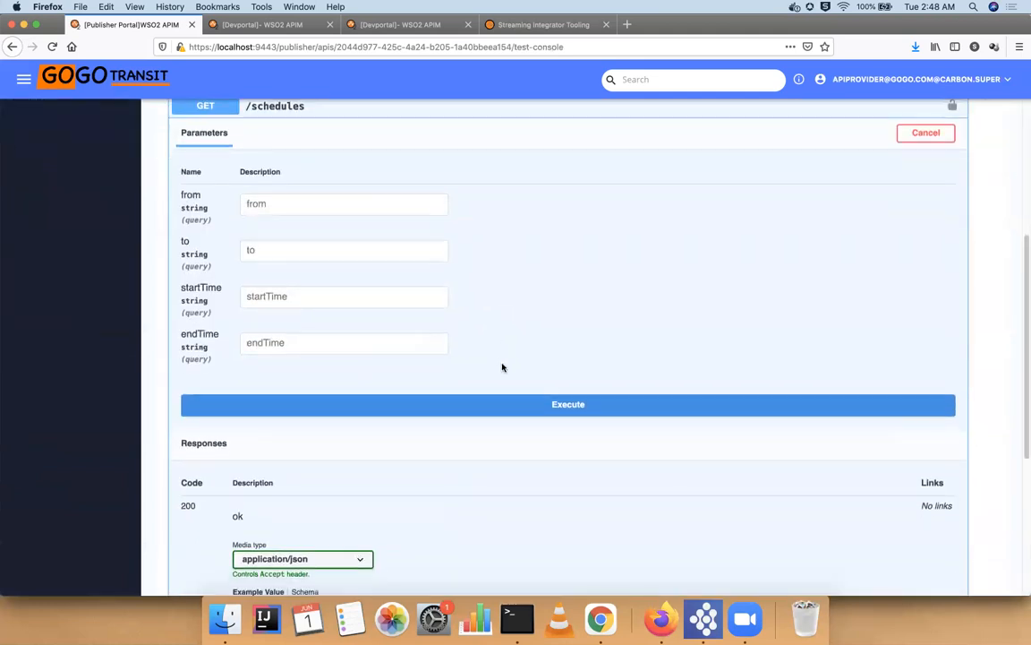
{"action": "left_click", "coordinate": [564, 404]}
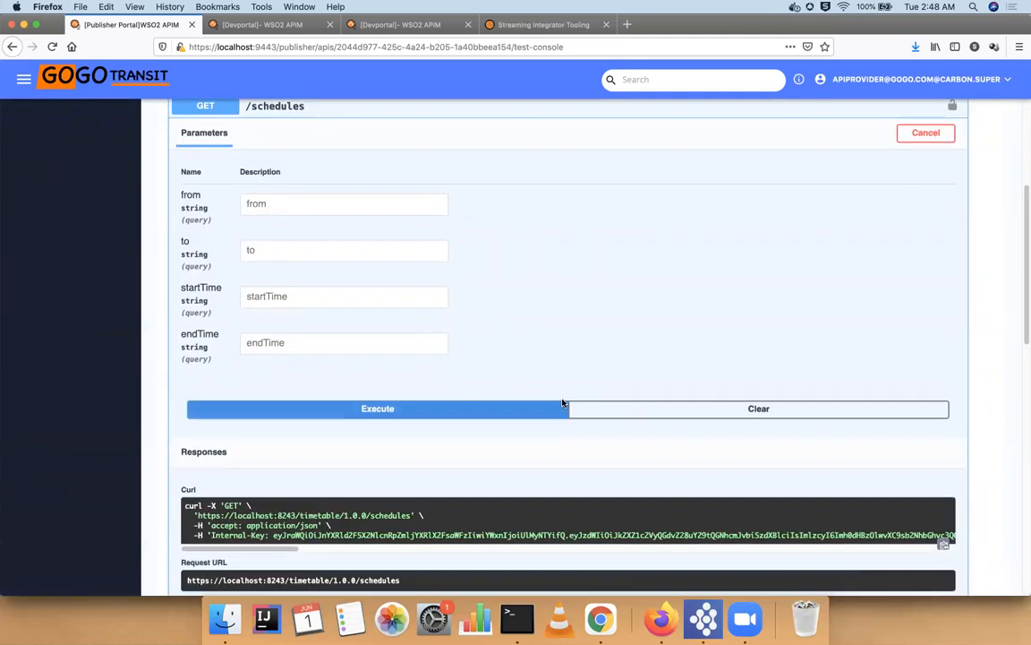
{"action": "scroll", "coordinate": [552, 388], "scroll_direction": "down", "scroll_amount": 3}
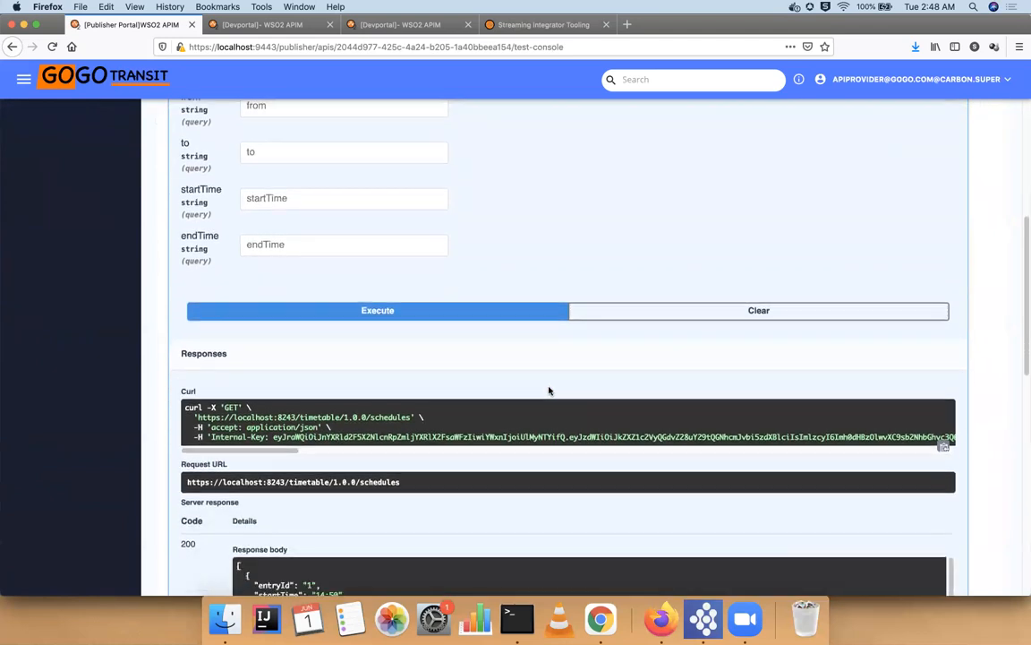
{"action": "scroll", "coordinate": [550, 390], "scroll_direction": "down", "scroll_amount": 8}
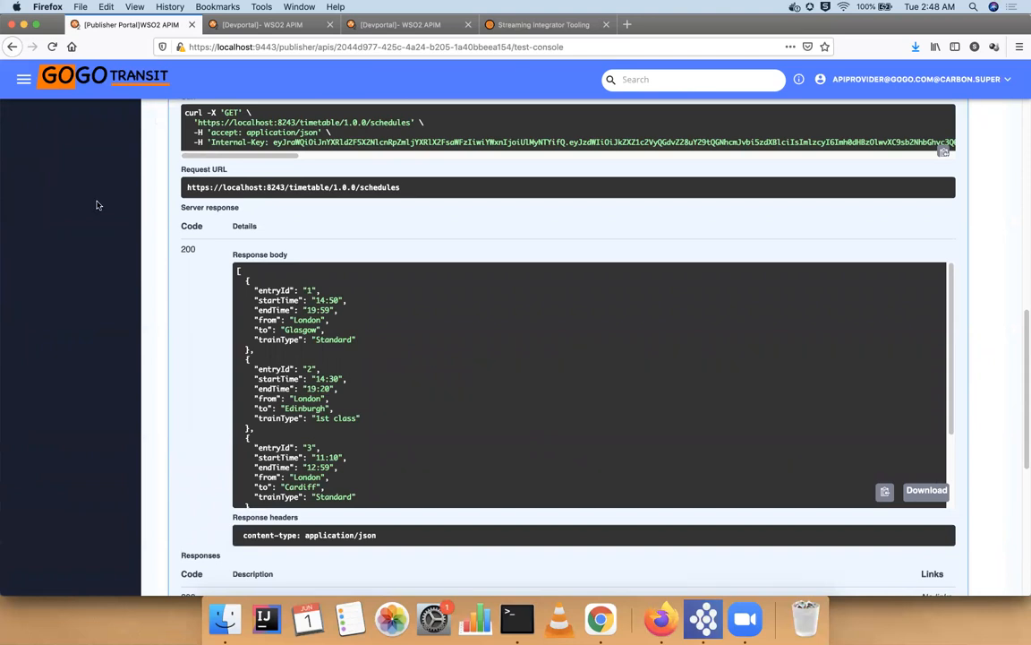
{"action": "scroll", "coordinate": [96, 203], "scroll_direction": "up", "scroll_amount": 15}
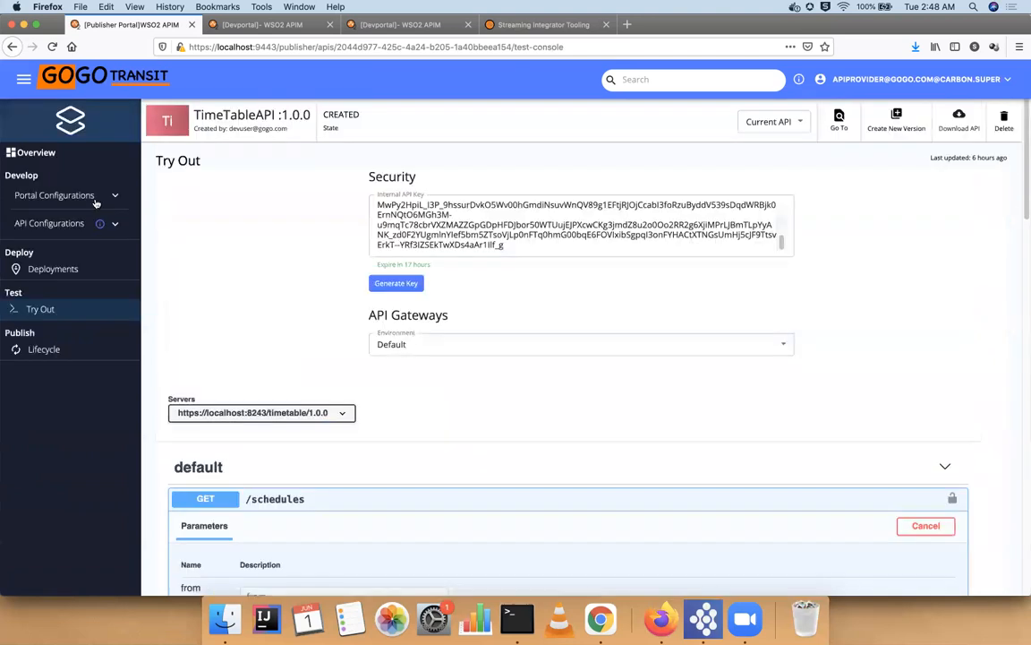
Attach the Silver and Unlimited business plans to TimeTableAPI and save them
{"action": "left_click", "coordinate": [39, 351]}
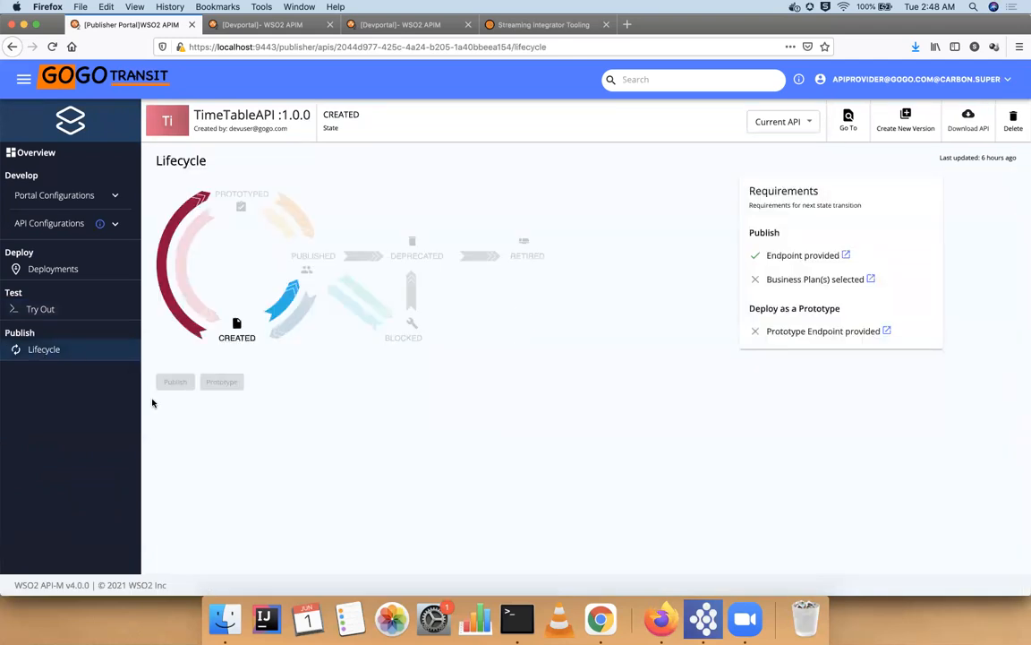
{"action": "left_click", "coordinate": [873, 280]}
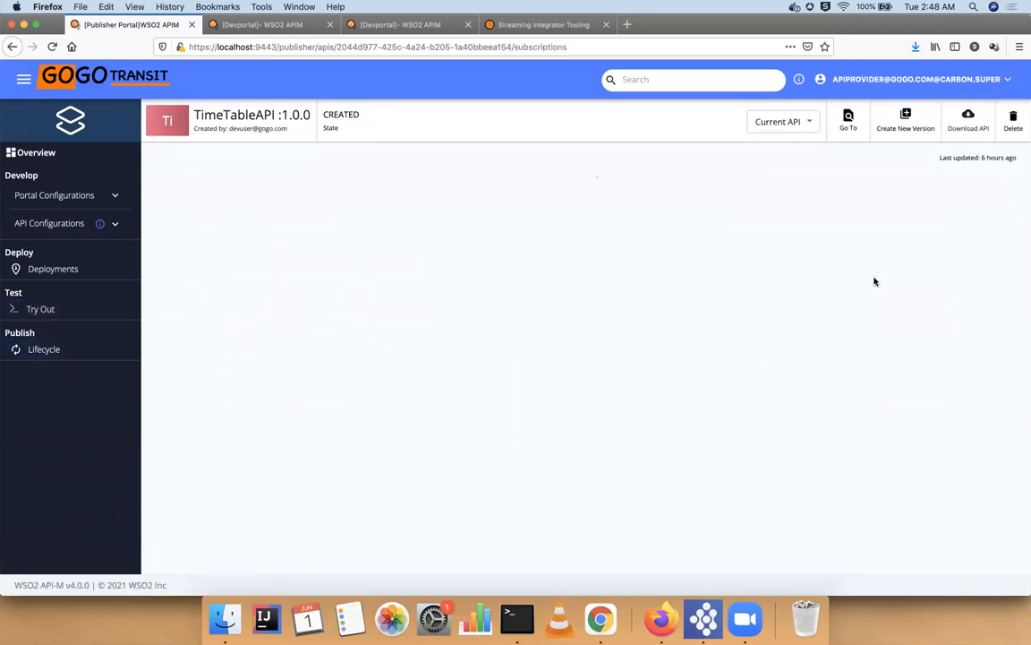
{"action": "left_click", "coordinate": [238, 282]}
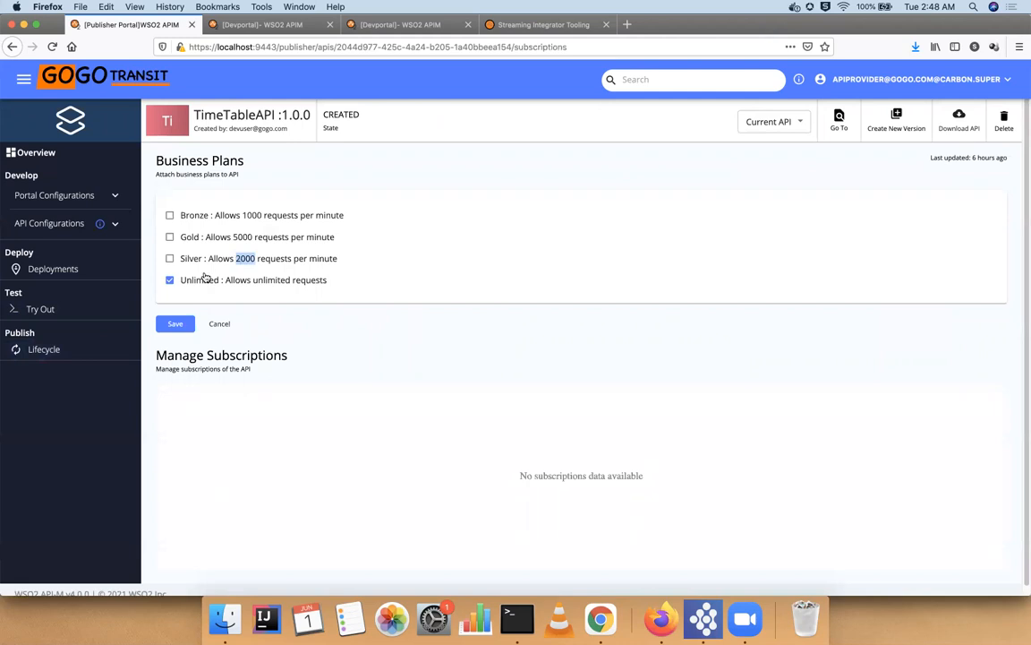
{"action": "left_click", "coordinate": [198, 259]}
{"action": "left_click", "coordinate": [175, 323]}
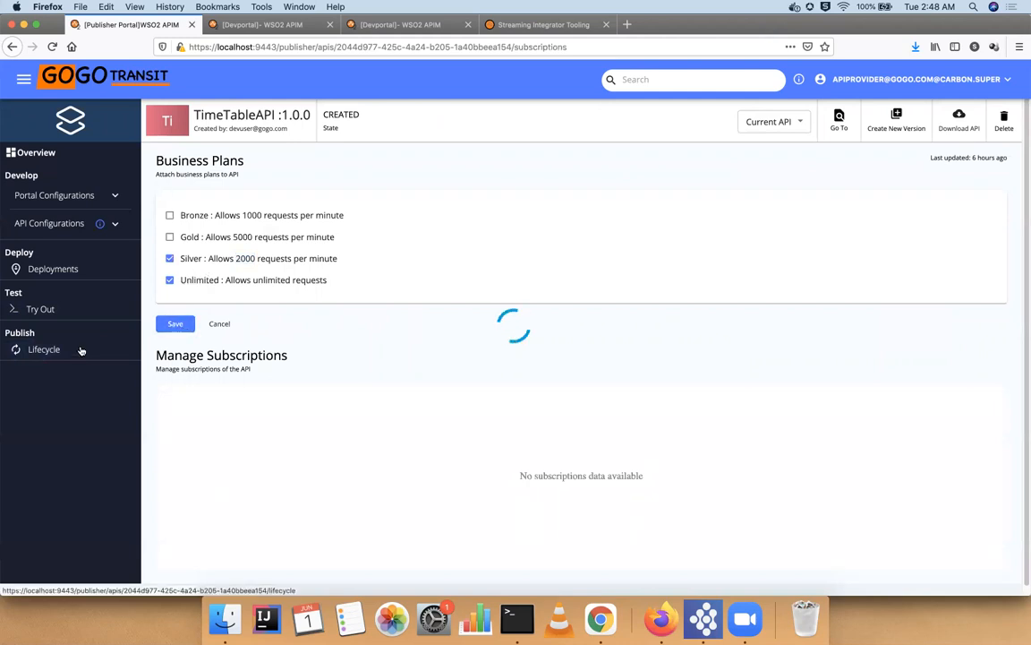
Publish TimeTableAPI from its lifecycle and return to the list of APIs
{"action": "left_click", "coordinate": [34, 350]}
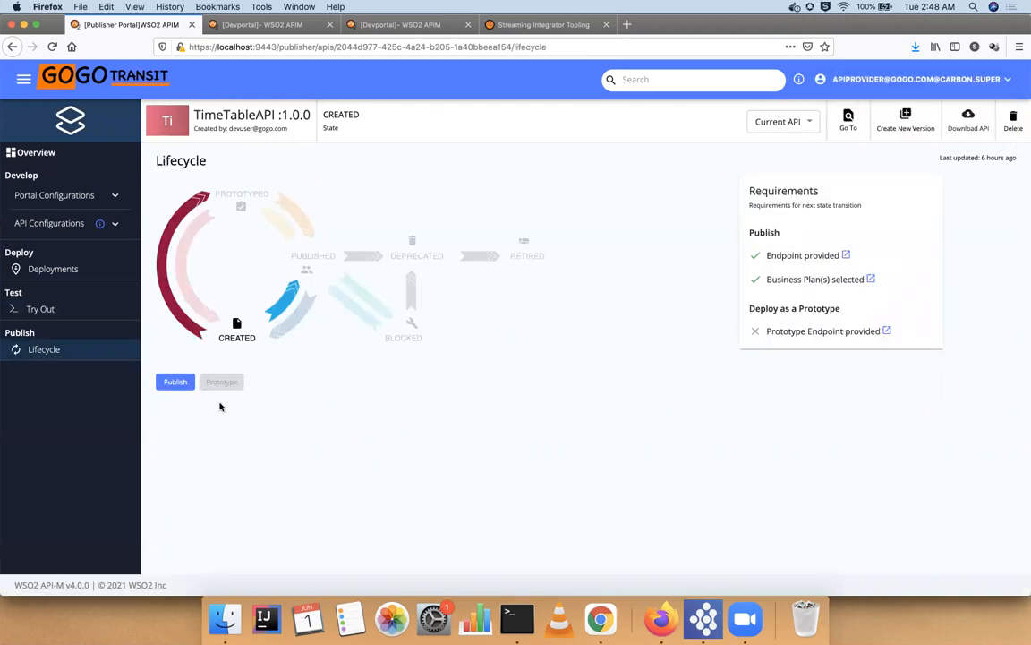
{"action": "left_click", "coordinate": [177, 379]}
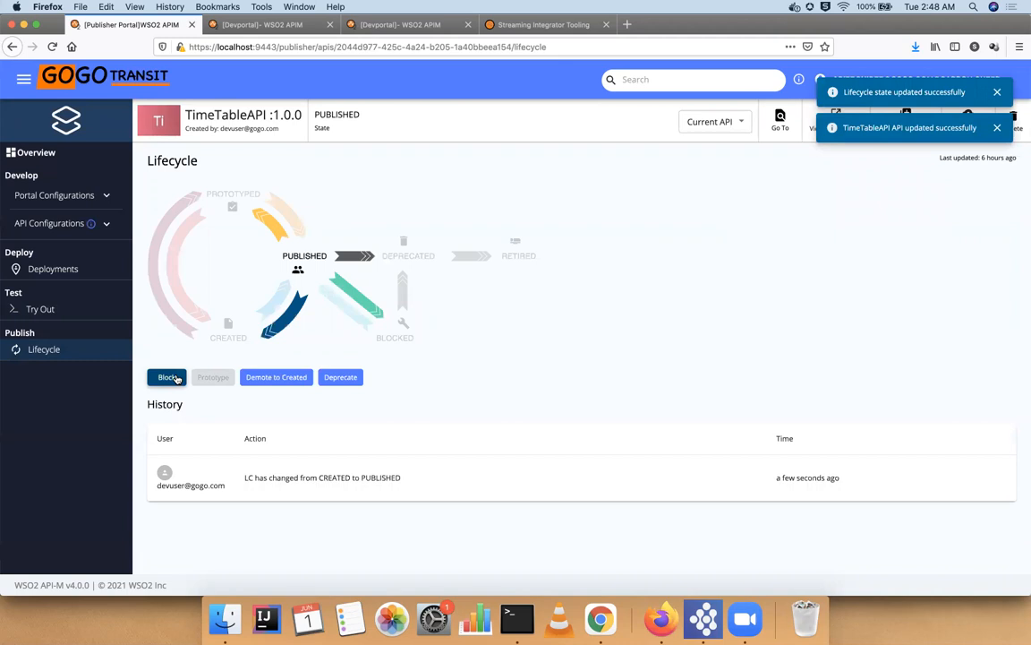
{"action": "left_click", "coordinate": [148, 80]}
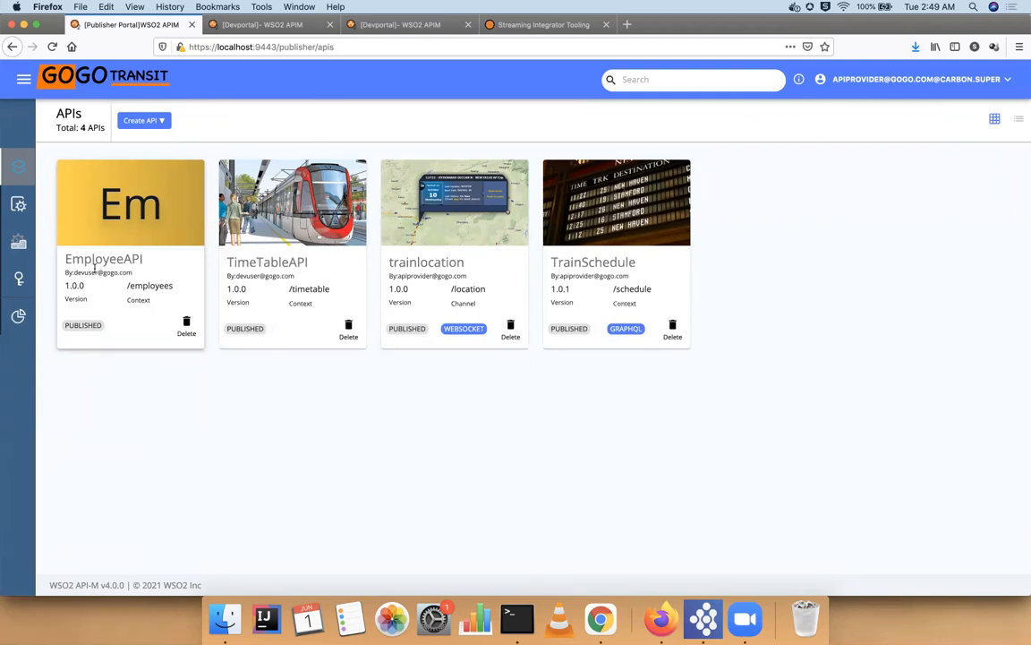
Define a new API Product with "traininfo" as both its name and its context
{"action": "left_click", "coordinate": [17, 244]}
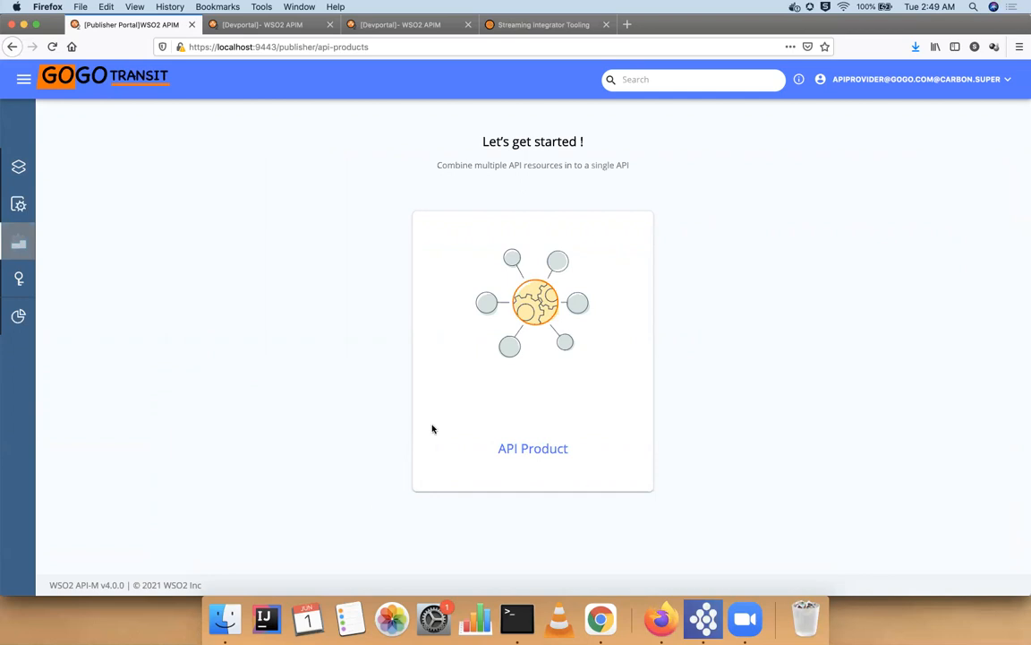
{"action": "left_click", "coordinate": [540, 450]}
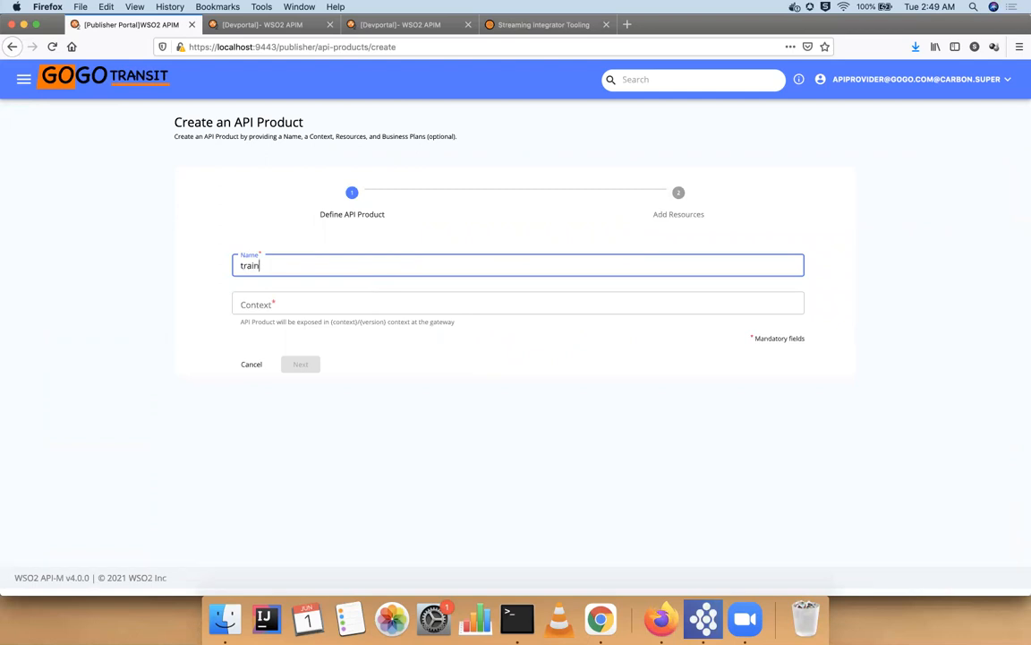
{"action": "key", "text": "Tab"}
{"action": "type", "text": "trai"}
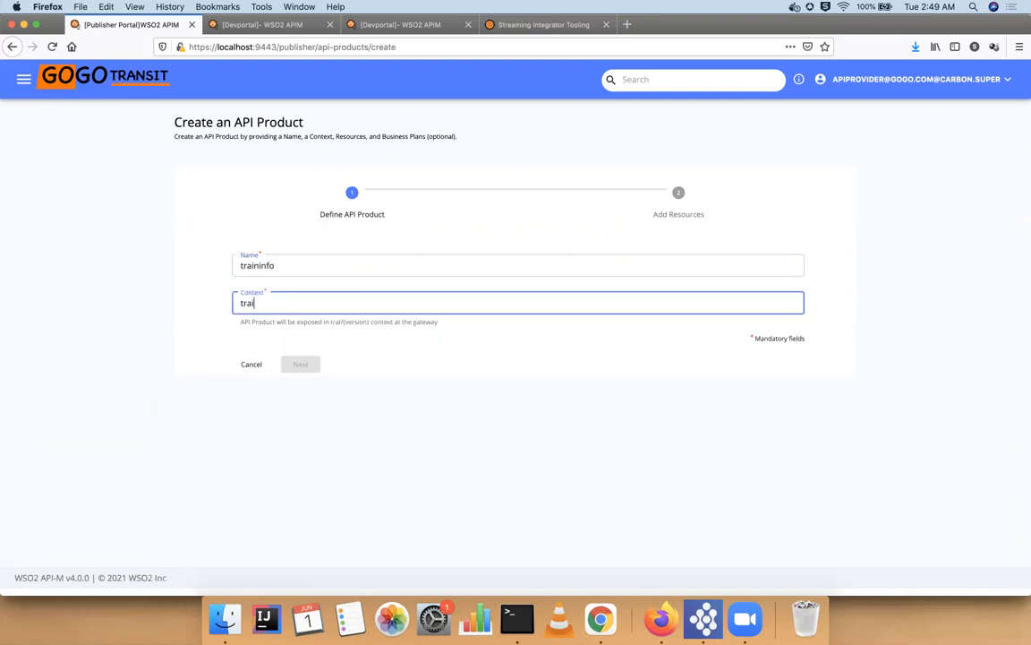
{"action": "type", "text": "ninfo"}
{"action": "left_click", "coordinate": [302, 364]}
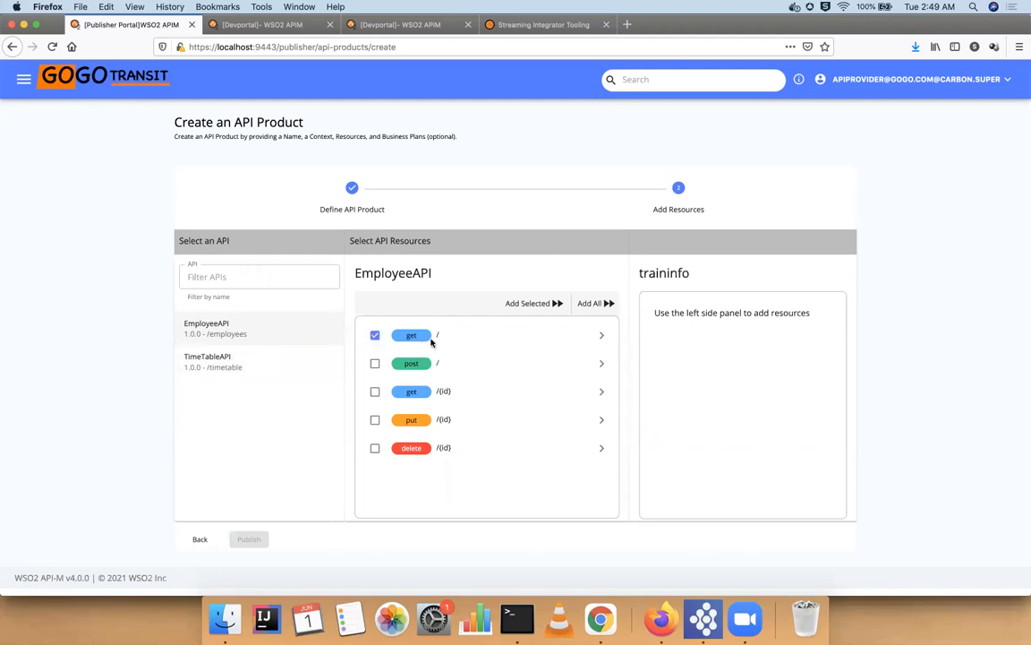
Add EmployeeAPI's GET / and TimeTableAPI's GET /schedules resources to the traininfo product and publish it
{"action": "left_click", "coordinate": [543, 304]}
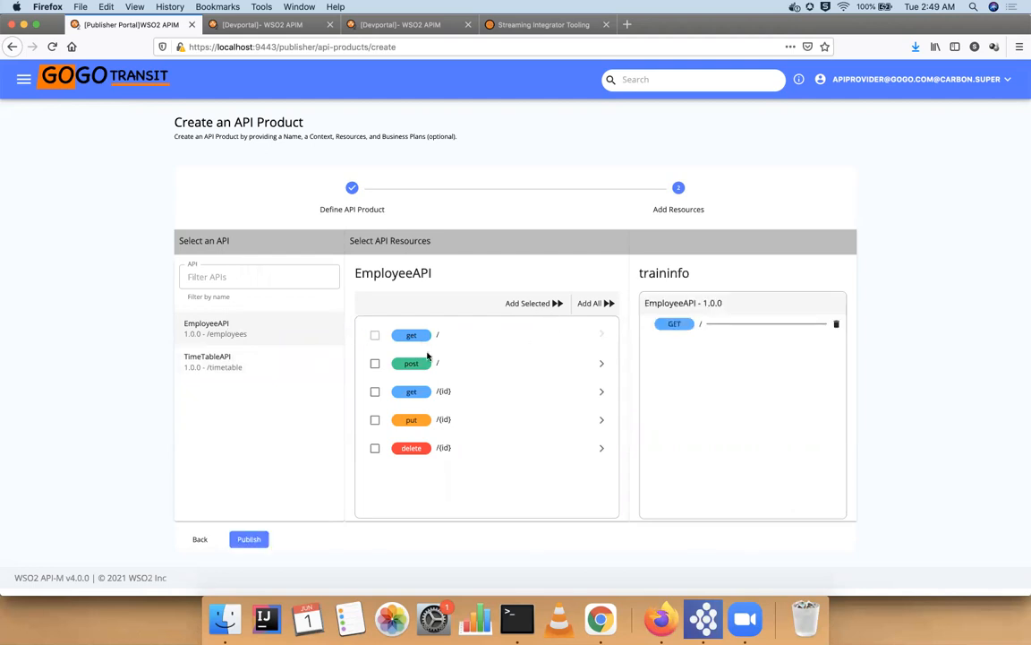
{"action": "left_click", "coordinate": [238, 362]}
{"action": "left_click", "coordinate": [375, 338]}
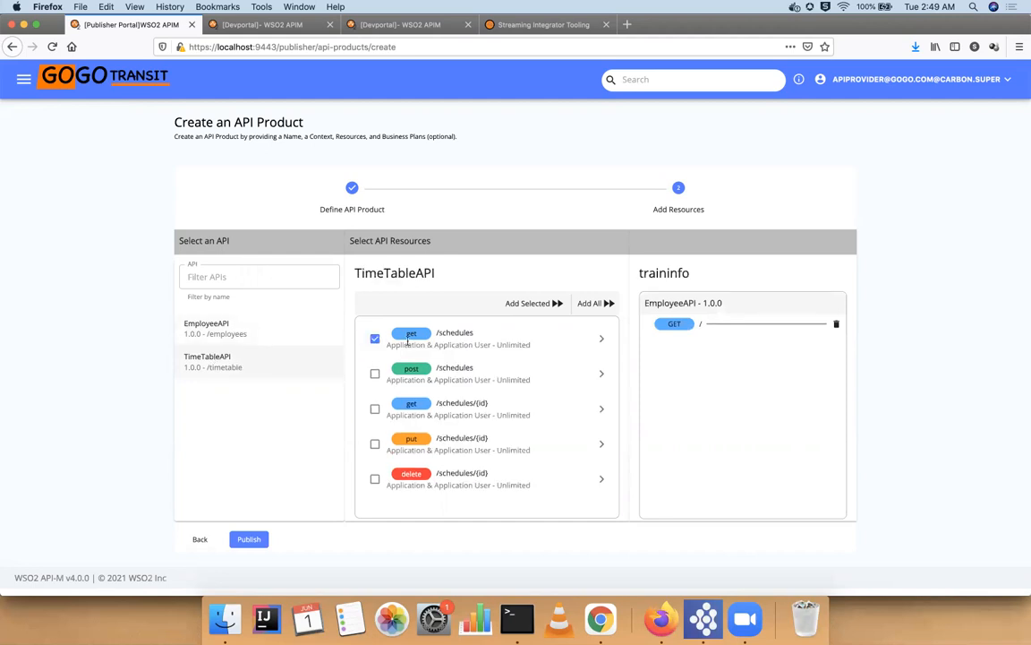
{"action": "left_click", "coordinate": [521, 304]}
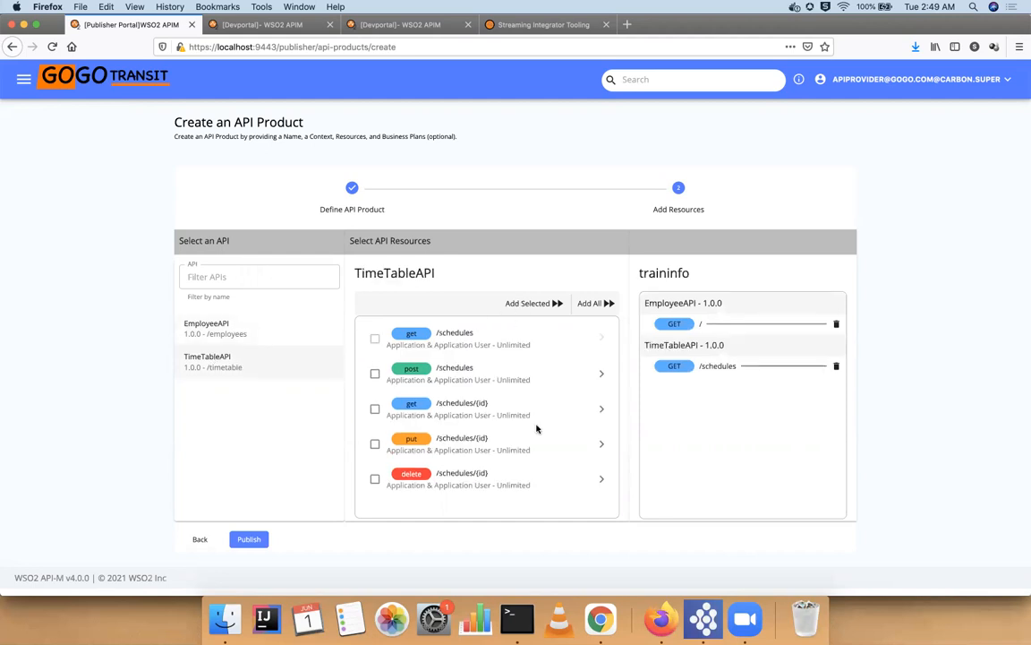
{"action": "left_click", "coordinate": [252, 539]}
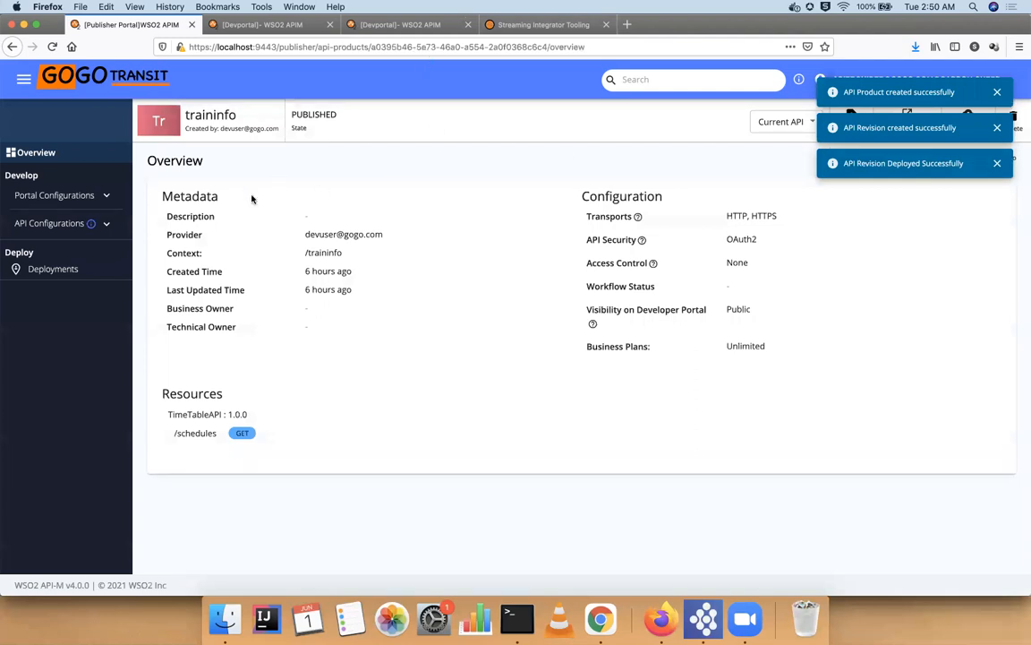
Add the Gold and Silver business plans to the traininfo product, save, and return to the list of APIs
{"action": "left_click", "coordinate": [76, 194]}
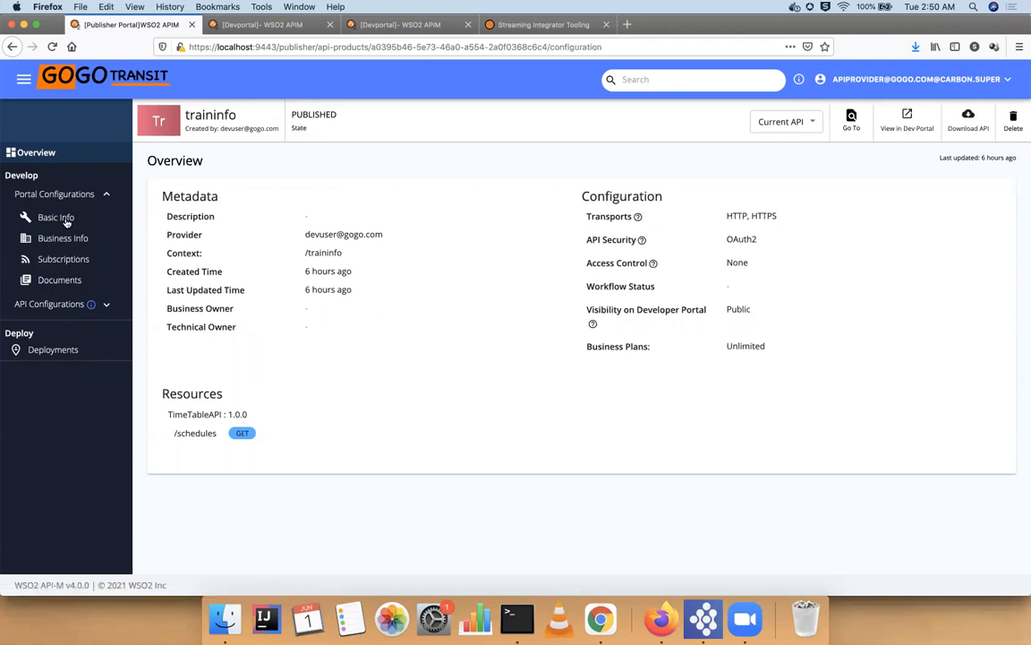
{"action": "left_click", "coordinate": [67, 219]}
{"action": "left_click", "coordinate": [68, 237]}
{"action": "left_click", "coordinate": [67, 260]}
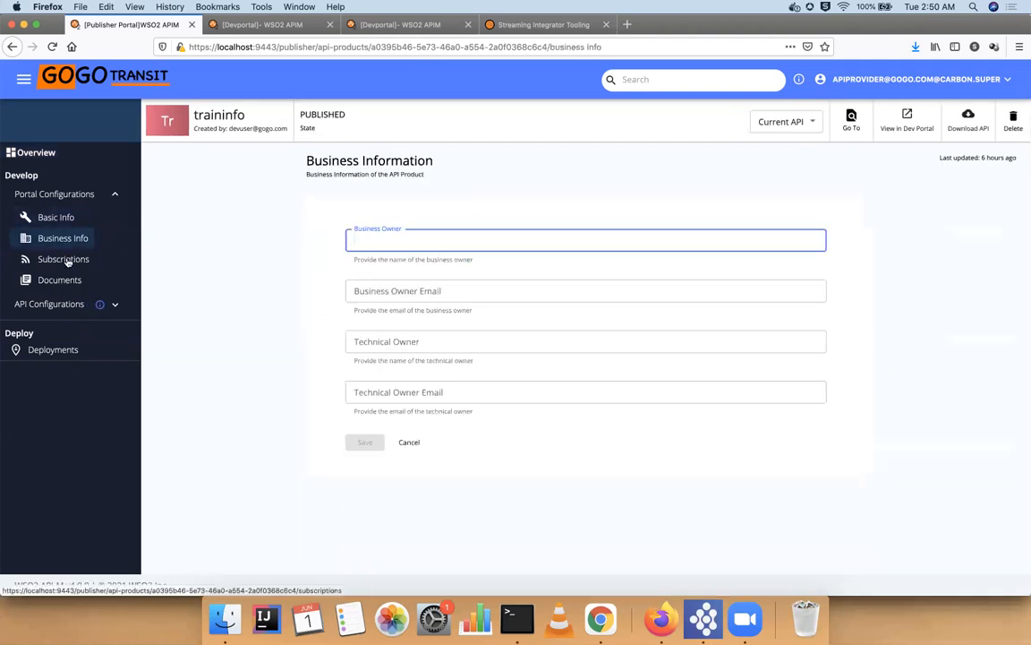
{"action": "left_click", "coordinate": [171, 236]}
{"action": "left_click", "coordinate": [170, 258]}
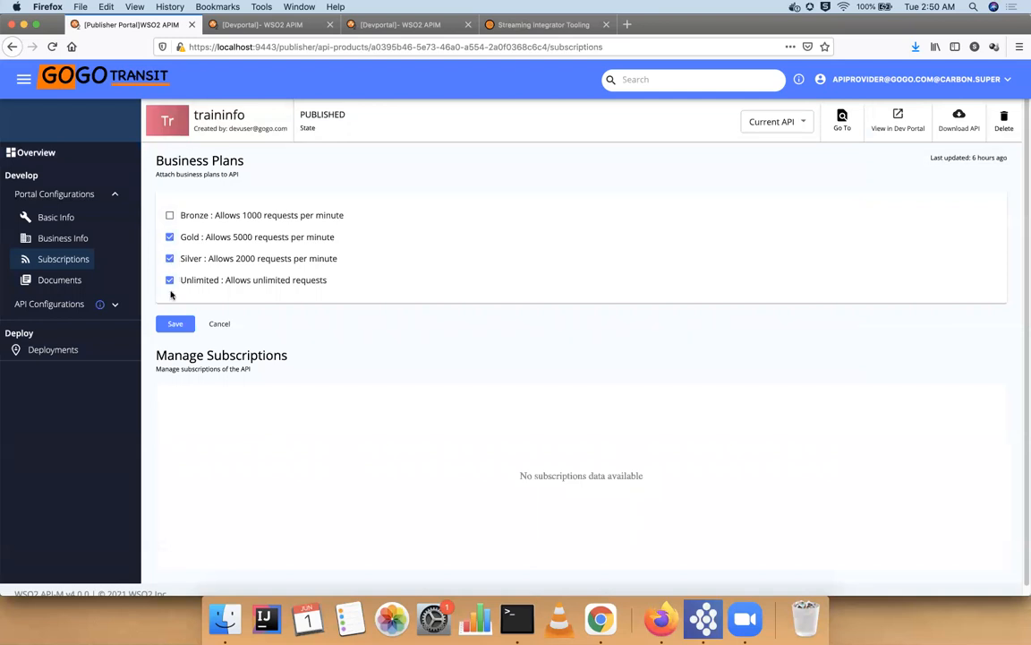
{"action": "left_click", "coordinate": [174, 323]}
{"action": "left_click", "coordinate": [135, 72]}
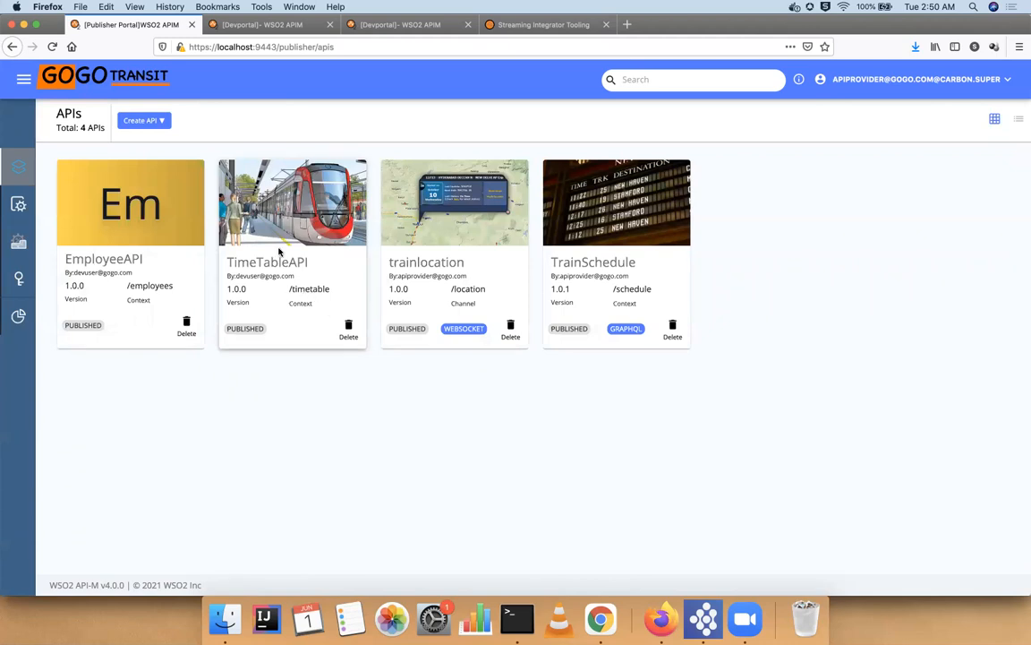
Upload train.graphql as the definition of a new GraphQL API, then leave the wizard without creating the API
{"action": "left_click", "coordinate": [143, 121]}
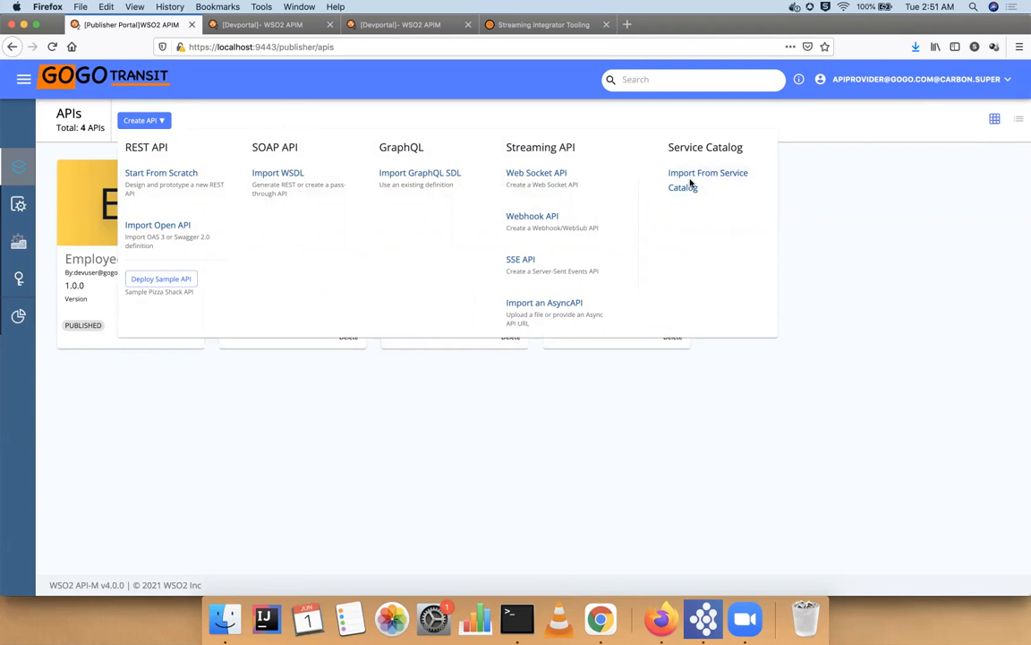
{"action": "left_click", "coordinate": [428, 175]}
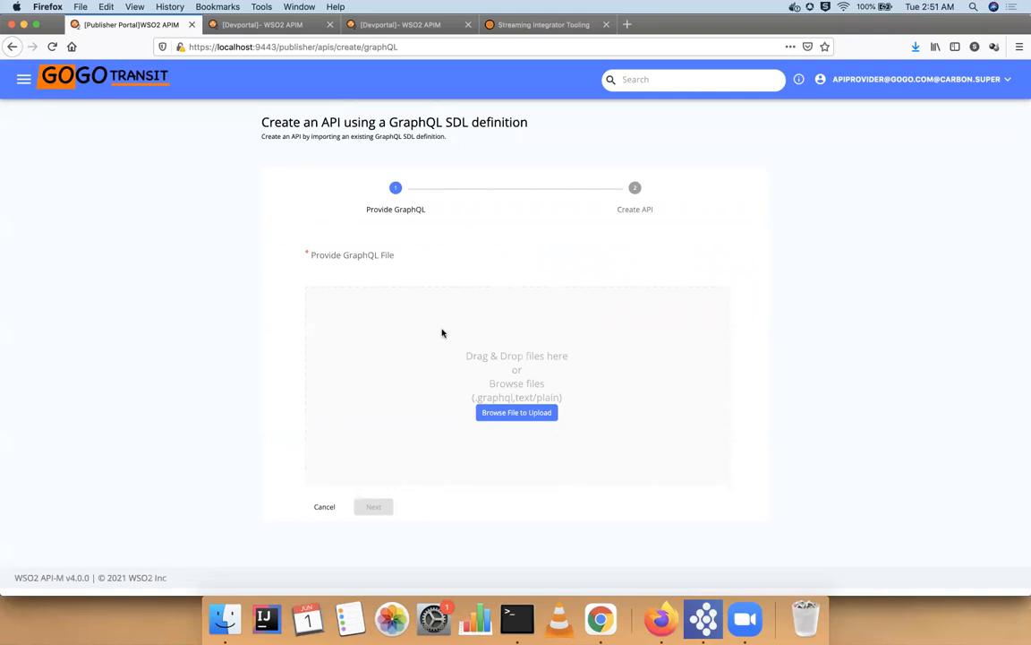
{"action": "left_click", "coordinate": [516, 414]}
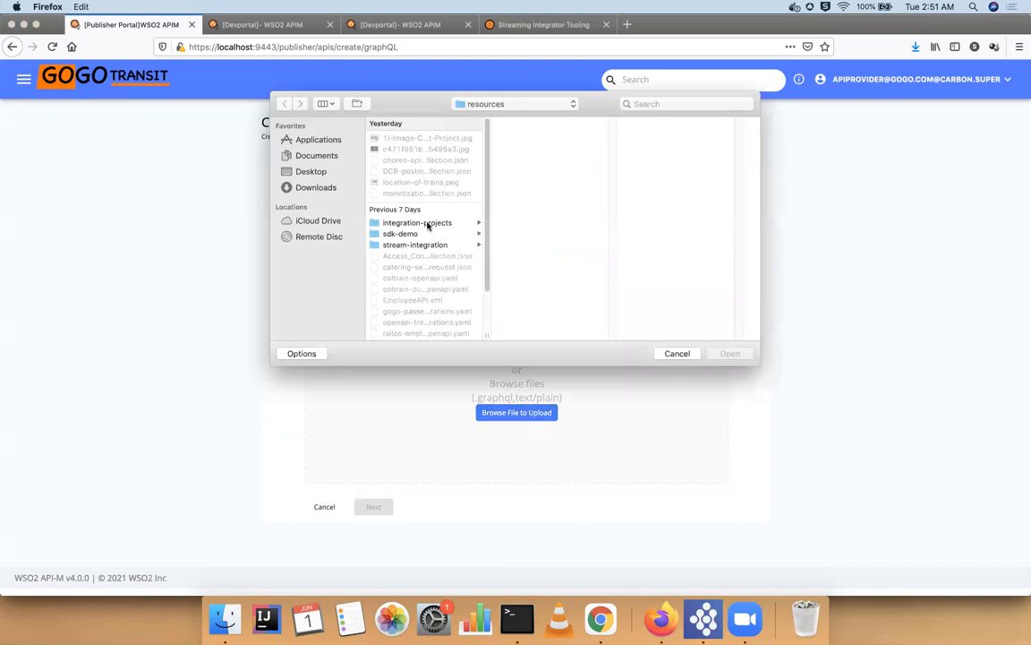
{"action": "scroll", "coordinate": [427, 226], "scroll_direction": "down", "scroll_amount": 3}
{"action": "left_click", "coordinate": [424, 324]}
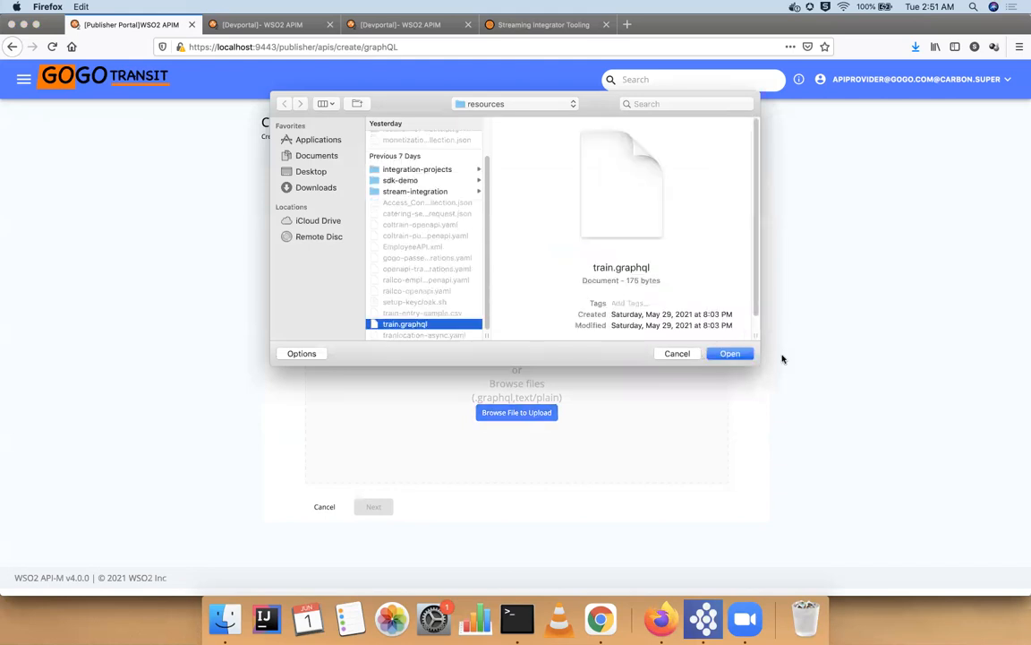
{"action": "left_click", "coordinate": [732, 354]}
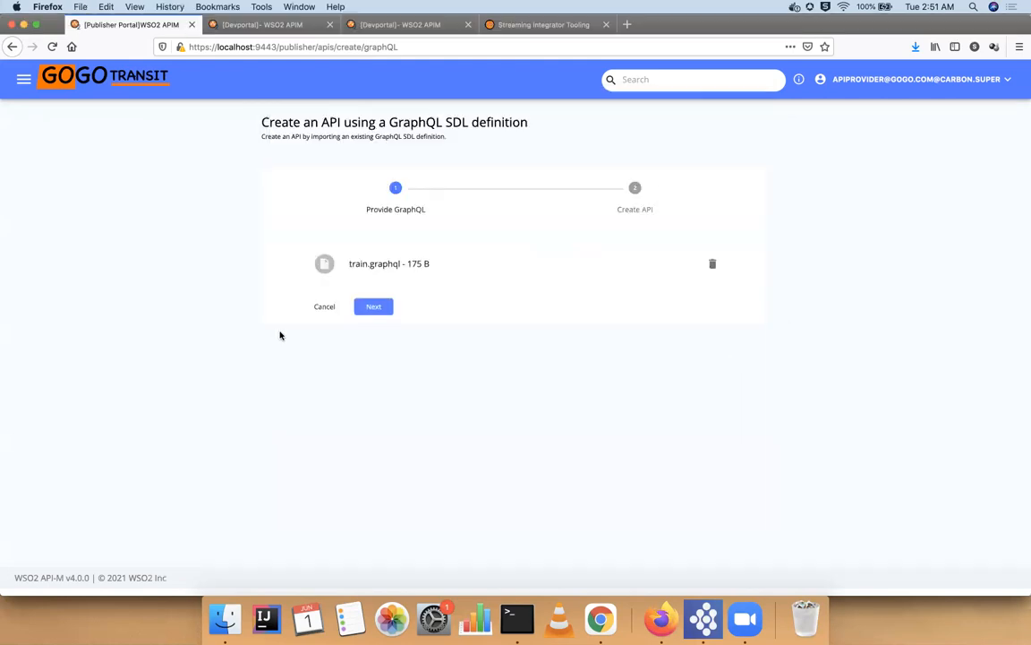
{"action": "left_click", "coordinate": [363, 308]}
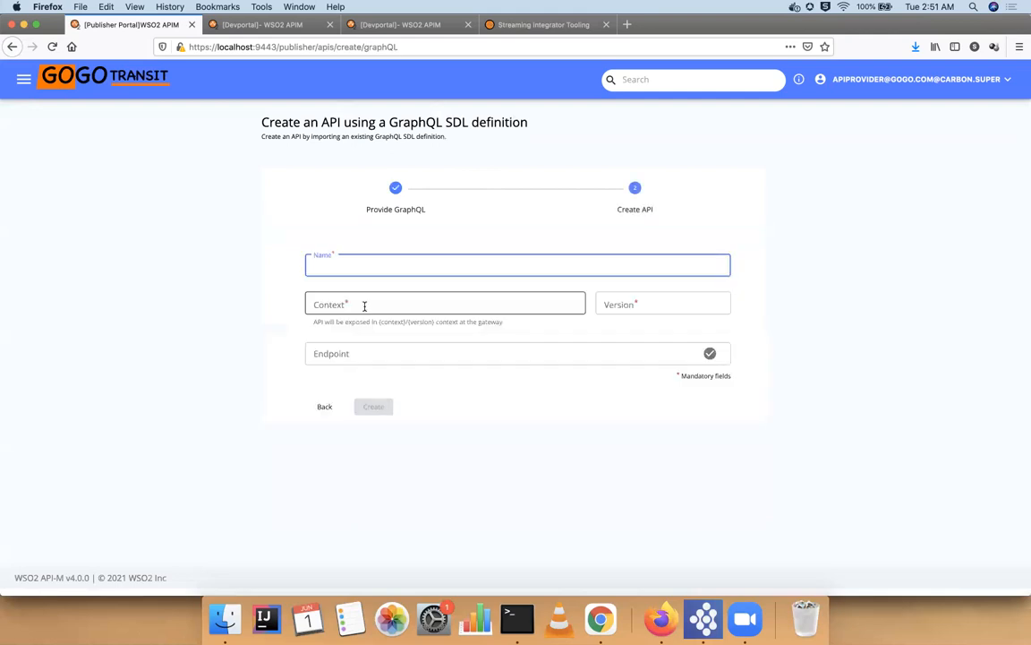
{"action": "left_click", "coordinate": [140, 83]}
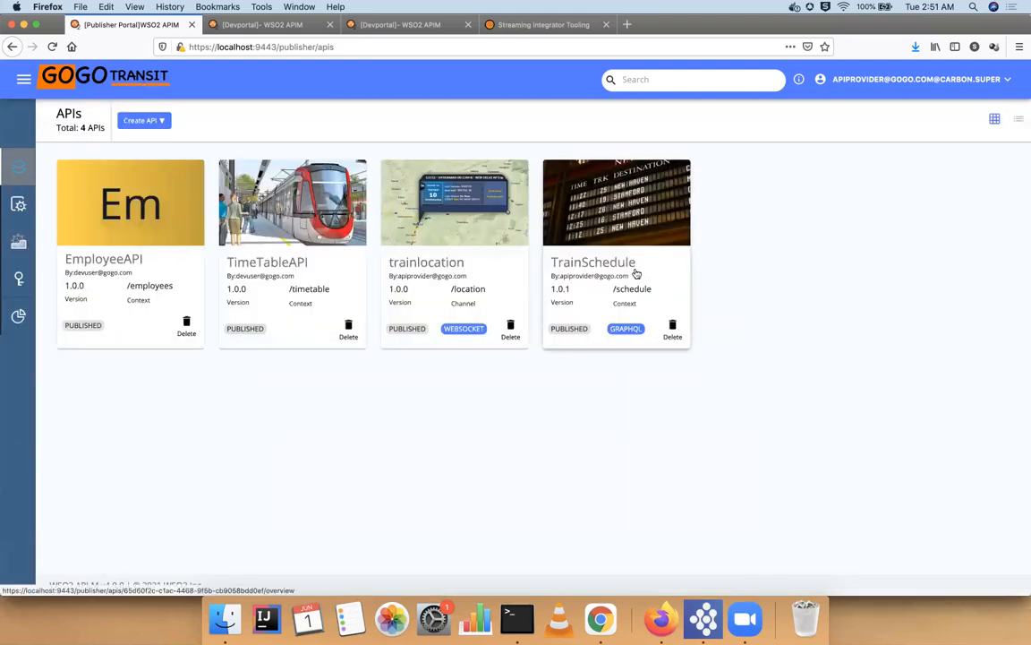
Upload tranlocation-async.yaml as the AsyncAPI definition file of a new streaming API, then leave the wizard without creating it
{"action": "left_click", "coordinate": [160, 121]}
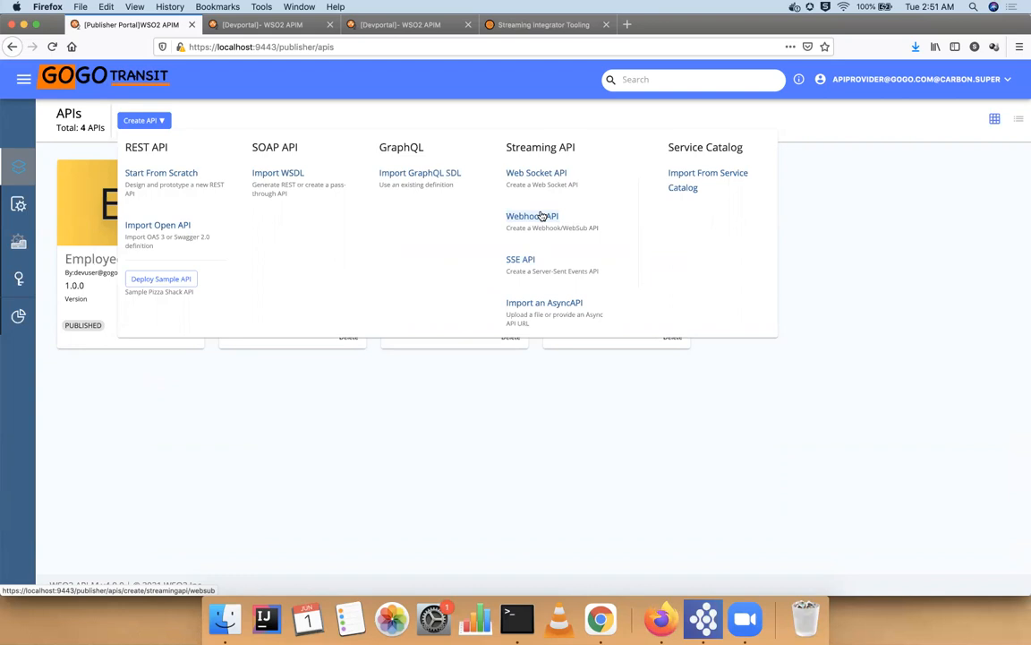
{"action": "left_click", "coordinate": [538, 303]}
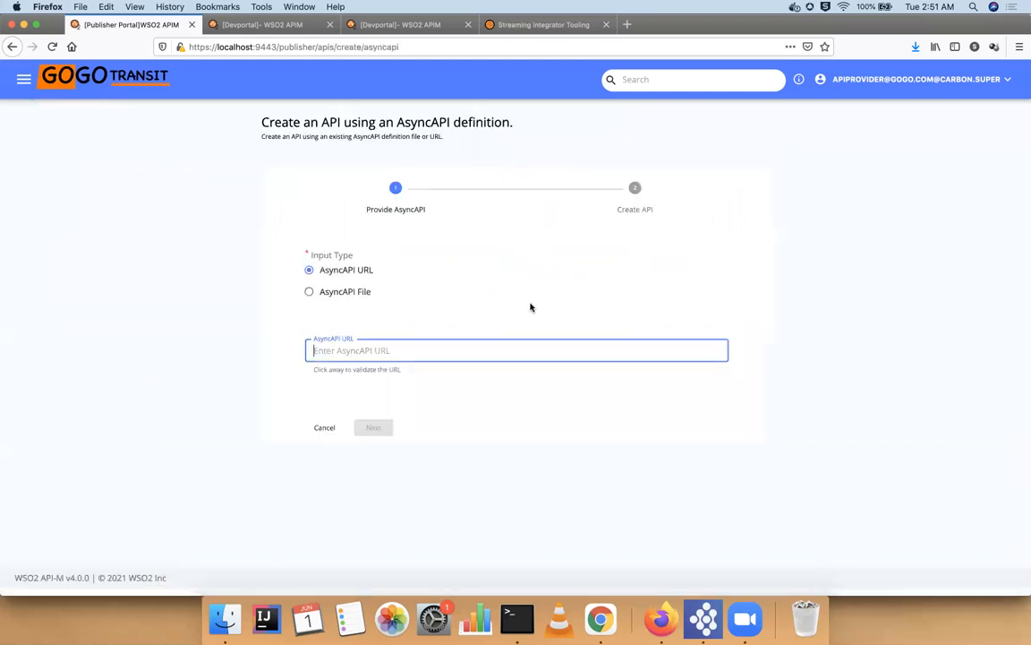
{"action": "double_click", "coordinate": [338, 293]}
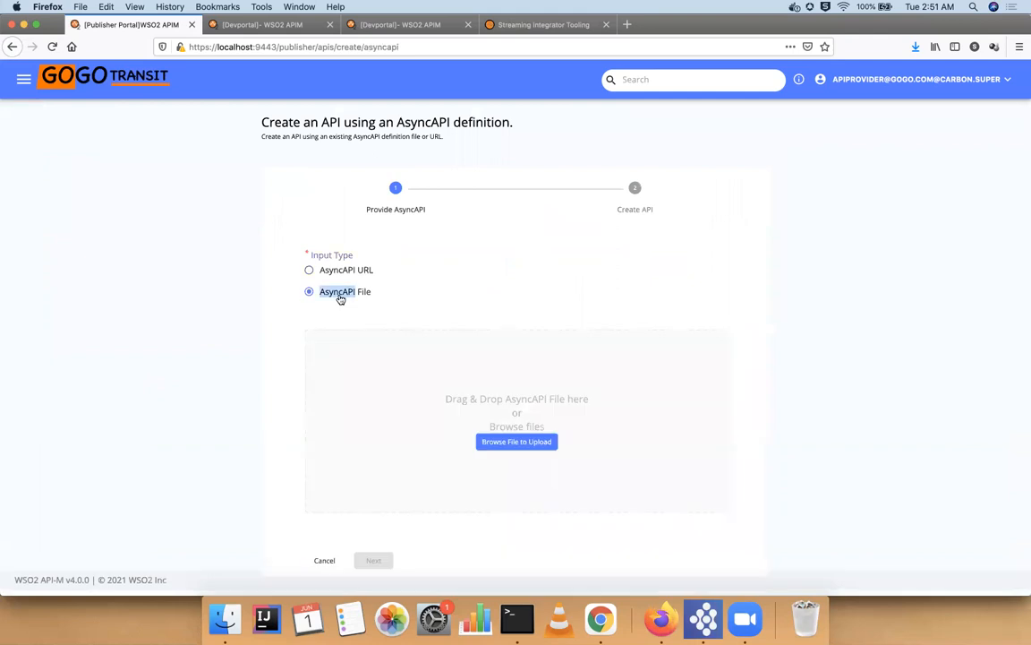
{"action": "left_click", "coordinate": [521, 441]}
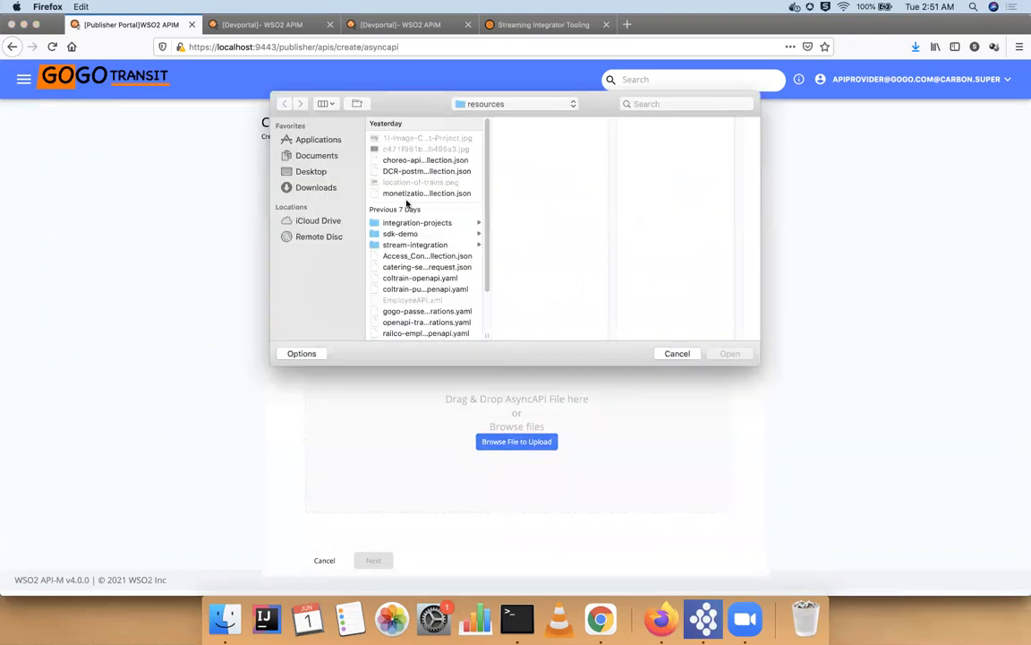
{"action": "scroll", "coordinate": [421, 215], "scroll_direction": "down", "scroll_amount": 3}
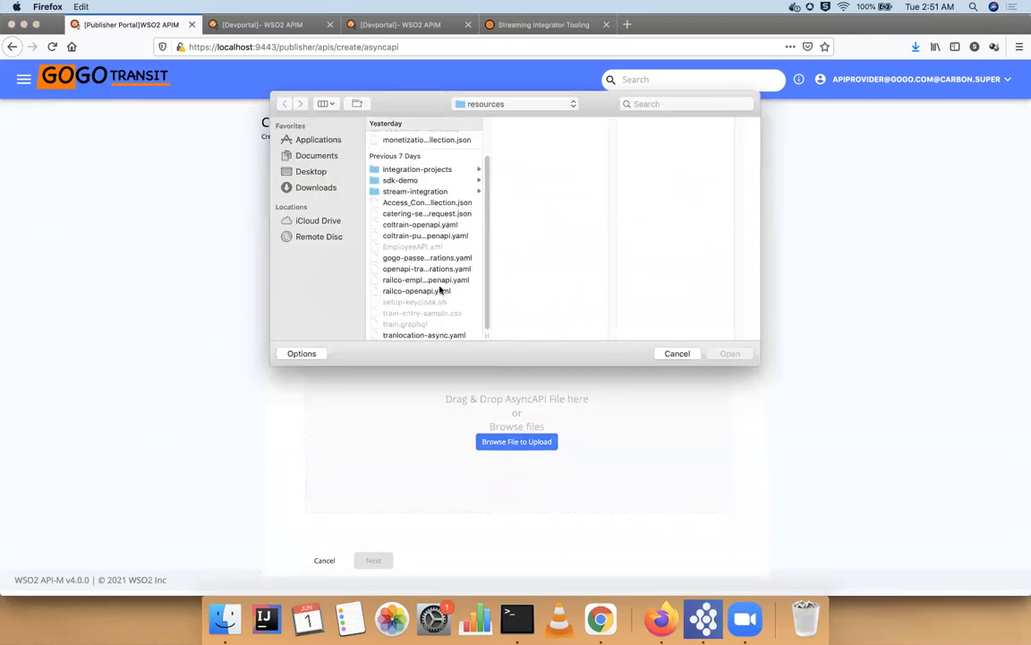
{"action": "left_click", "coordinate": [438, 336]}
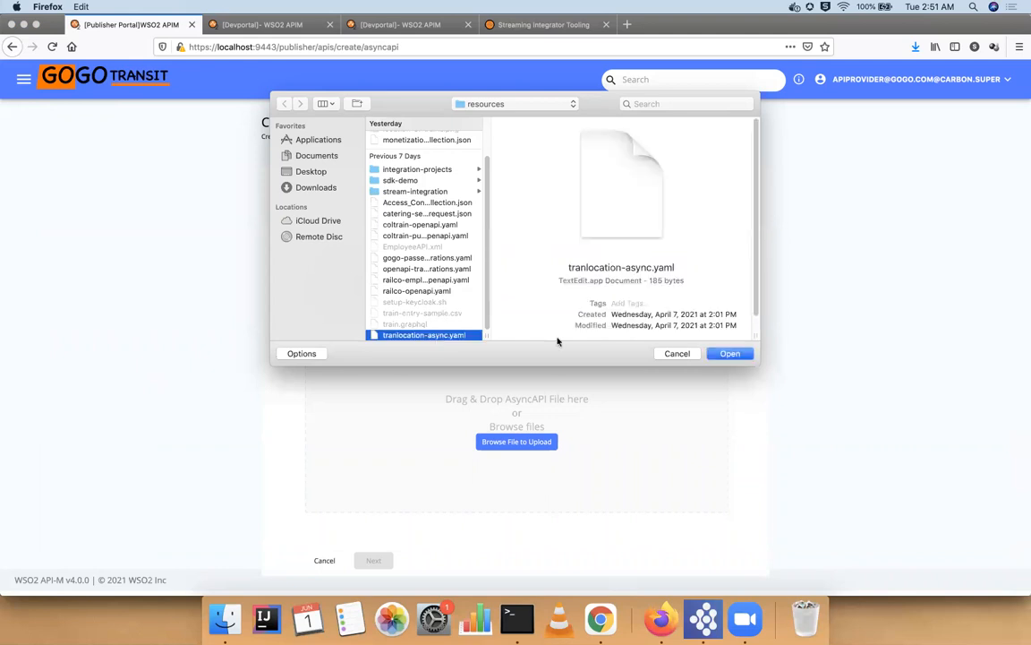
{"action": "left_click", "coordinate": [732, 354]}
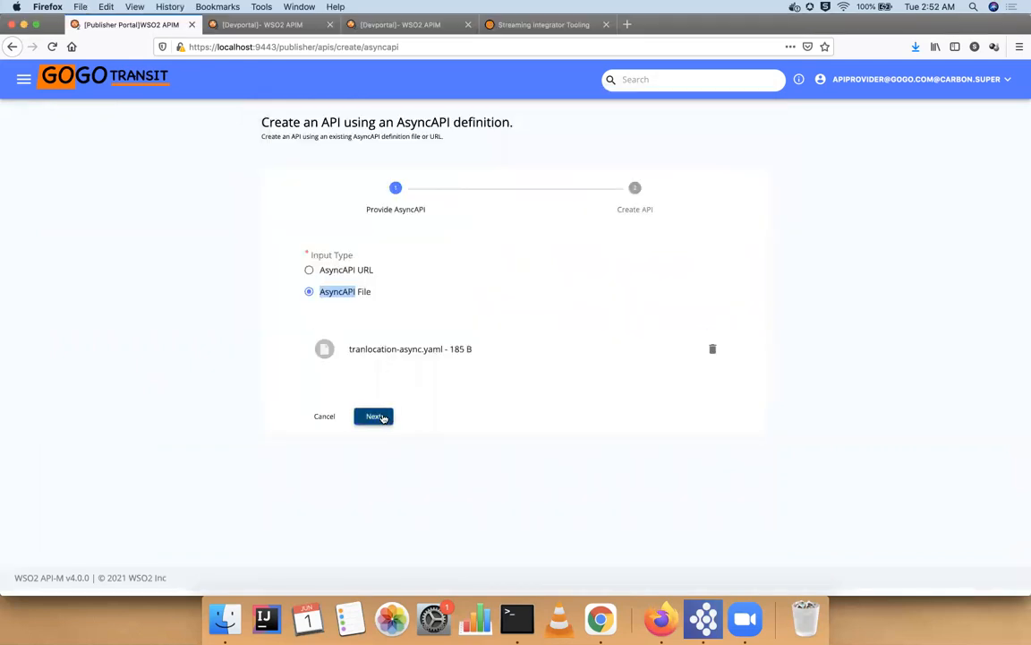
{"action": "left_click", "coordinate": [374, 416]}
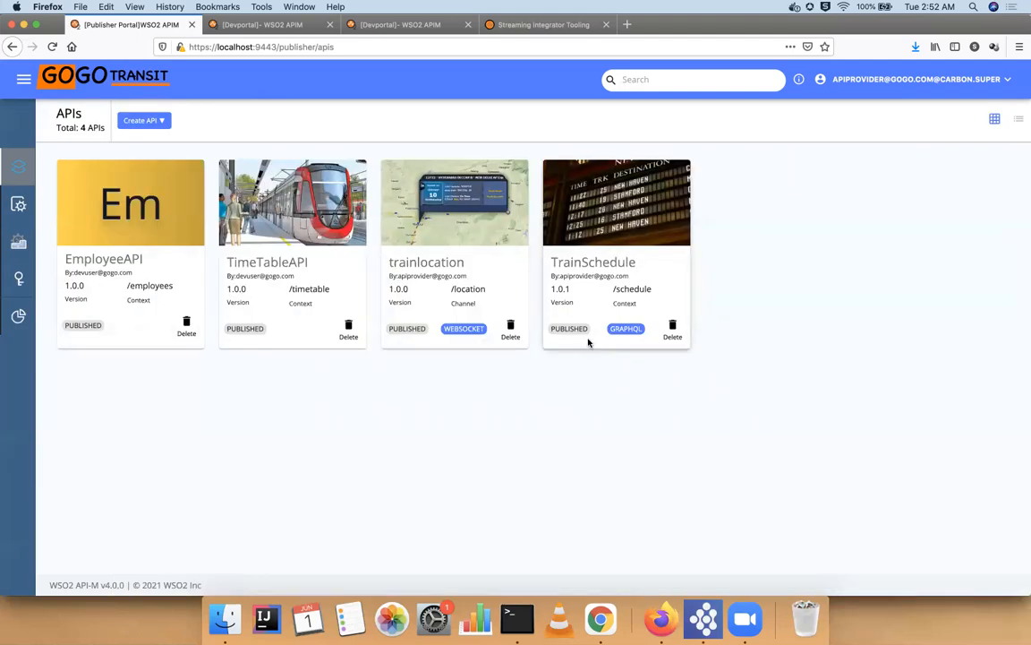
Open the TrainSchedule API and examine its overview, runtime configuration and operations
{"action": "left_click", "coordinate": [601, 273]}
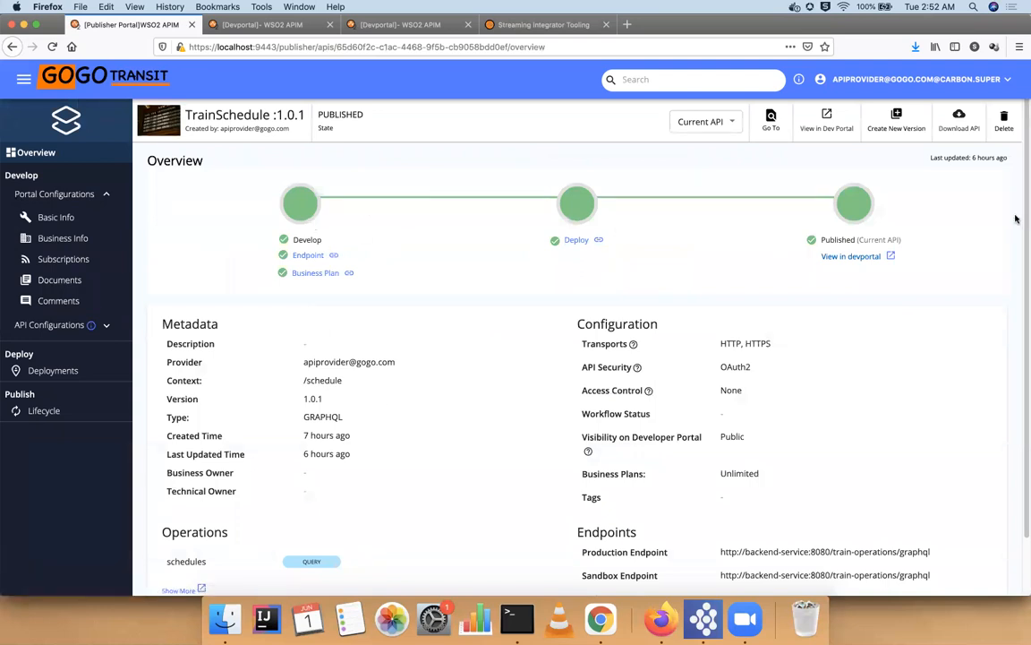
{"action": "left_click", "coordinate": [55, 325]}
{"action": "left_click", "coordinate": [61, 349]}
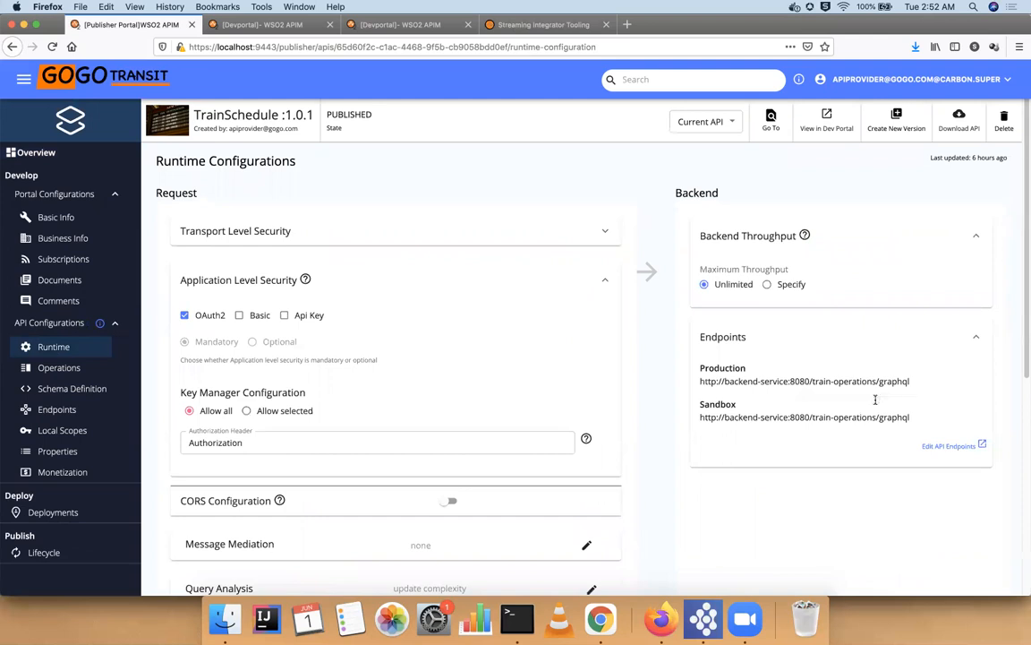
{"action": "left_click", "coordinate": [59, 367]}
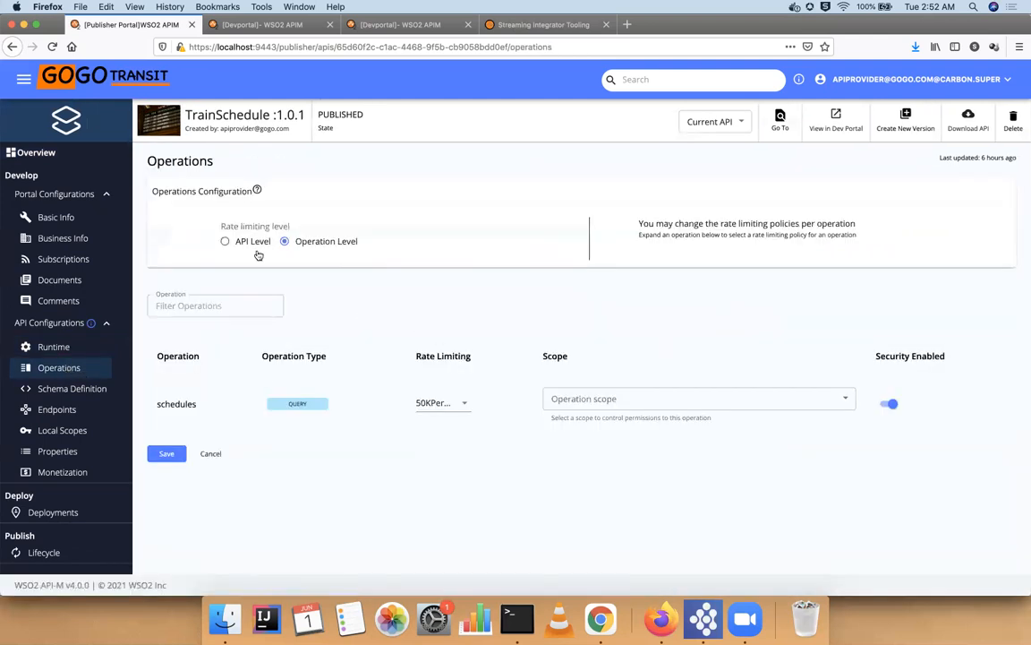
Try API-level rate limiting, return to operation level, and set the schedules operation's rate limit to 20KPerMin without saving
{"action": "left_click", "coordinate": [240, 245]}
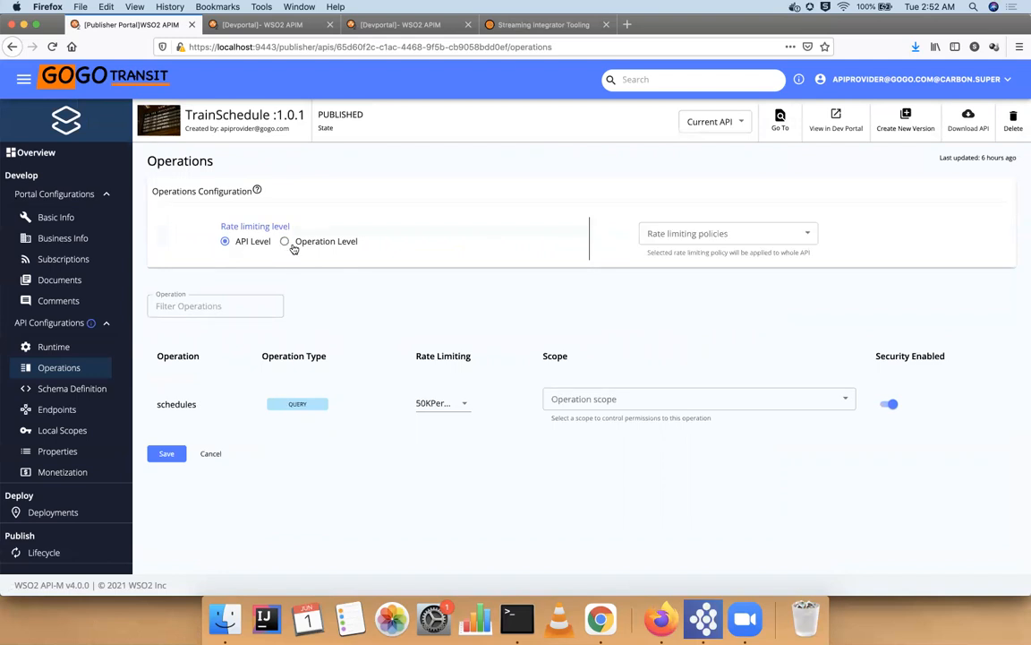
{"action": "left_click", "coordinate": [287, 241]}
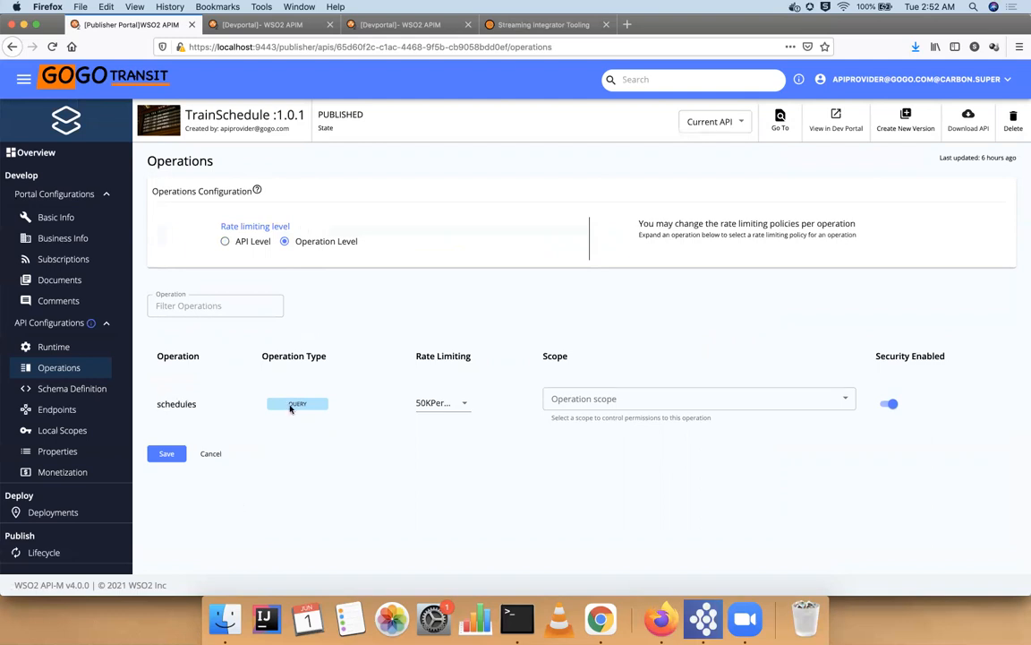
{"action": "left_click", "coordinate": [461, 403]}
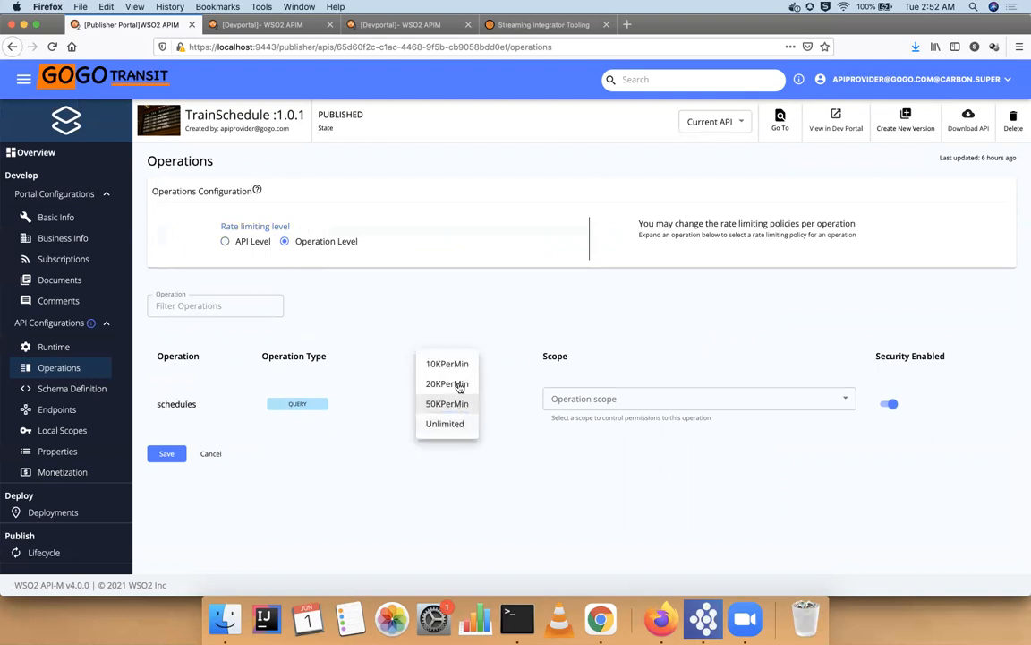
{"action": "left_click", "coordinate": [460, 385]}
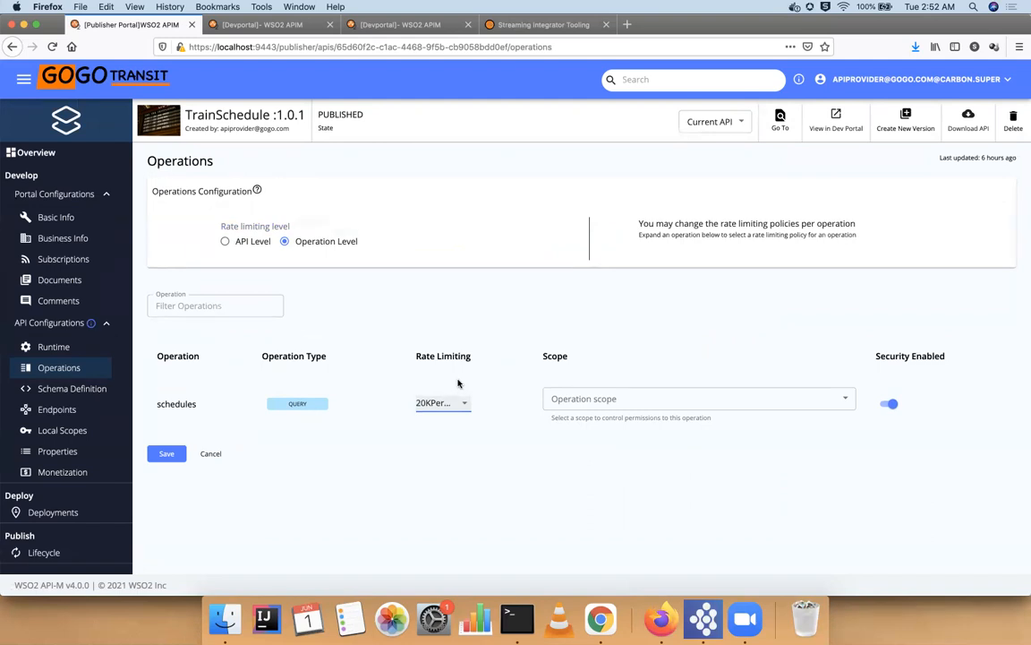
Review TrainSchedule's schema definition and production and sandbox endpoints, then return to the list of APIs
{"action": "left_click", "coordinate": [71, 389]}
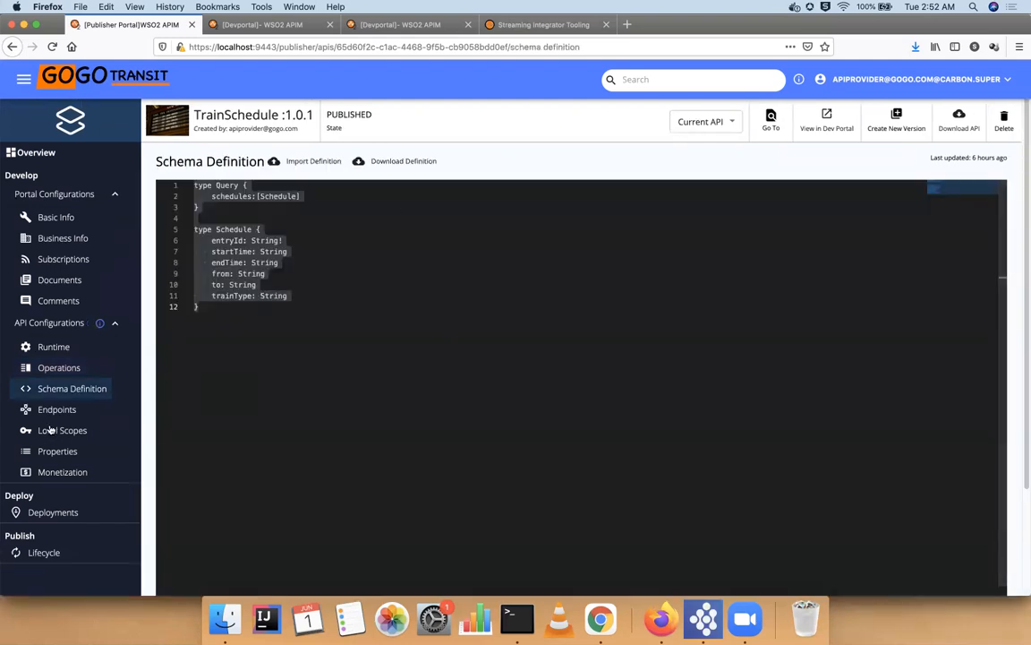
{"action": "left_click", "coordinate": [56, 409]}
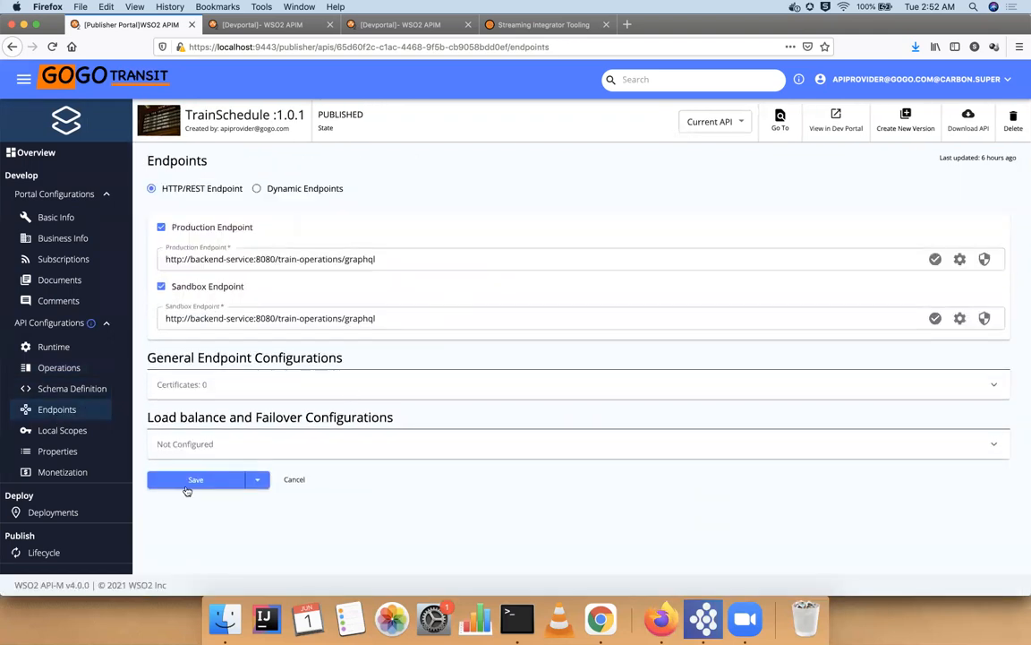
{"action": "left_click", "coordinate": [186, 488]}
{"action": "left_click", "coordinate": [115, 85]}
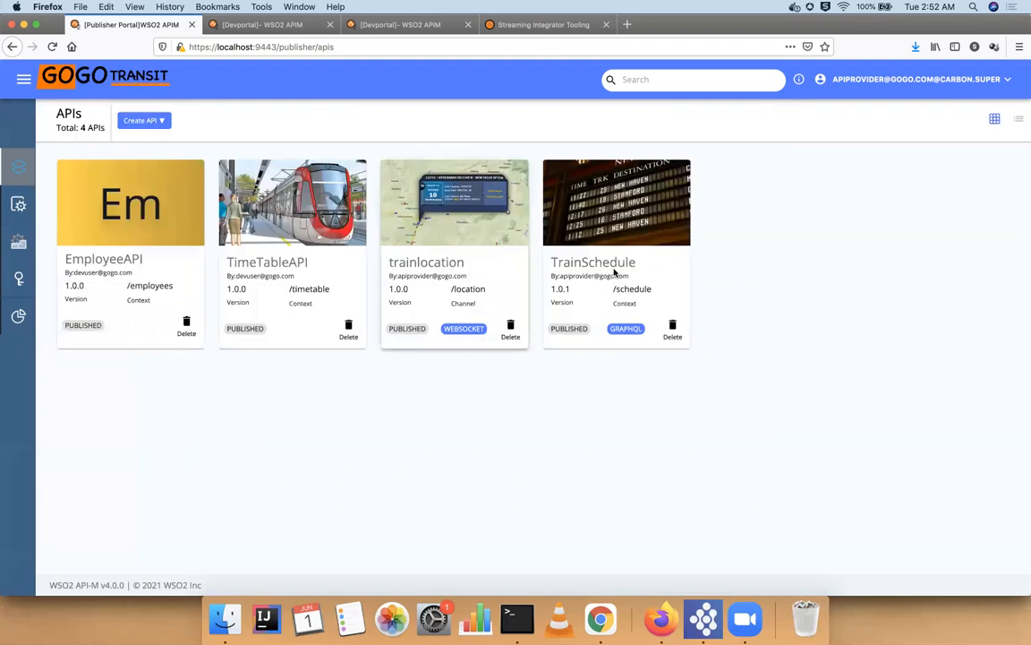
Review the trainlocation API's runtime configuration and the settings of its /* subscribe topic, then return to the list of APIs
{"action": "left_click", "coordinate": [431, 268]}
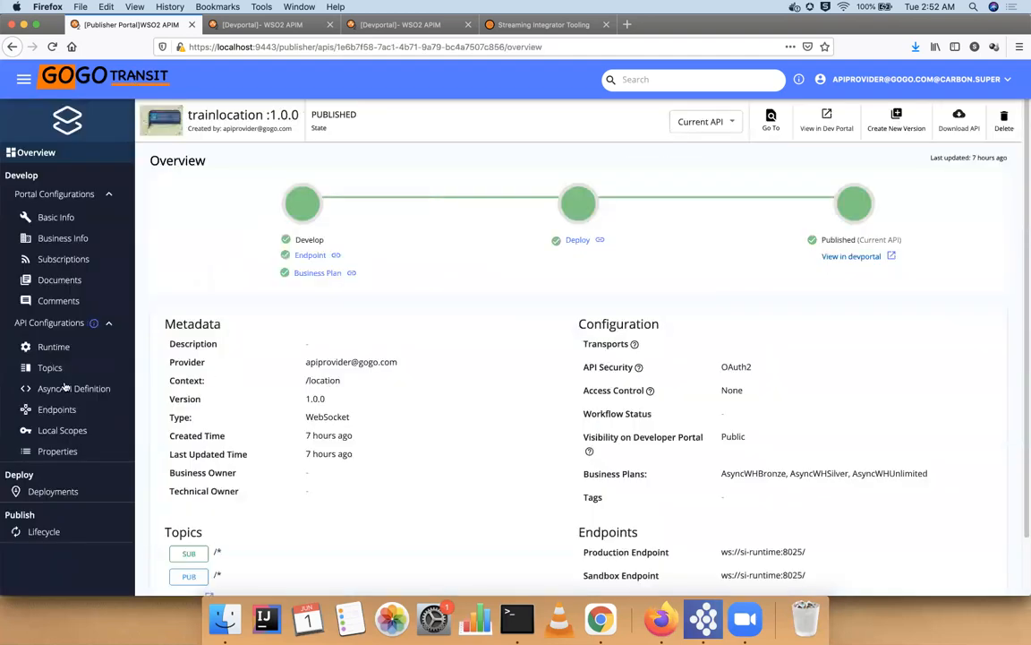
{"action": "left_click", "coordinate": [55, 348]}
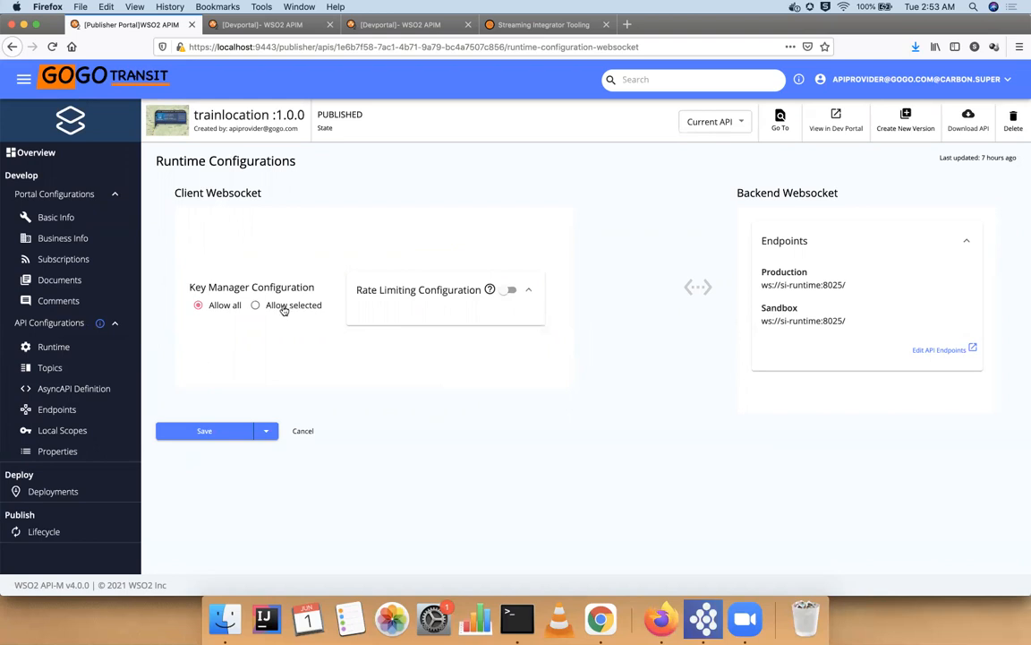
{"action": "left_click_drag", "start_coordinate": [283, 307], "coordinate": [248, 310]}
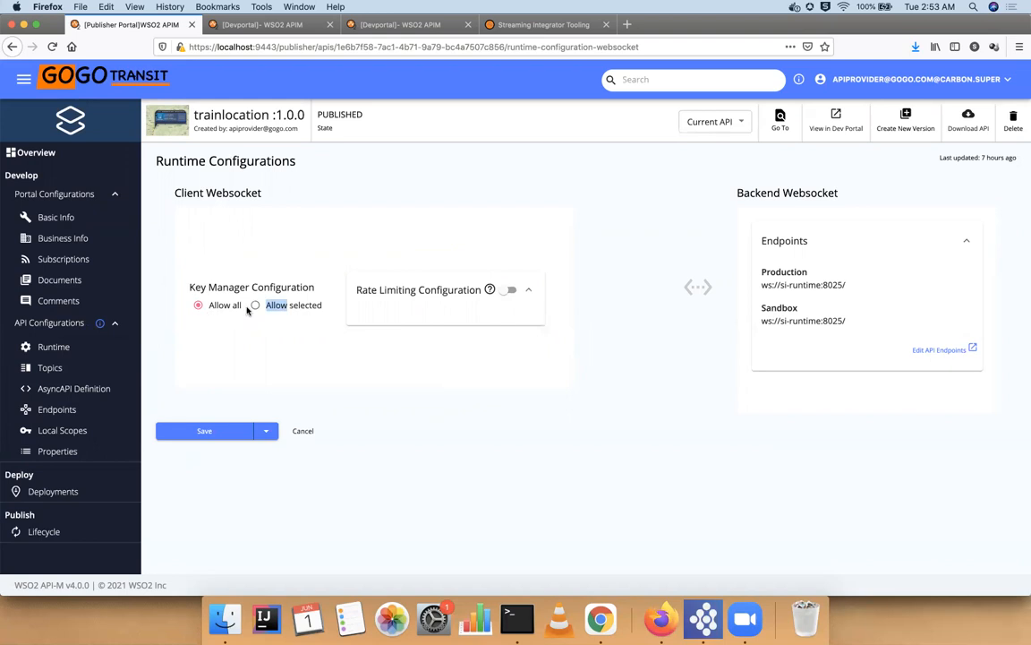
{"action": "left_click", "coordinate": [66, 369]}
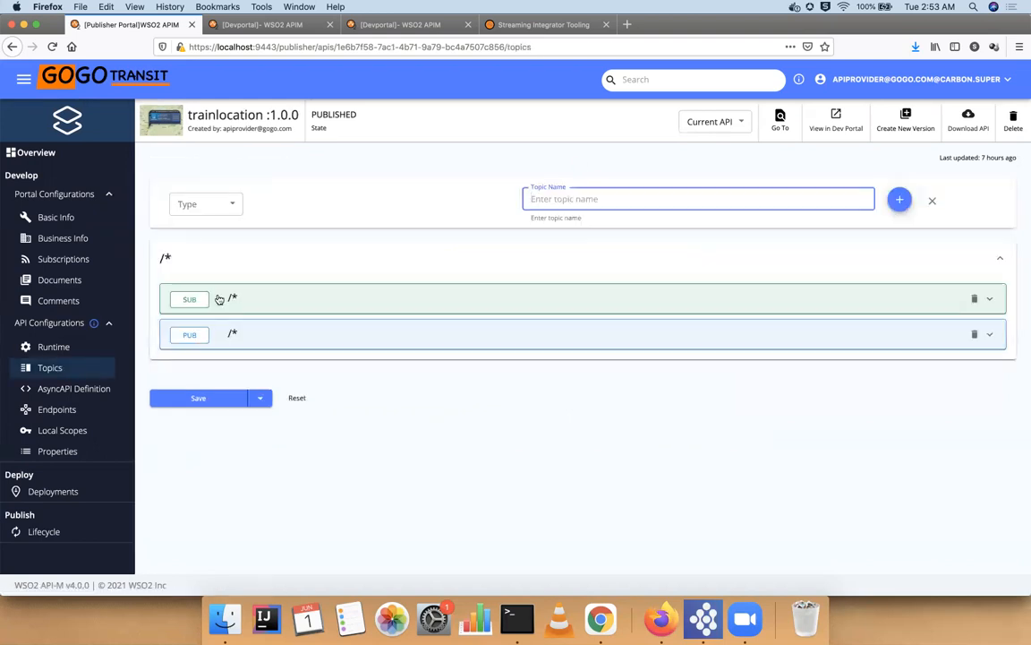
{"action": "left_click", "coordinate": [218, 299]}
{"action": "scroll", "coordinate": [372, 374], "scroll_direction": "down", "scroll_amount": 5}
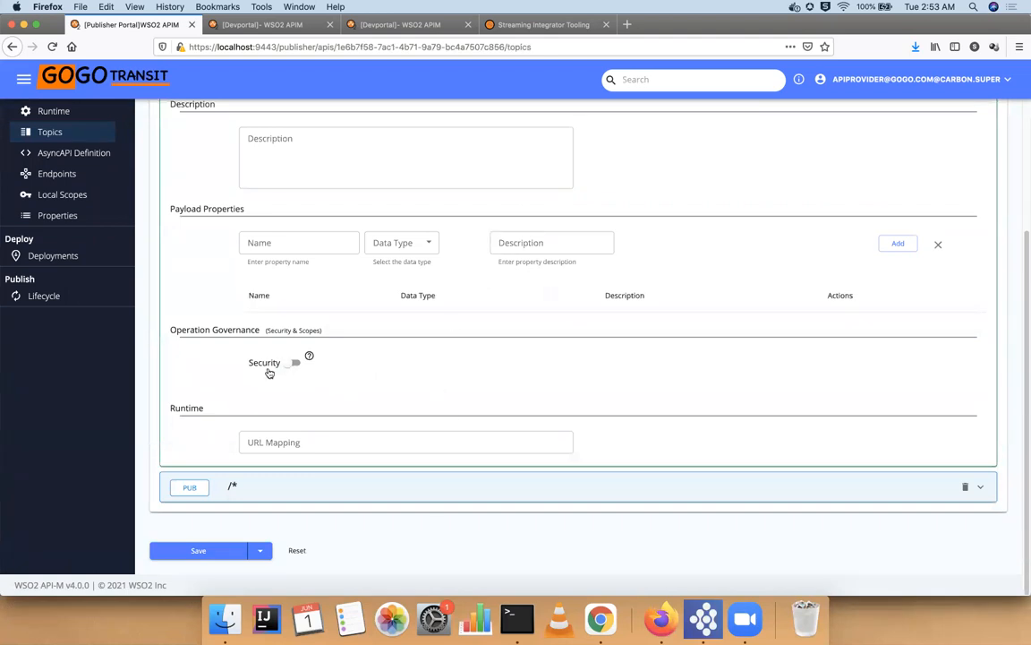
{"action": "scroll", "coordinate": [324, 350], "scroll_direction": "up", "scroll_amount": 5}
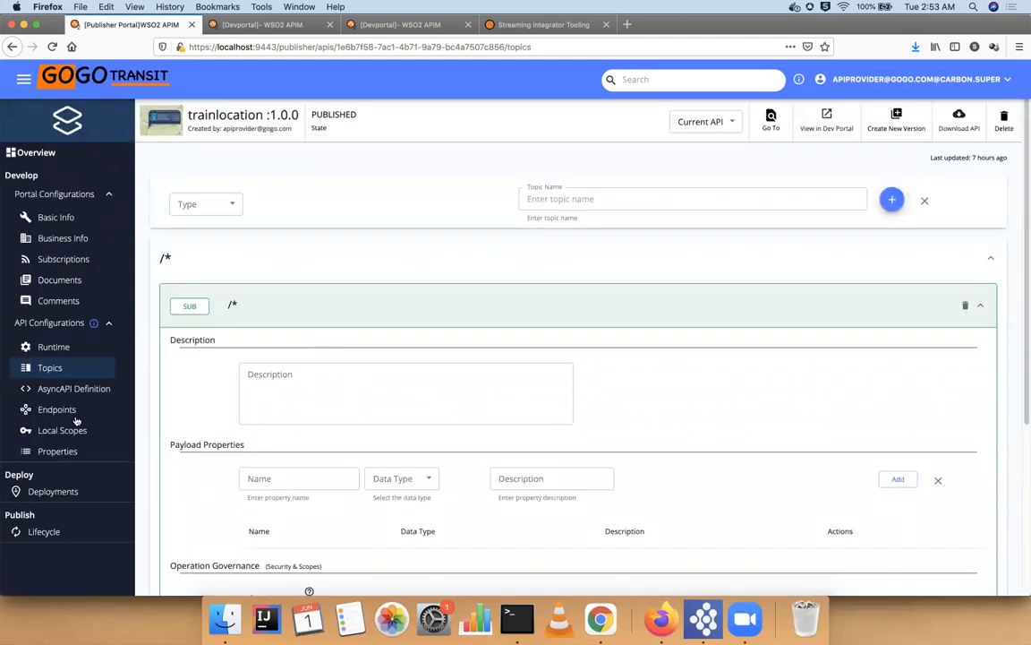
{"action": "left_click", "coordinate": [141, 81]}
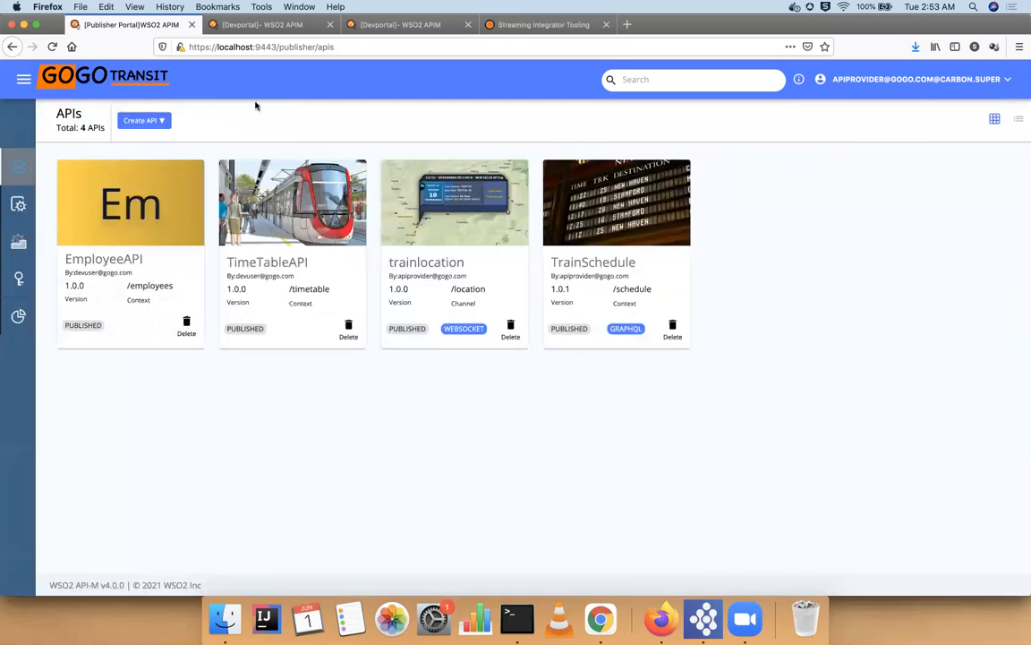
Switch to the signed-in Developer Portal, reload its applications page, and open the list of available APIs
{"action": "left_click", "coordinate": [375, 27]}
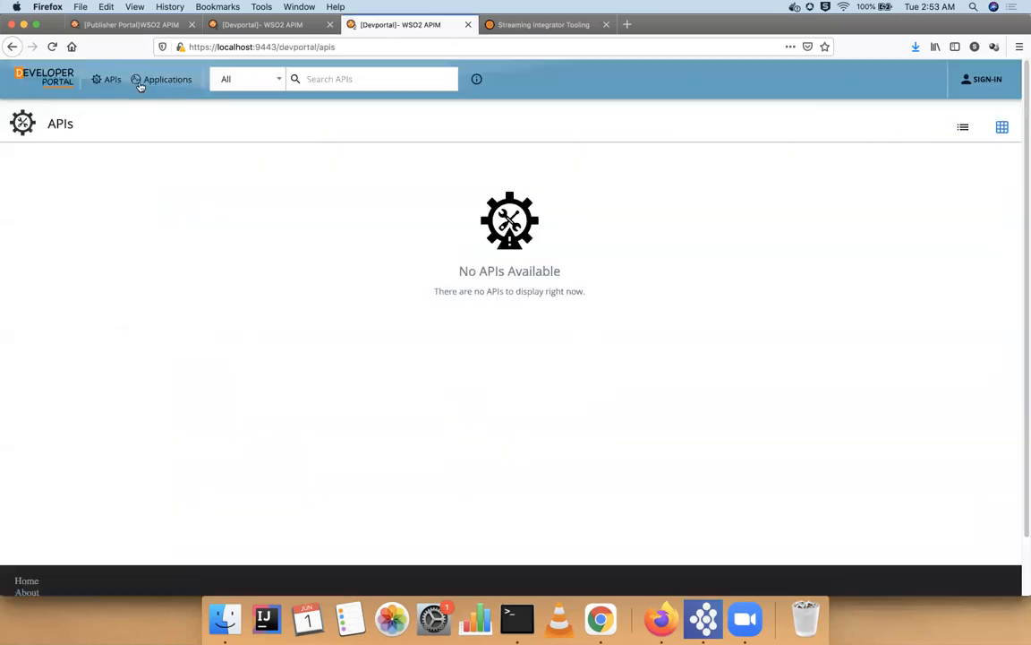
{"action": "left_click", "coordinate": [105, 77]}
{"action": "left_click", "coordinate": [249, 26]}
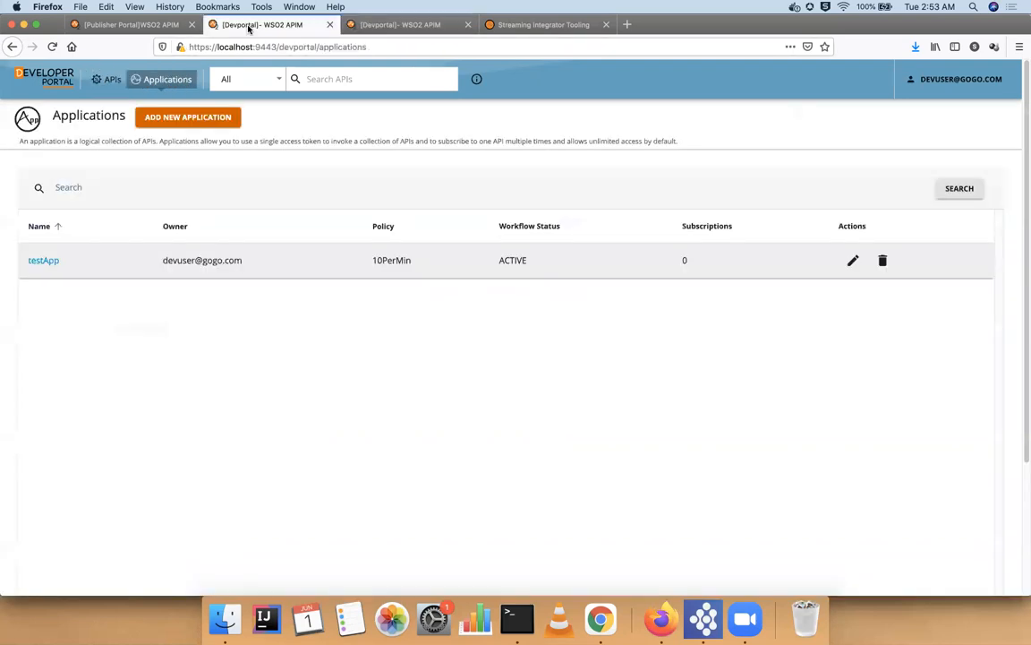
{"action": "left_click", "coordinate": [54, 50]}
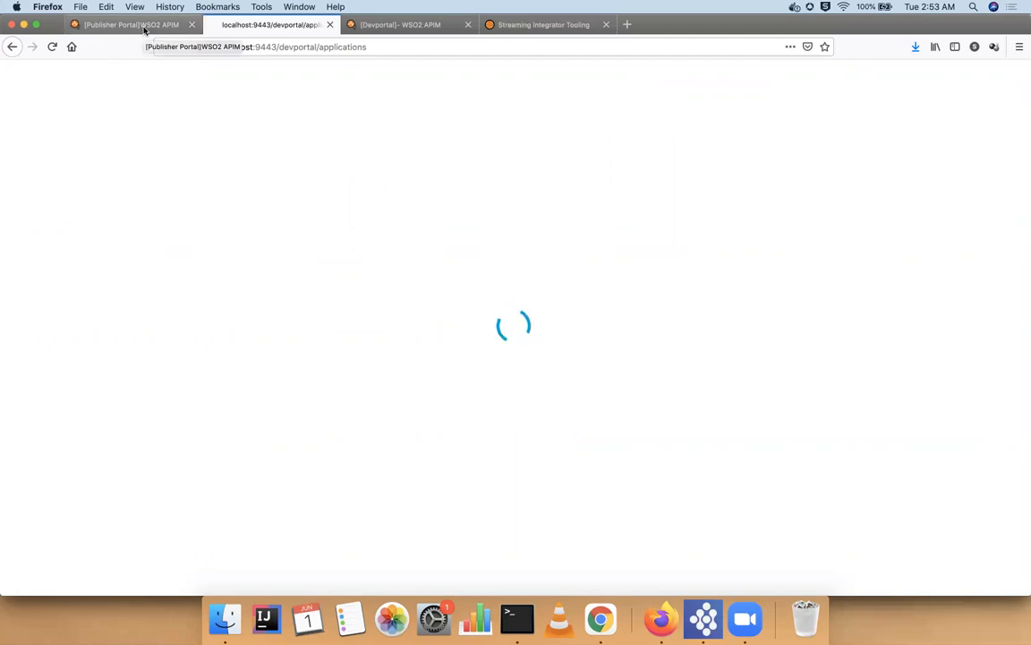
{"action": "left_click", "coordinate": [144, 27]}
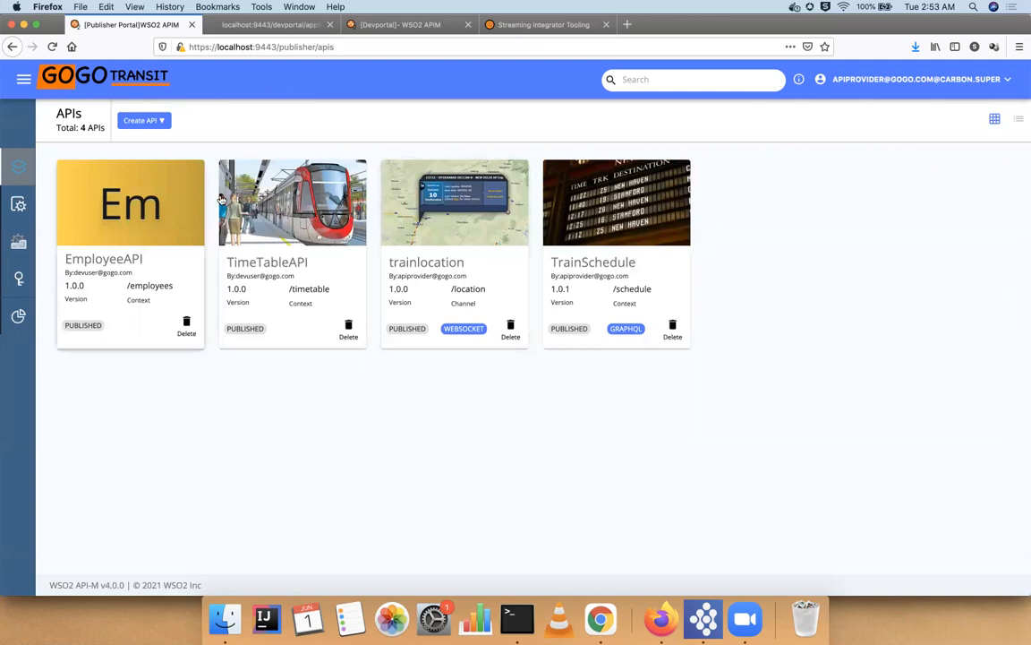
{"action": "left_click", "coordinate": [273, 25]}
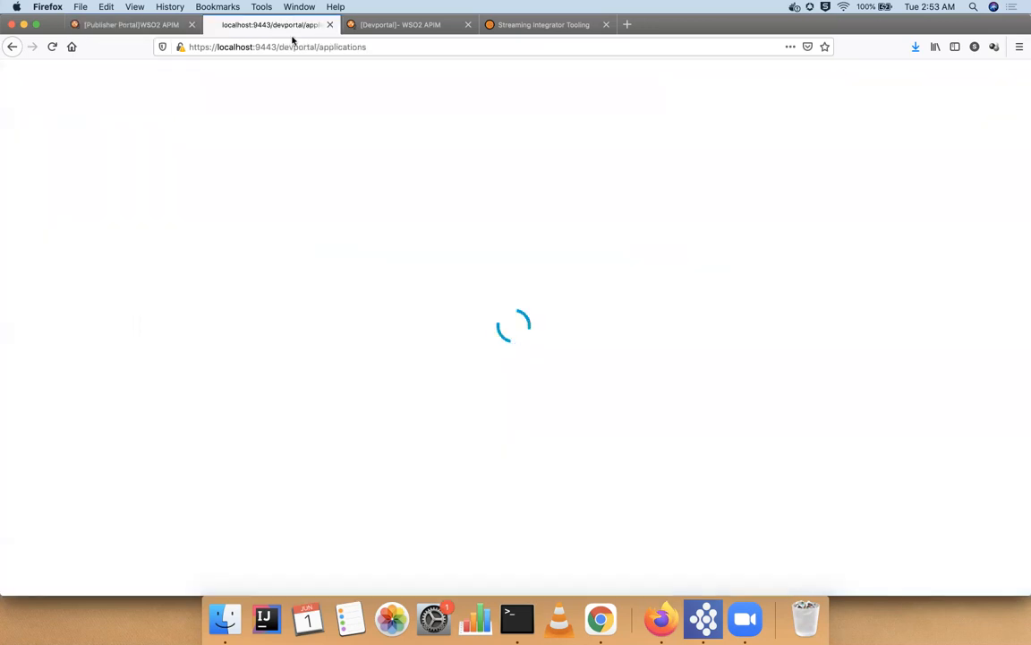
{"action": "left_click", "coordinate": [378, 47]}
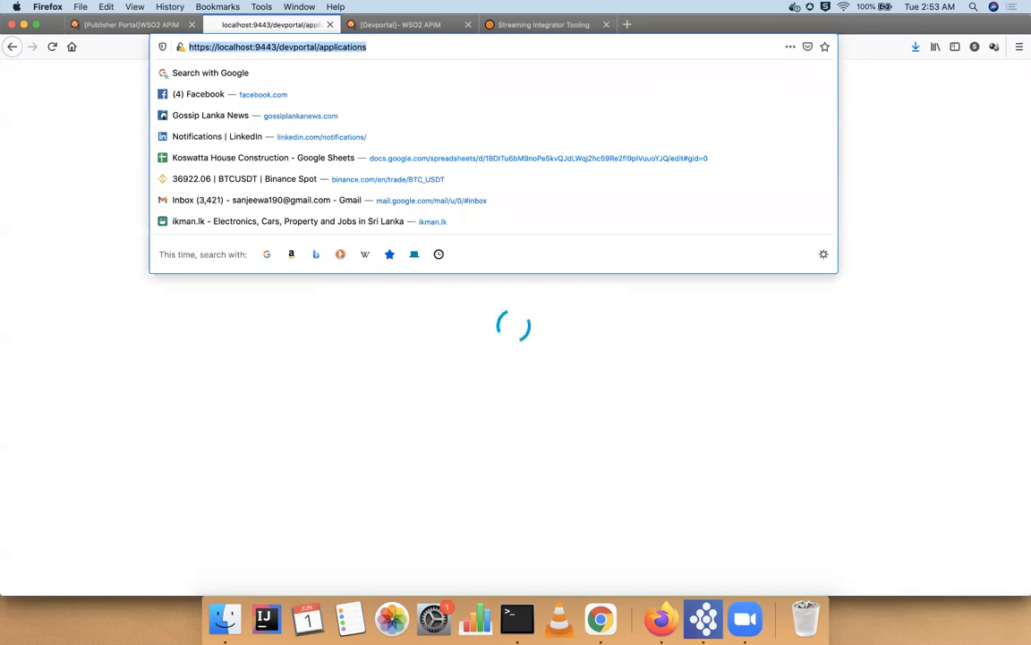
{"action": "key", "text": "Return"}
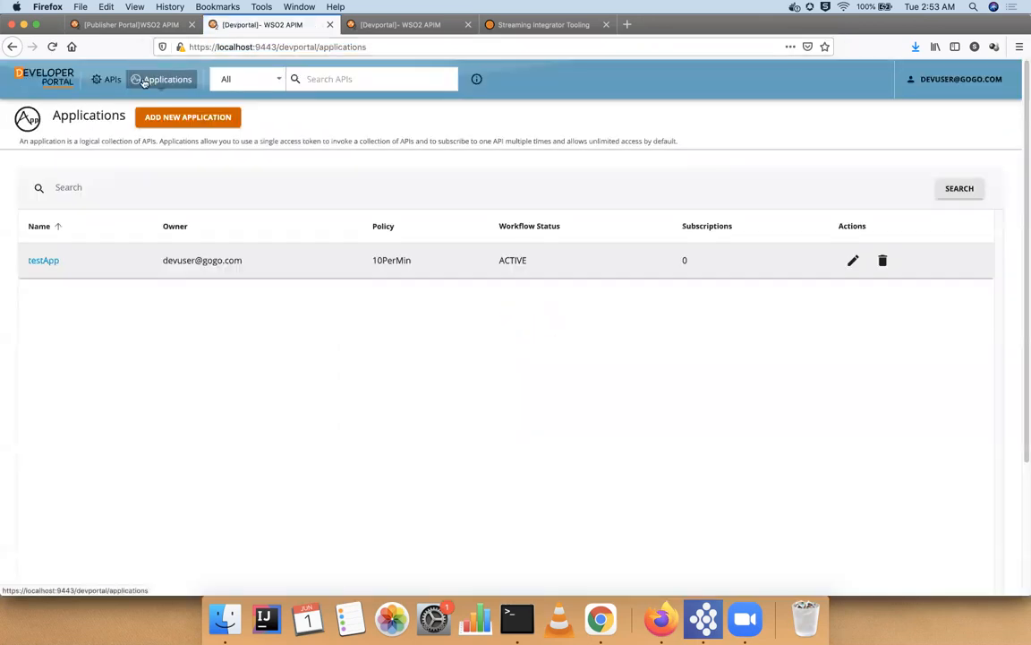
{"action": "left_click", "coordinate": [109, 79]}
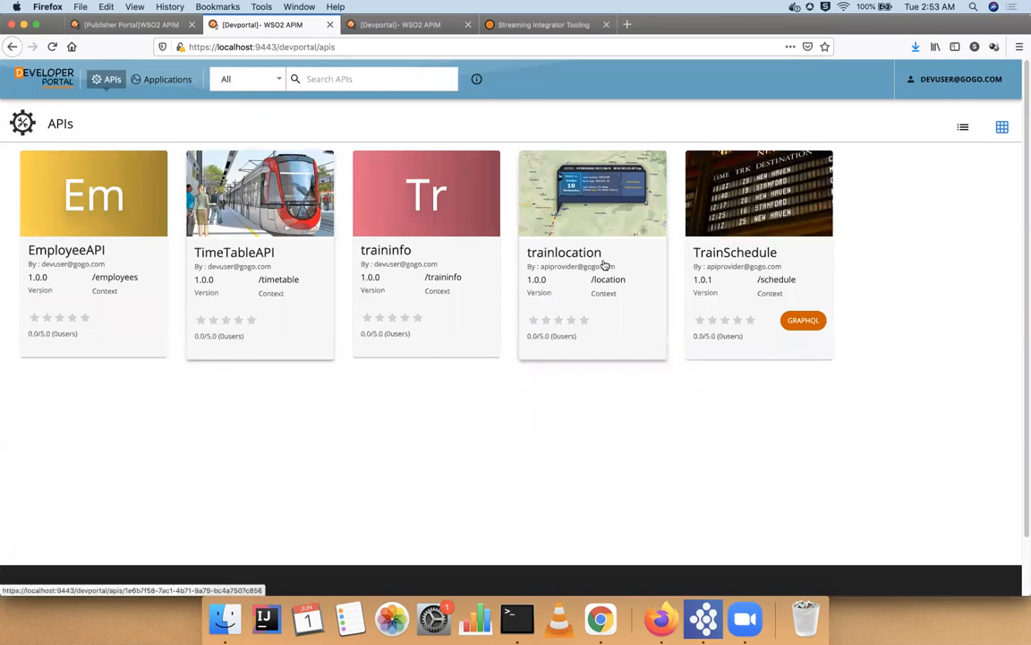
Subscribe testApp to the TrainSchedule API with the Unlimited business plan and generate a production test key for trying it out
{"action": "left_click", "coordinate": [714, 255]}
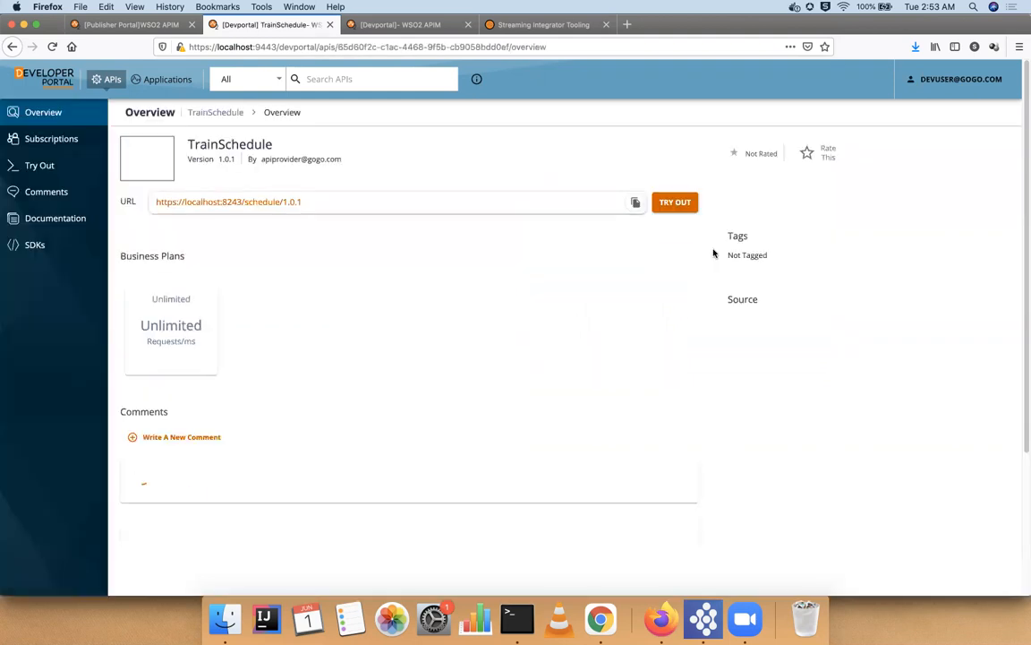
{"action": "left_click", "coordinate": [45, 140]}
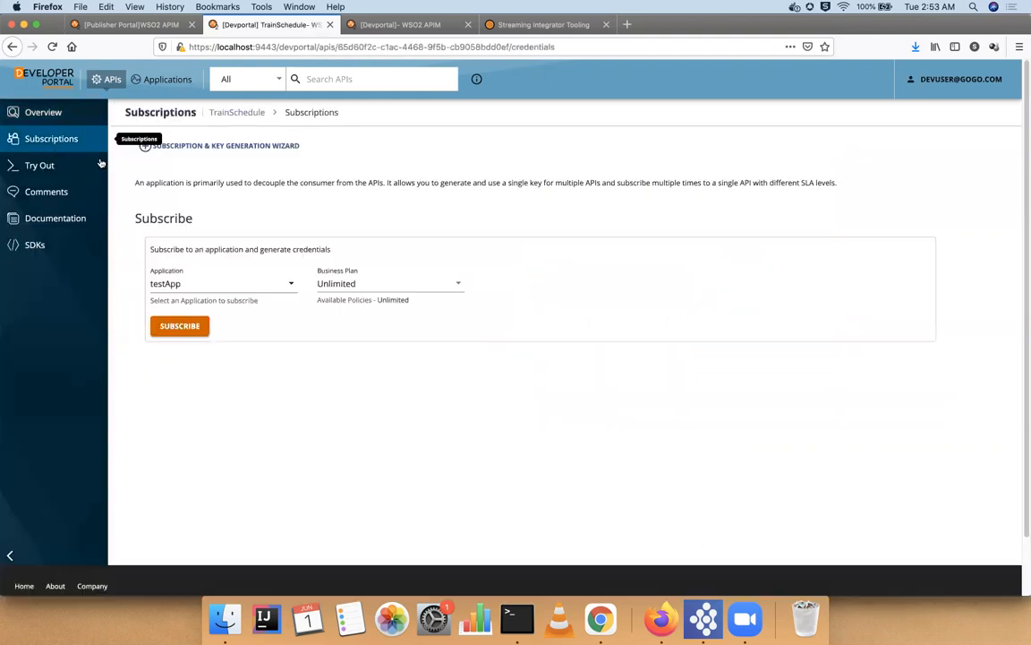
{"action": "left_click", "coordinate": [160, 329]}
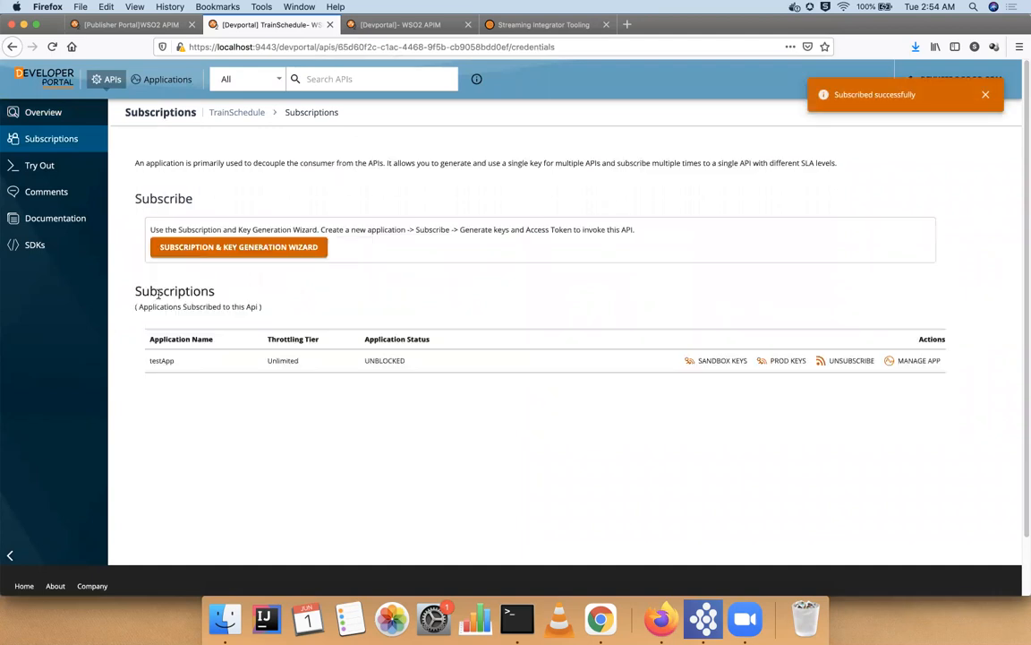
{"action": "left_click", "coordinate": [55, 172]}
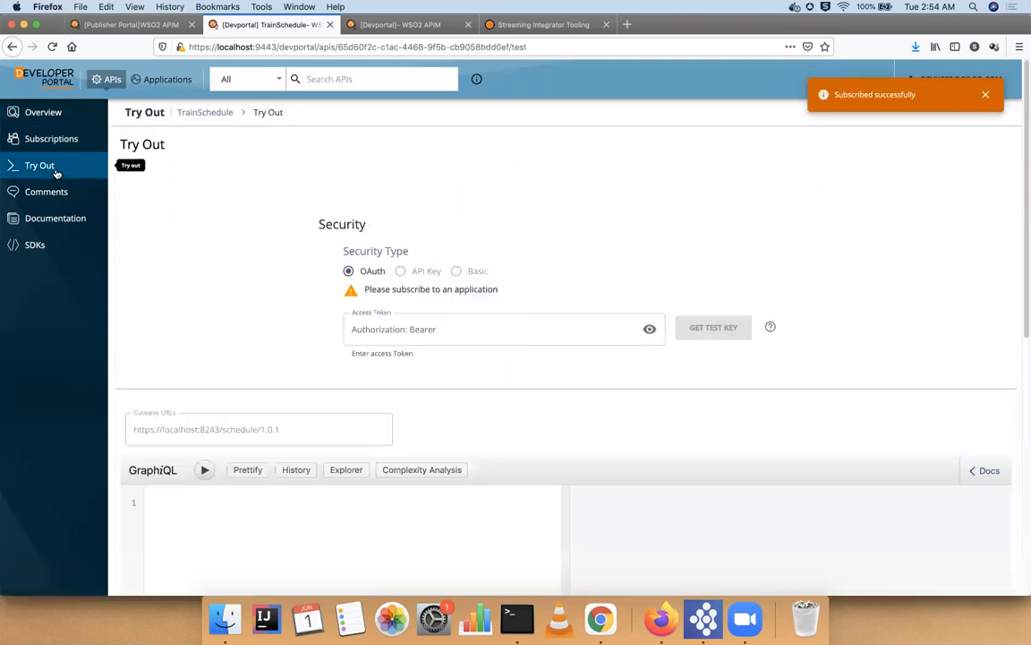
{"action": "left_click", "coordinate": [715, 409]}
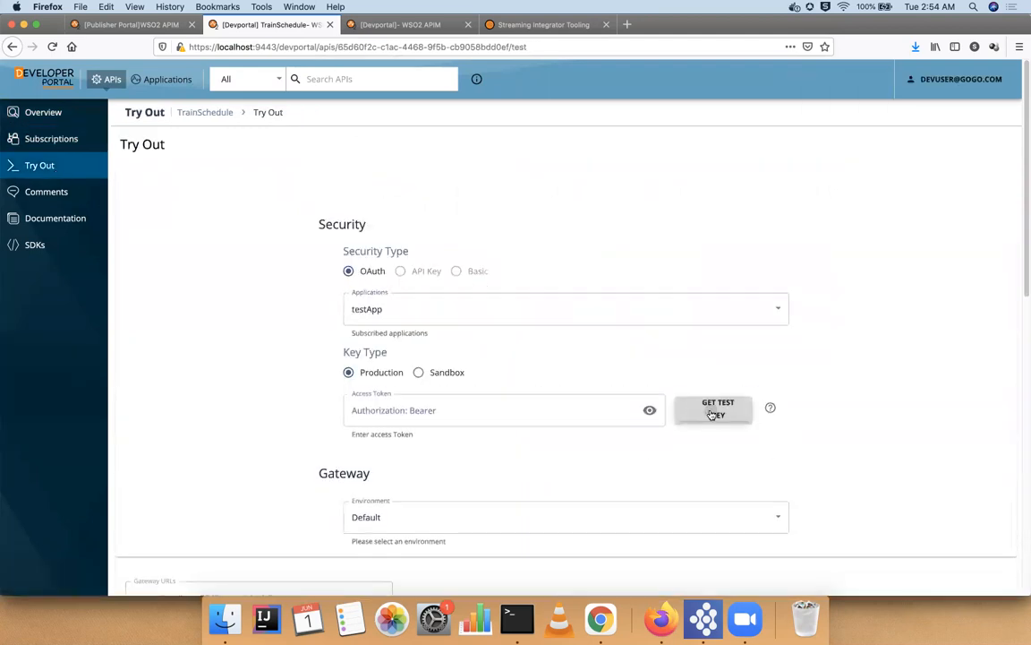
Run a GraphQL query on schedules requesting the entryId, from, to and trainType fields
{"action": "scroll", "coordinate": [483, 444], "scroll_direction": "down", "scroll_amount": 5}
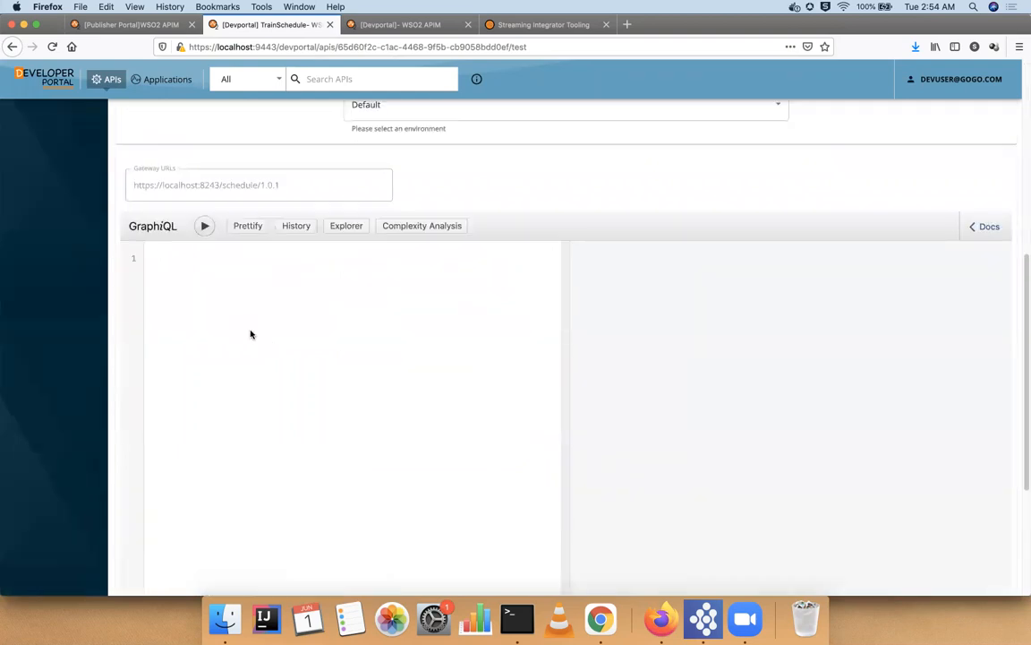
{"action": "left_click", "coordinate": [235, 274]}
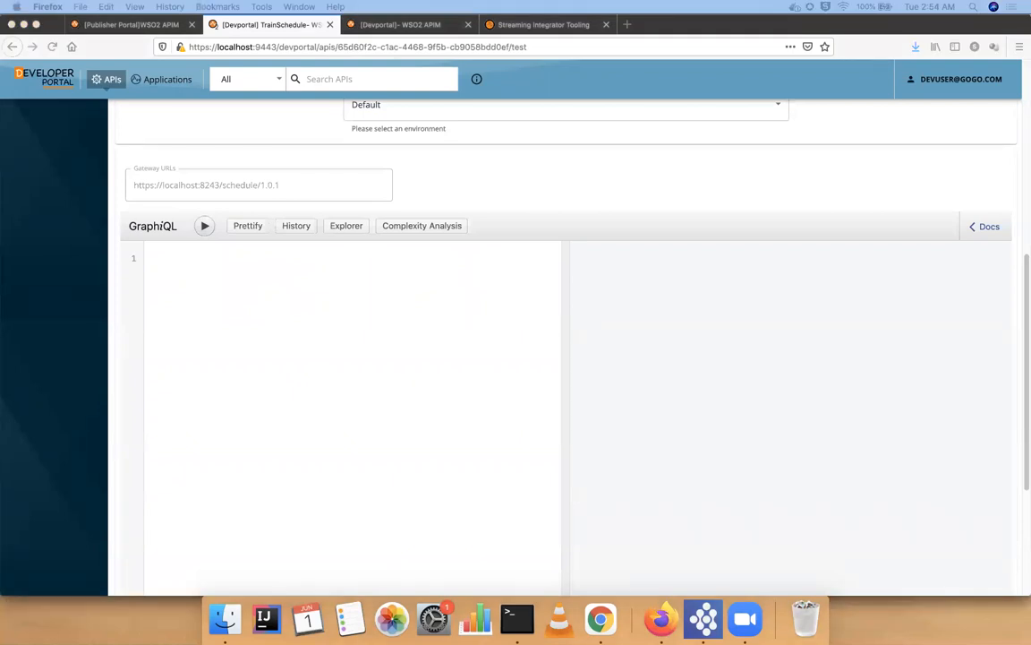
{"action": "left_click", "coordinate": [236, 264]}
{"action": "type", "text": "query {   schedules {     entryId     from     to     trainType   } }"}
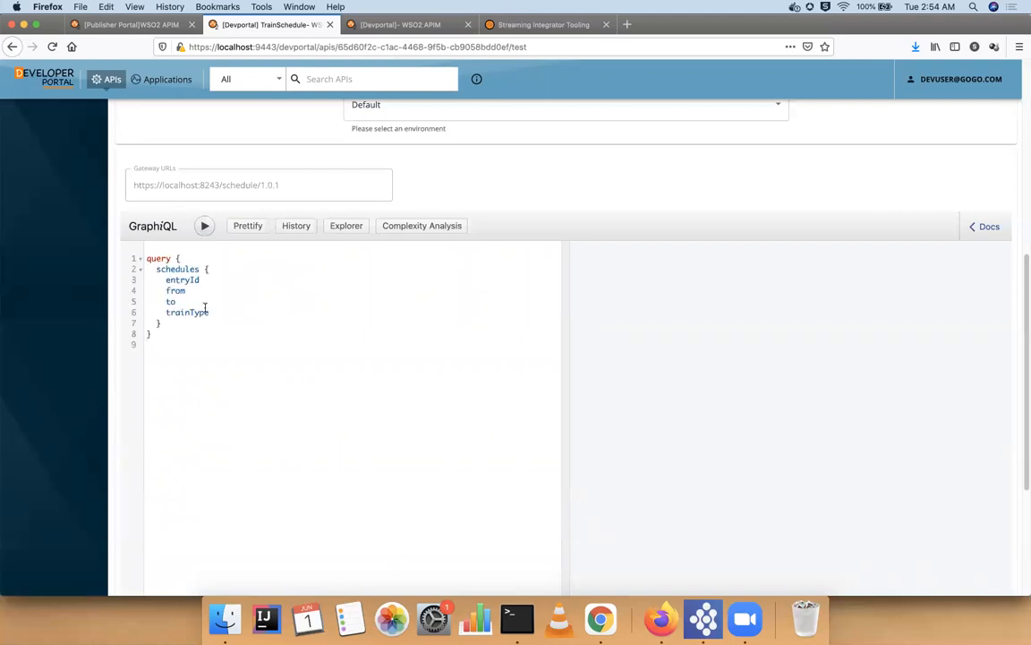
{"action": "double_click", "coordinate": [201, 312]}
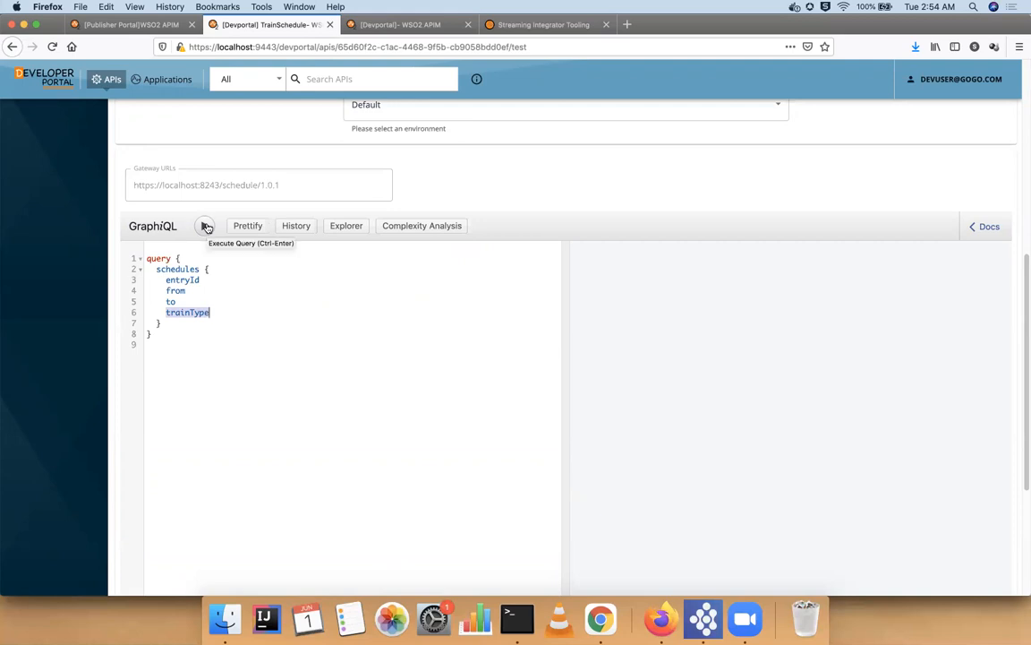
{"action": "left_click", "coordinate": [206, 226]}
{"action": "left_click", "coordinate": [206, 227]}
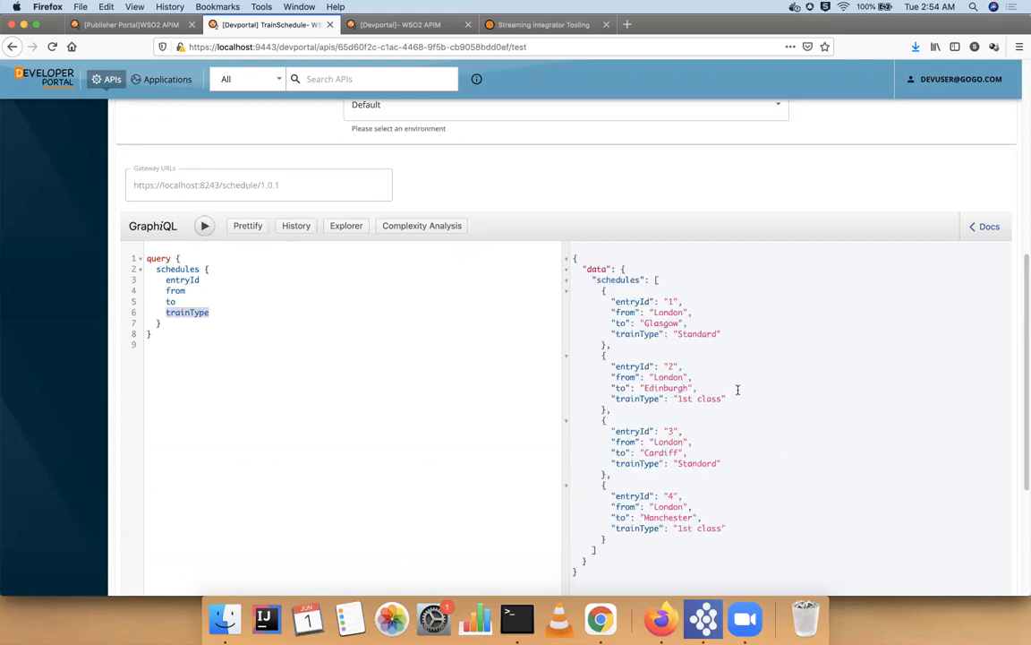
Remove the trainType field from the schedules query and run it again
{"action": "double_click", "coordinate": [196, 313]}
{"action": "key", "text": "BackSpace"}
{"action": "key", "text": "BackSpace"}
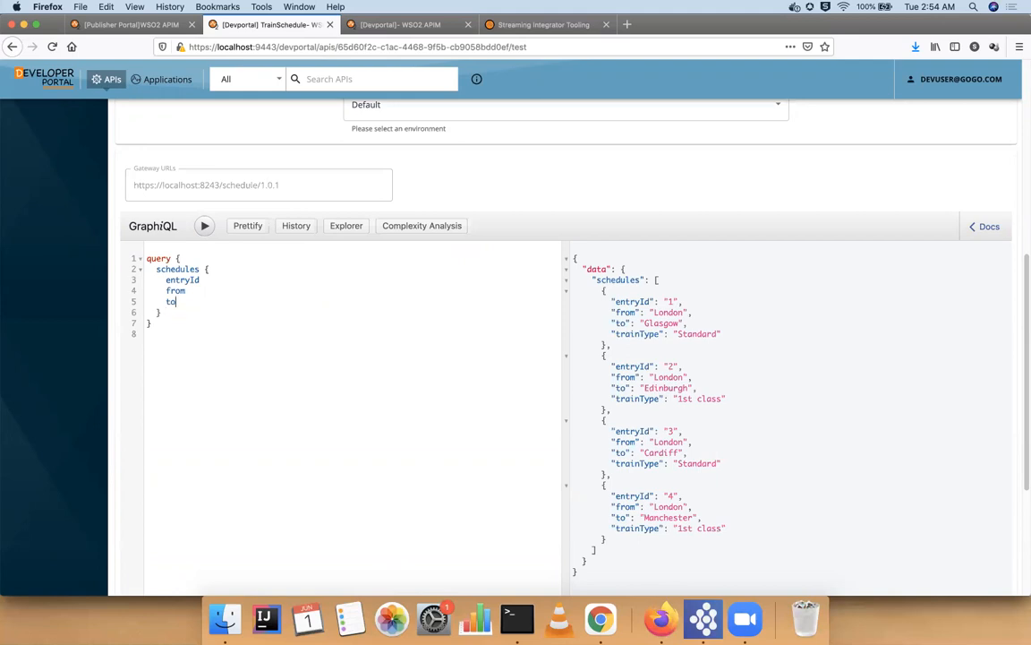
{"action": "left_click", "coordinate": [206, 227]}
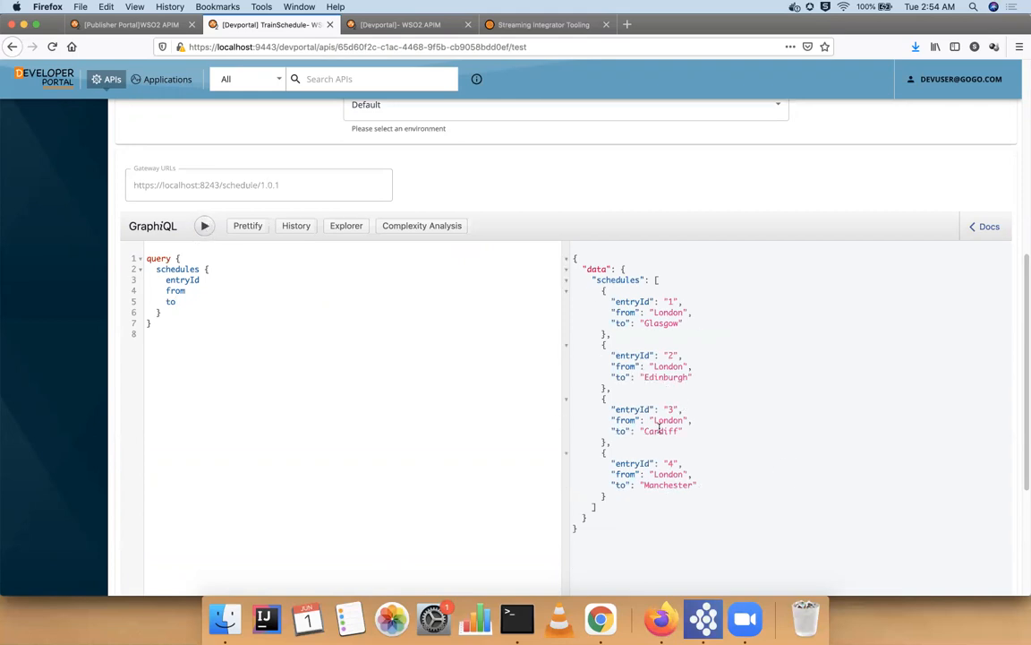